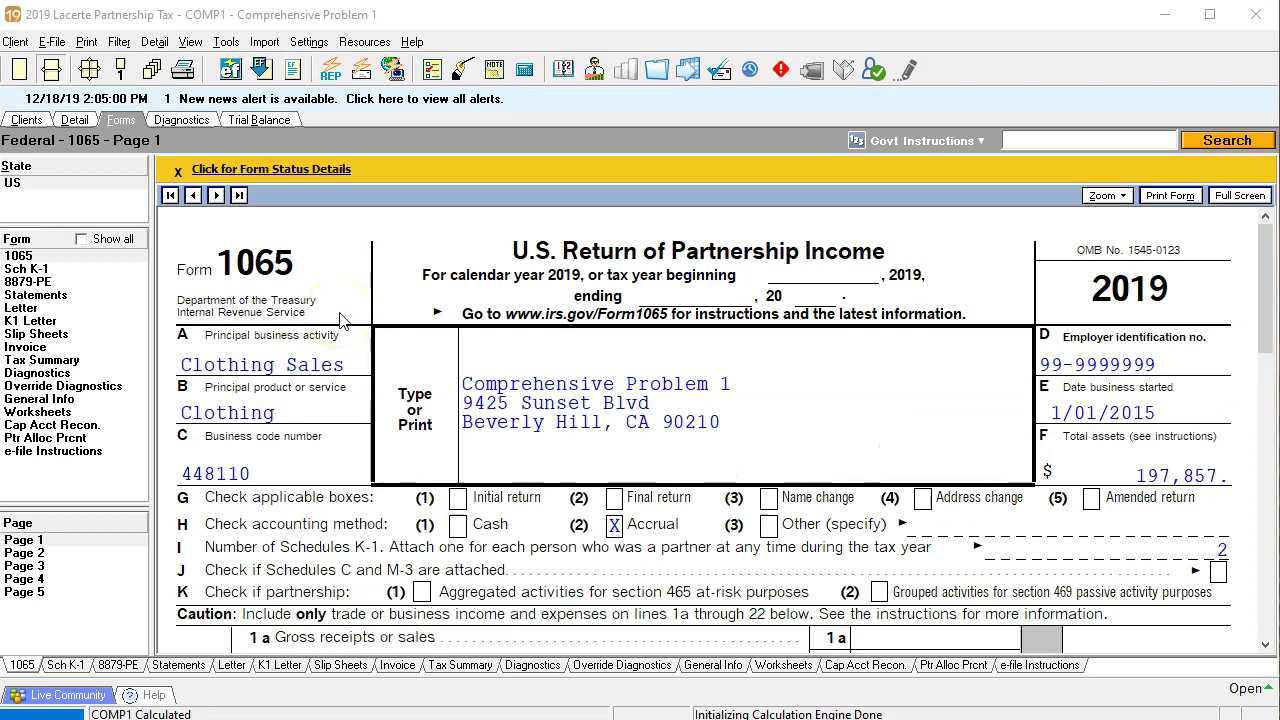
Review the Schedule L balance sheet on page 5 of Form 1065, including the buildings and accumulated depreciation lines
left_click(75, 598)
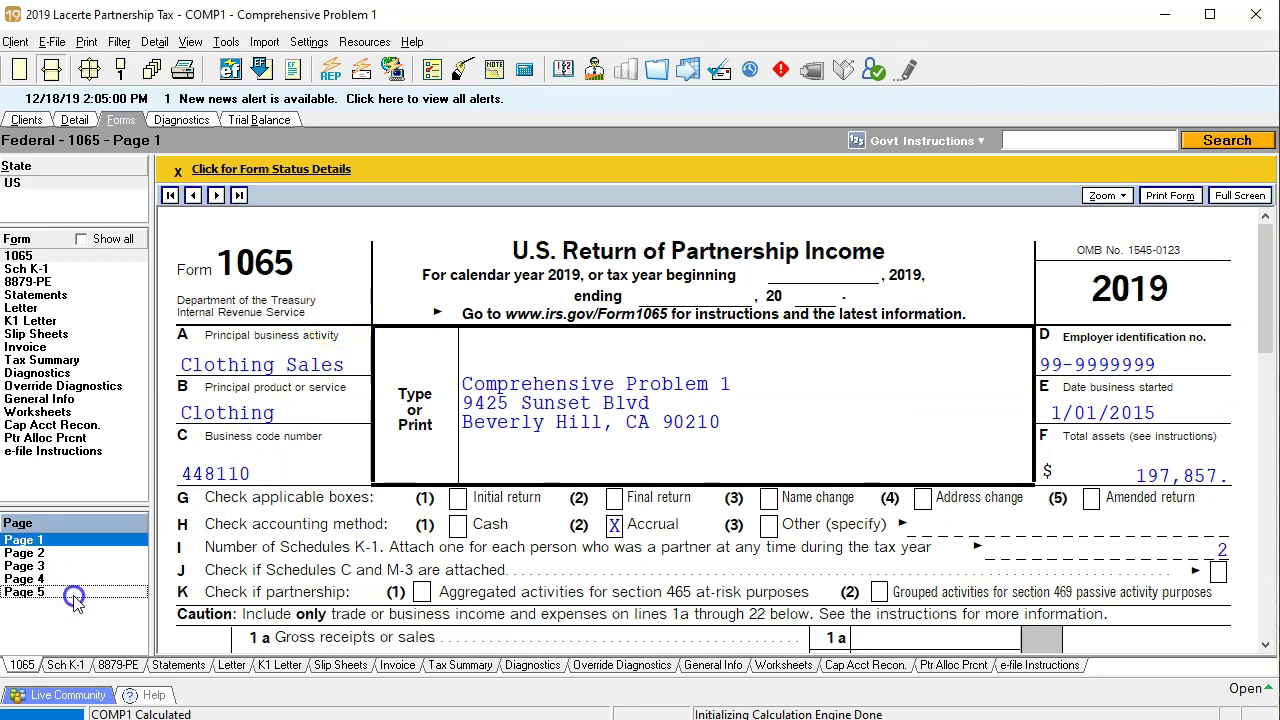
scroll(566, 411, "down", 3)
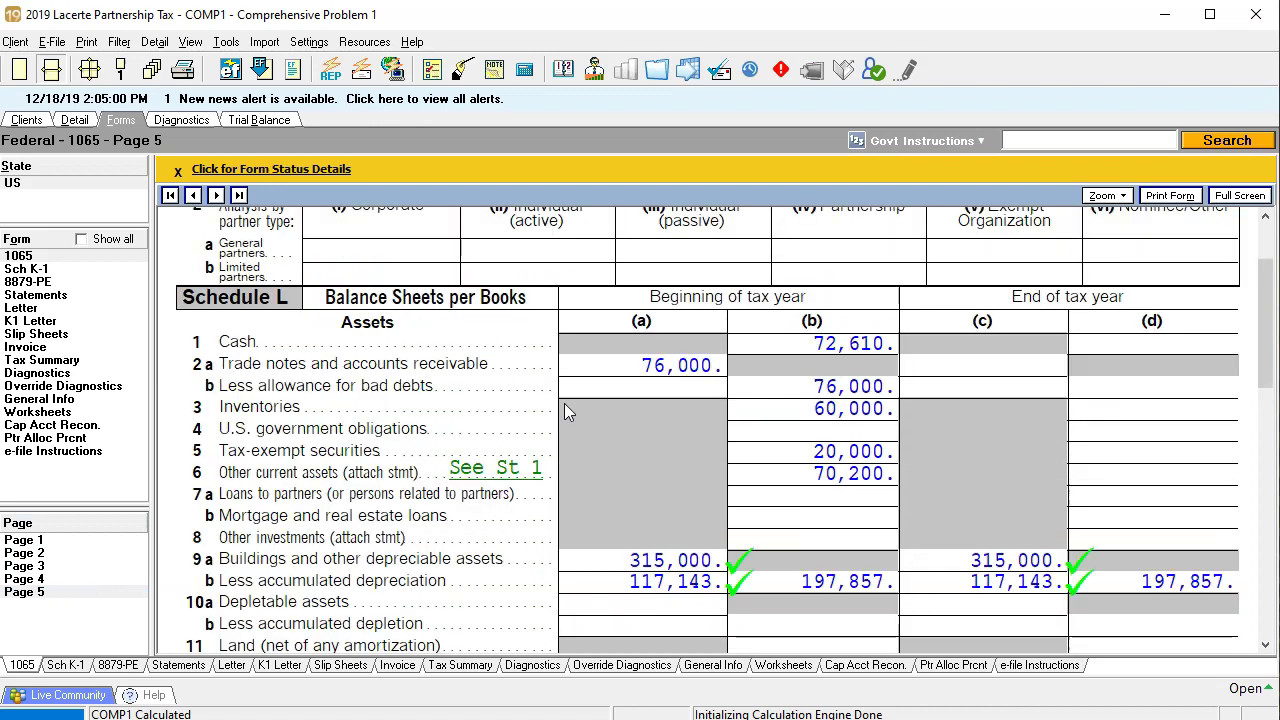
scroll(564, 403, "down", 3)
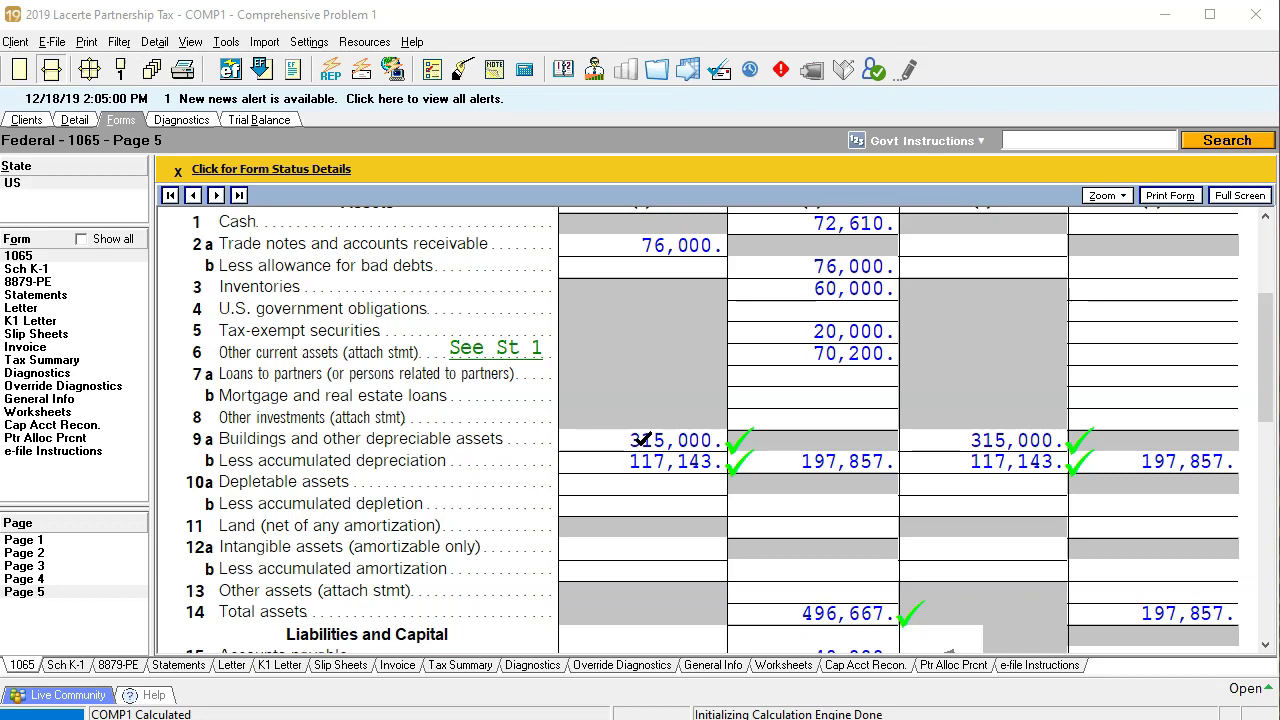
scroll(641, 440, "up", 3)
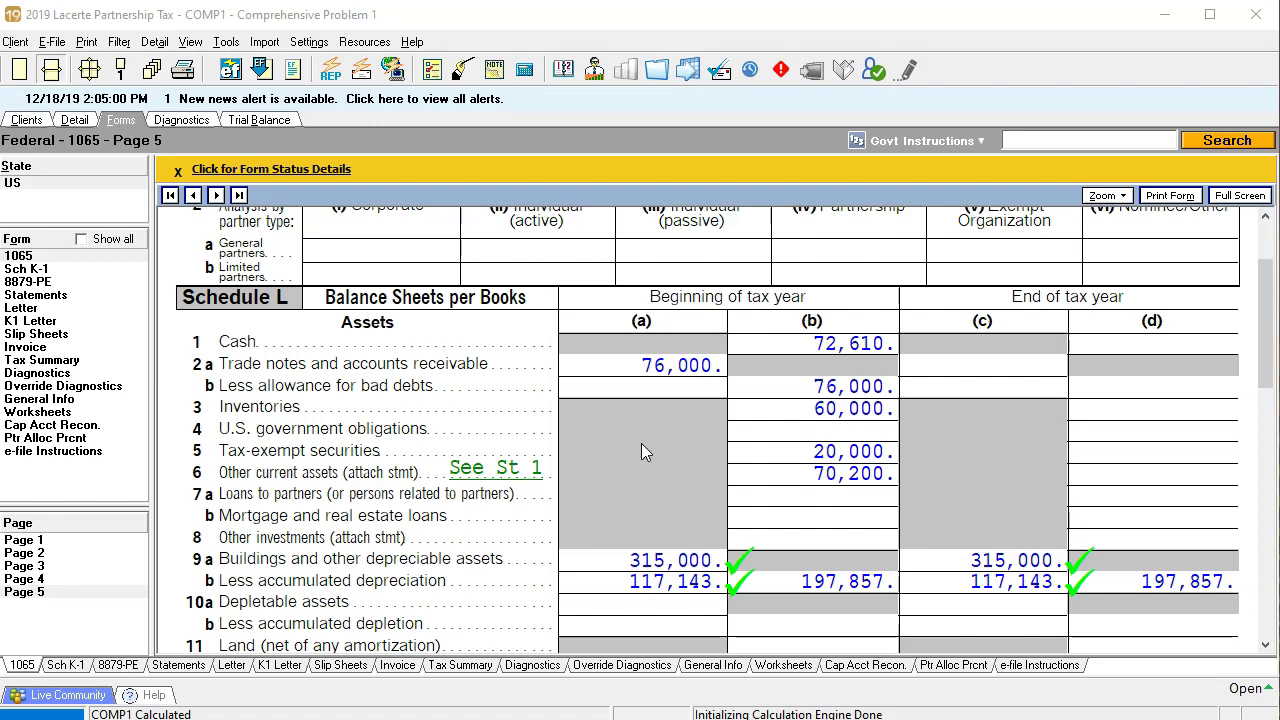
scroll(641, 443, "down", 3)
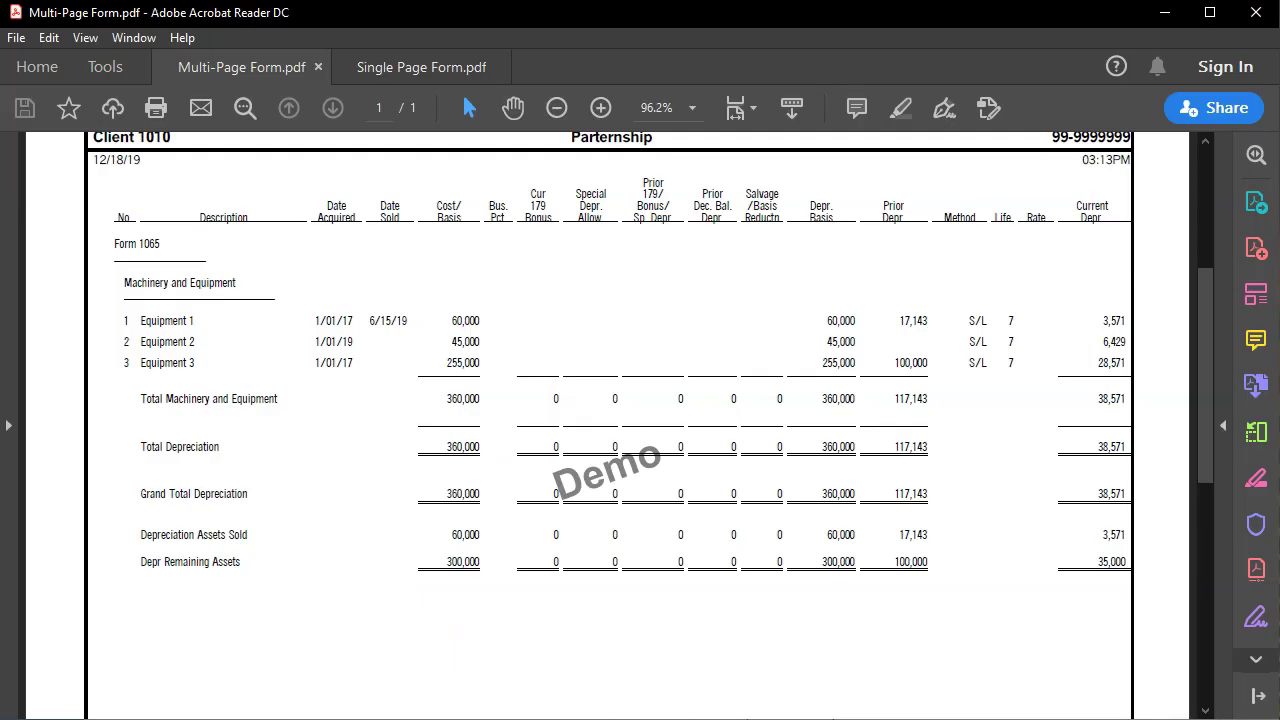
Examine the equipment entries in the 2019 Book and Federal Depreciation Schedule PDFs, including the Equipment 2 acquisition date
scroll(735, 528, "up", 2)
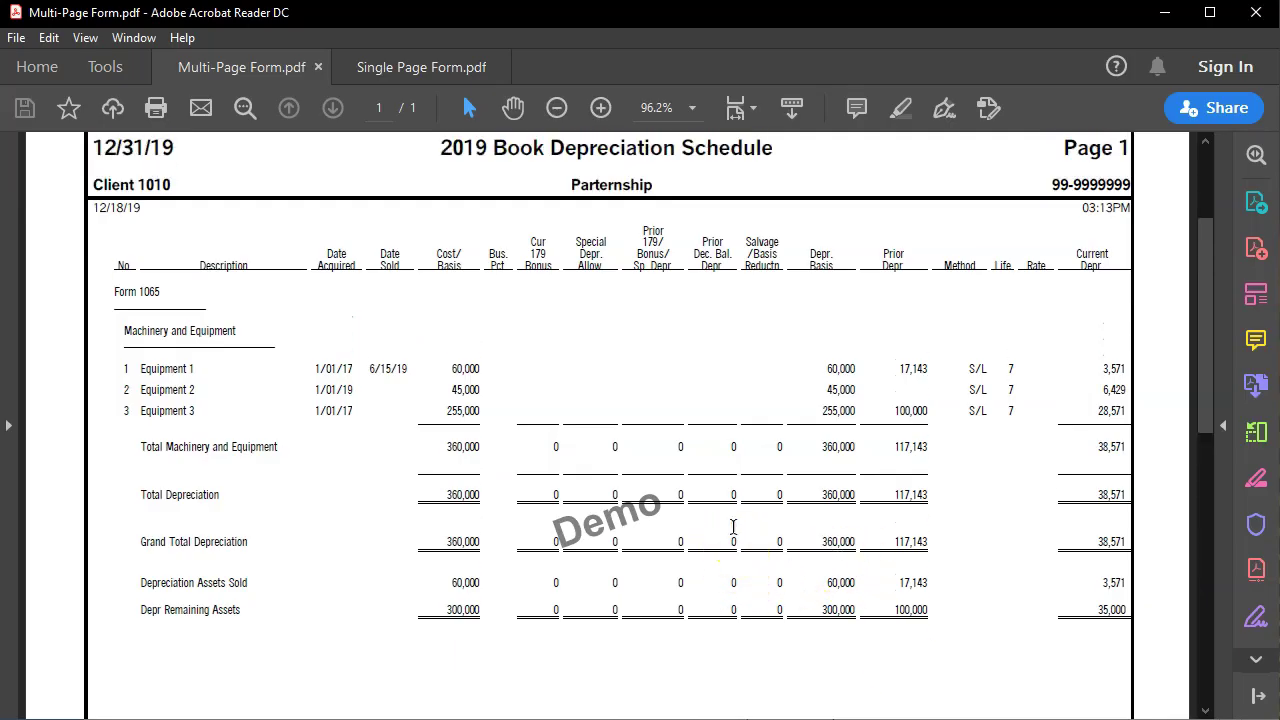
scroll(733, 527, "up", 1)
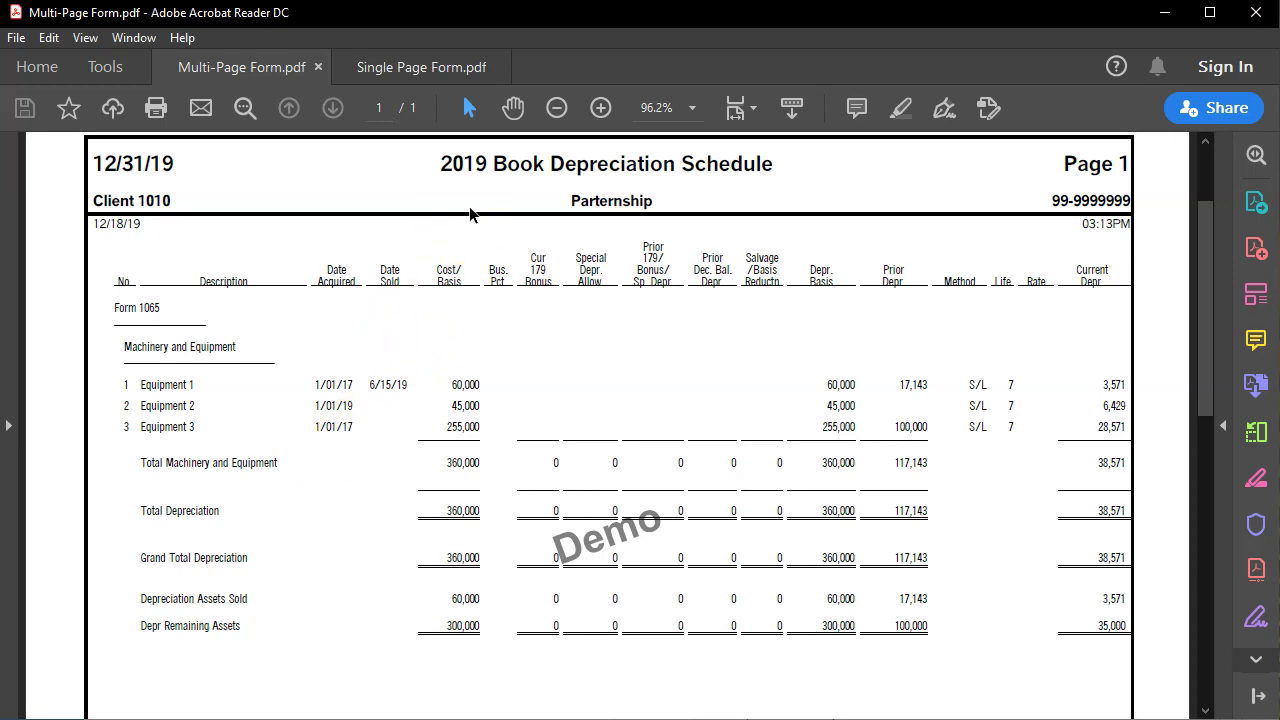
left_click(970, 719)
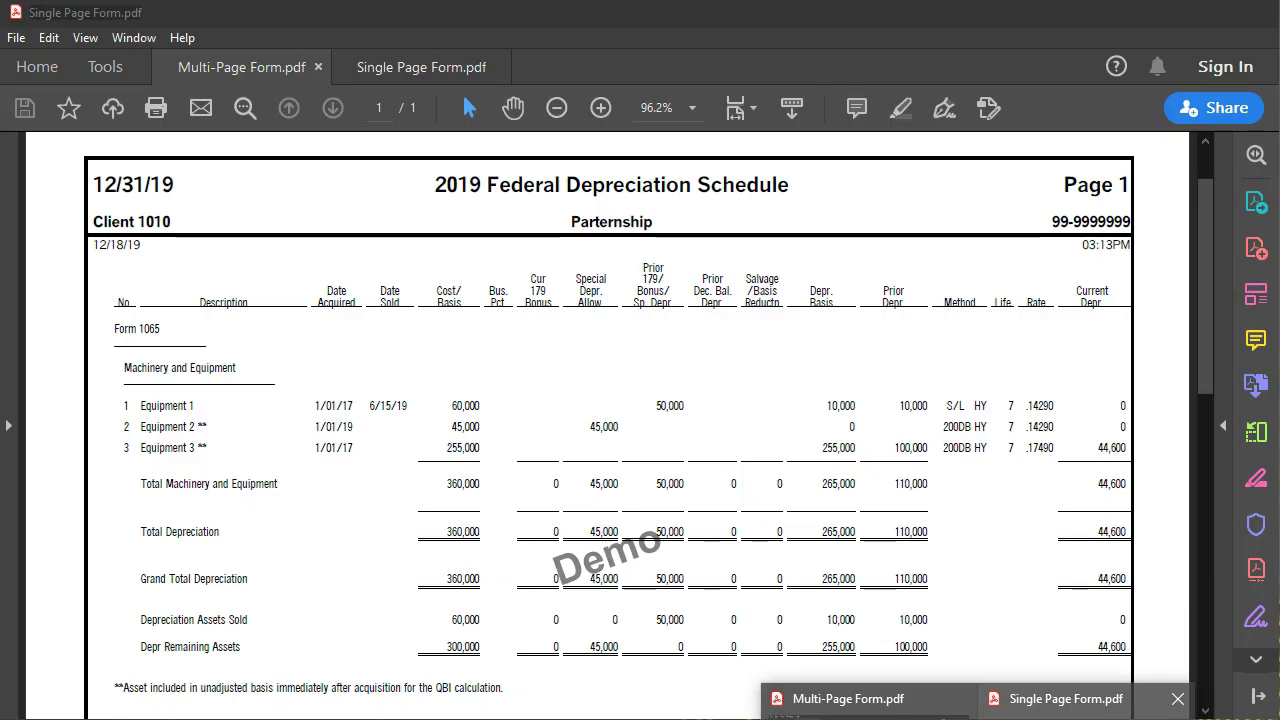
left_click(1060, 705)
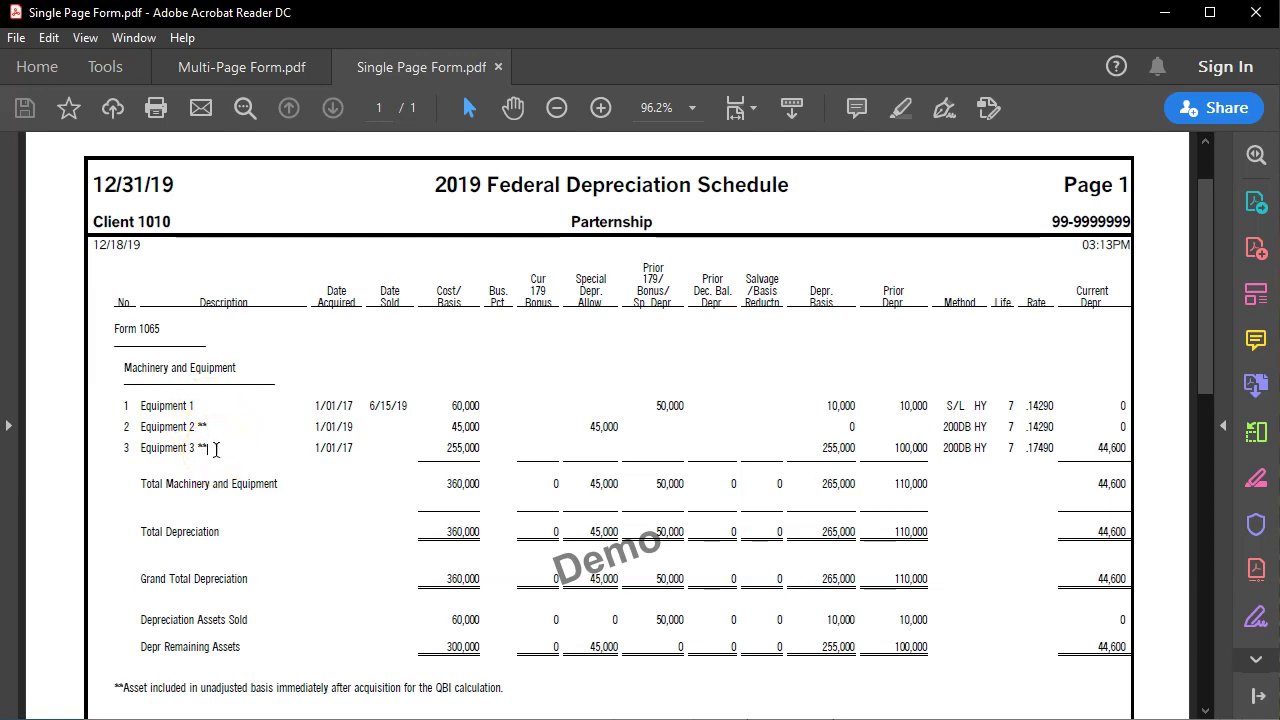
left_click_drag(314, 428, 363, 431)
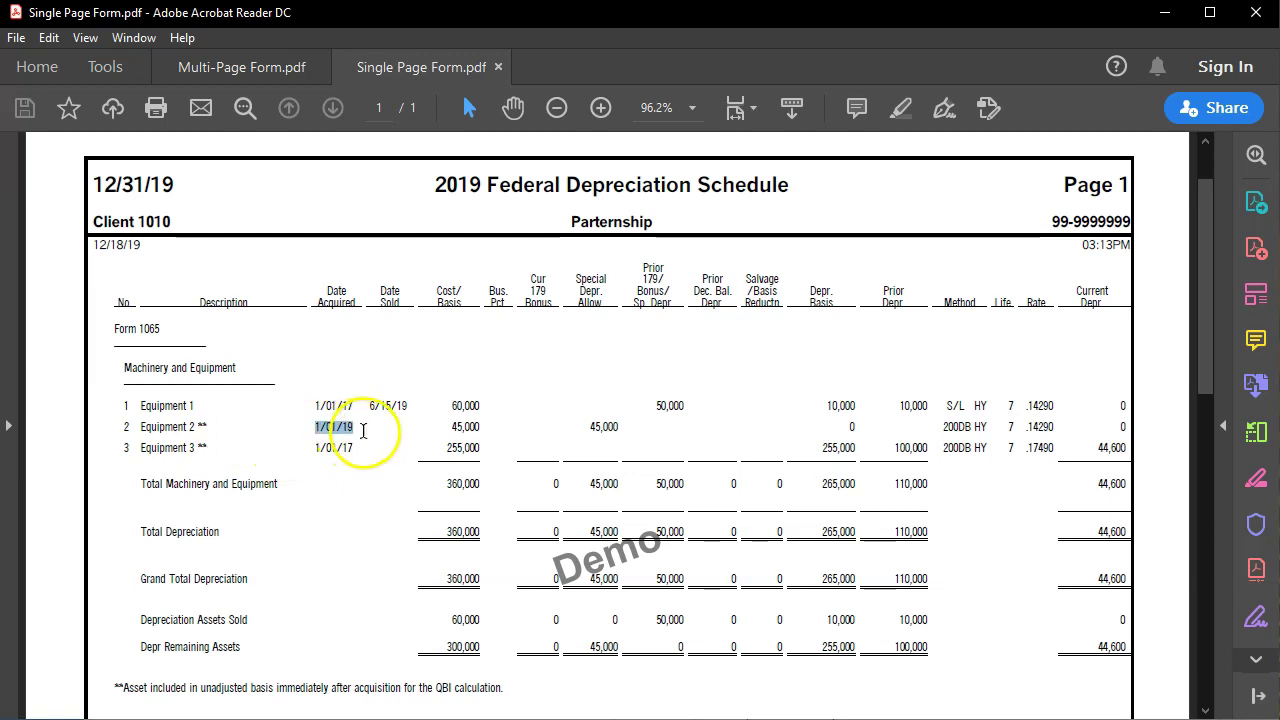
left_click(366, 564)
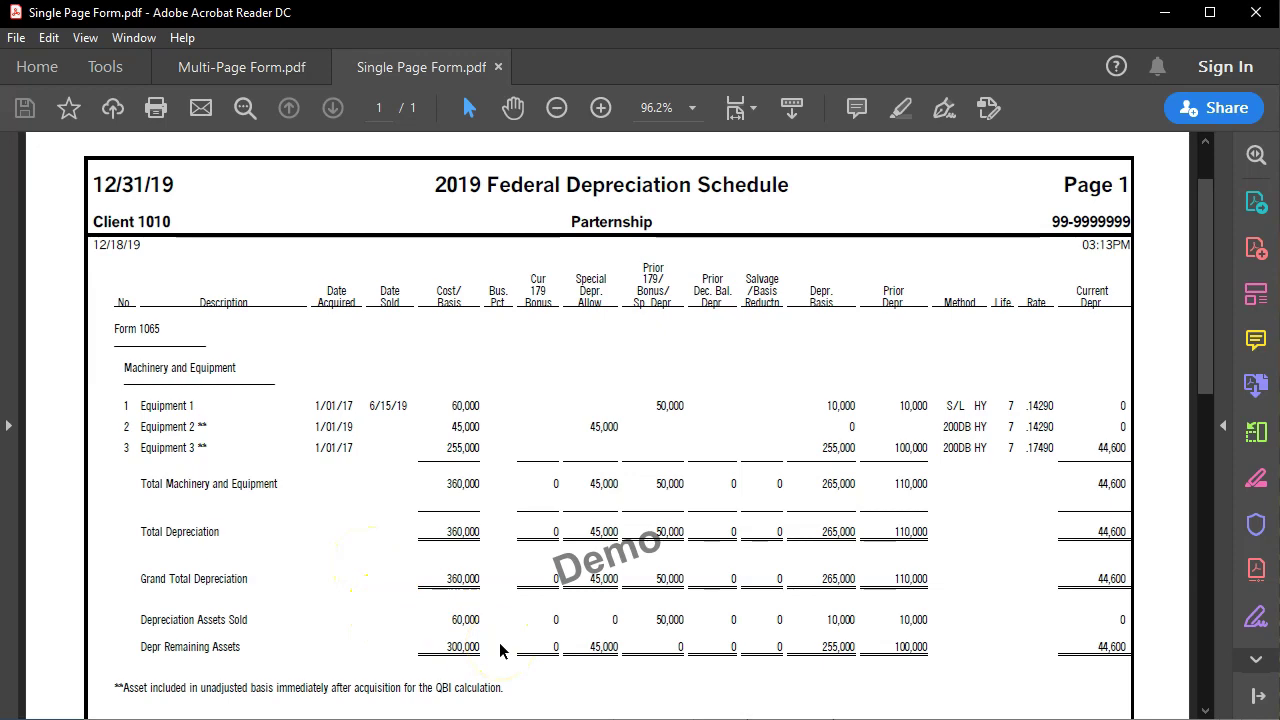
Switch to Lacerte, open the Depreciation (4562) input screen for the client and enlarge the asset grid
key("alt+Tab")
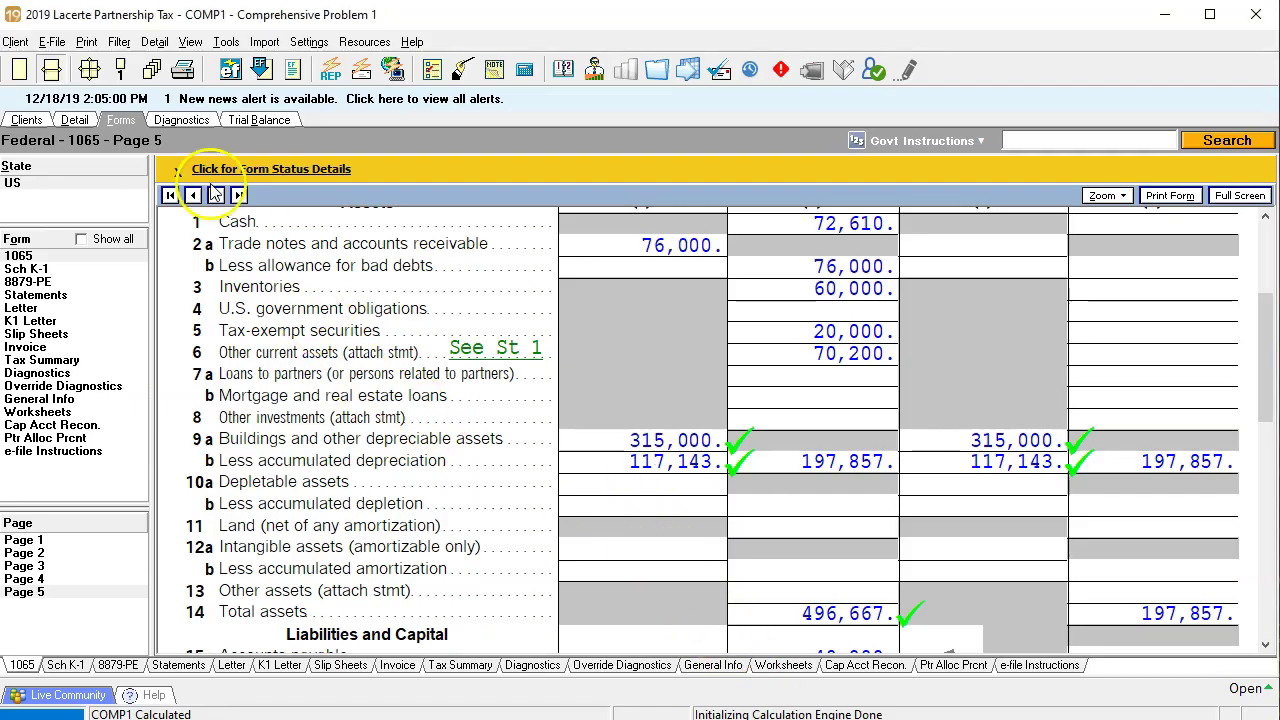
left_click(75, 120)
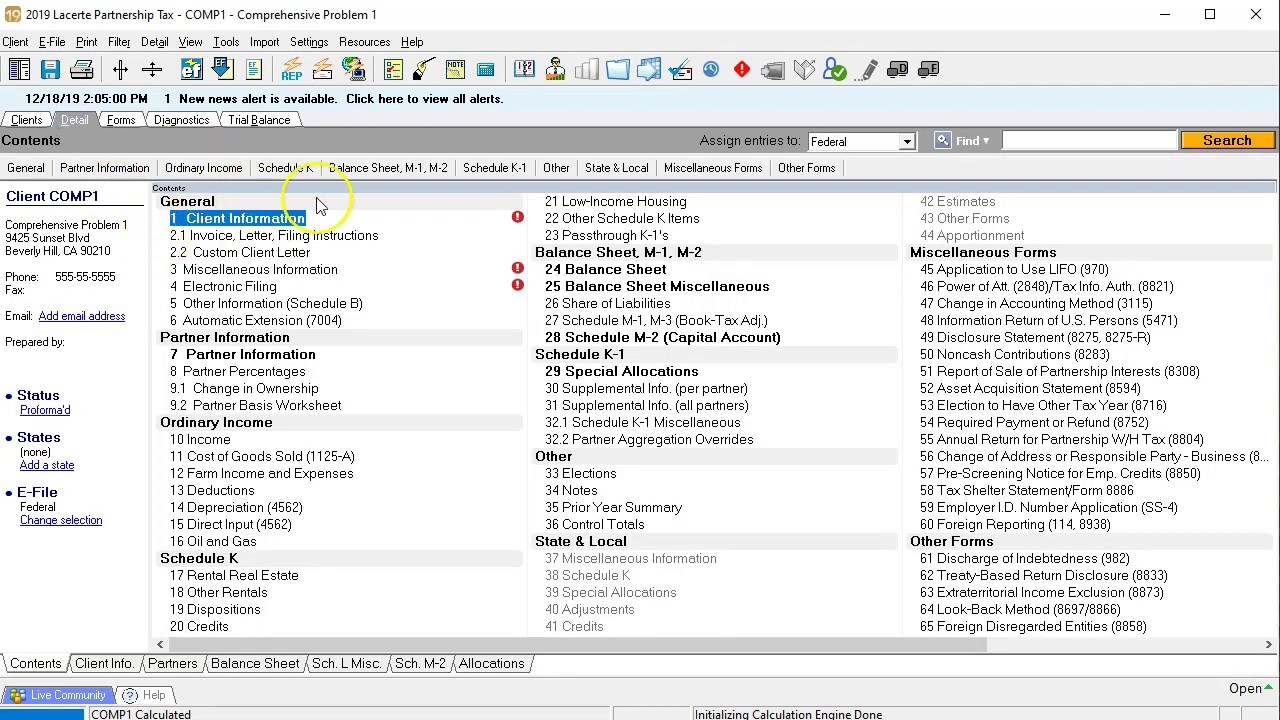
left_click(220, 172)
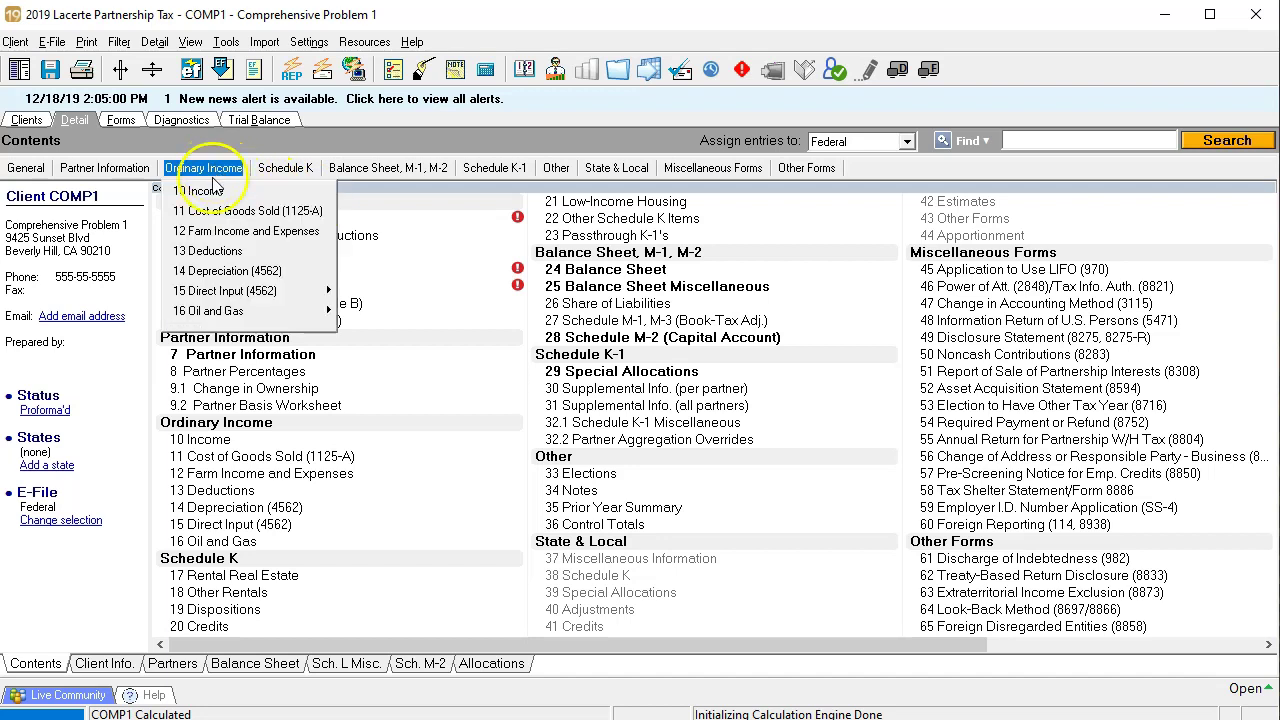
left_click(218, 276)
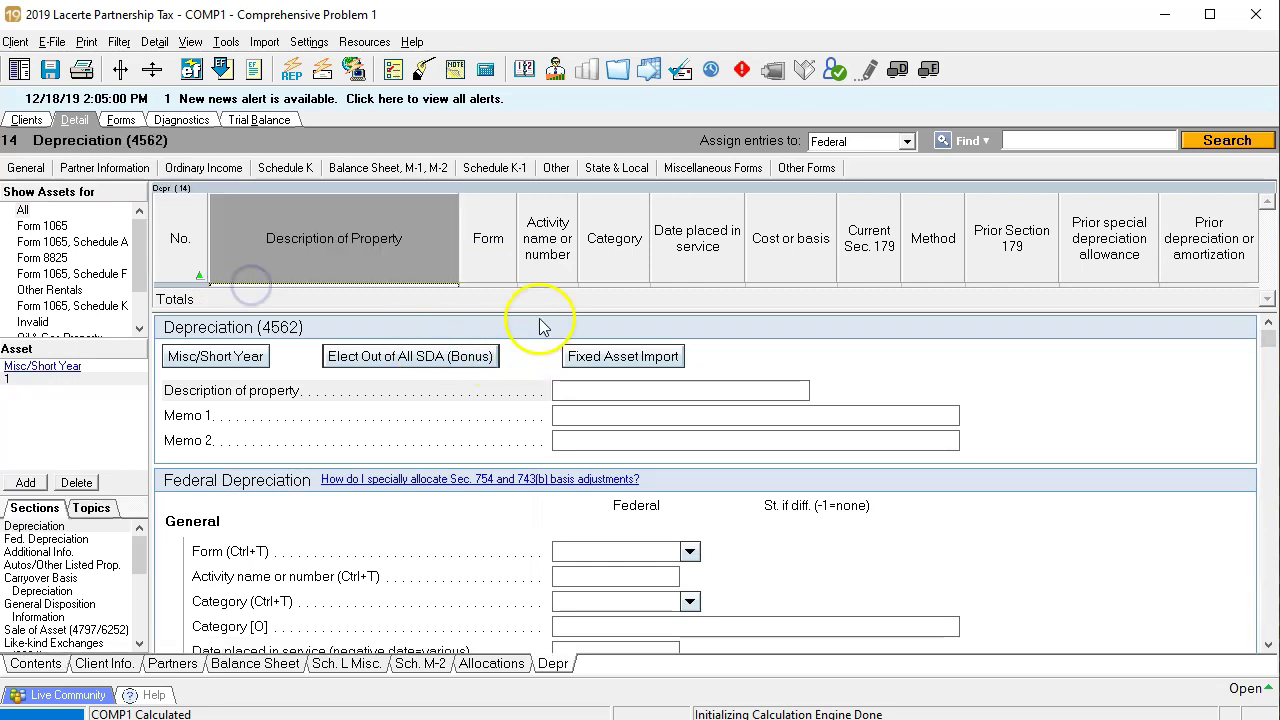
left_click_drag(537, 307, 531, 417)
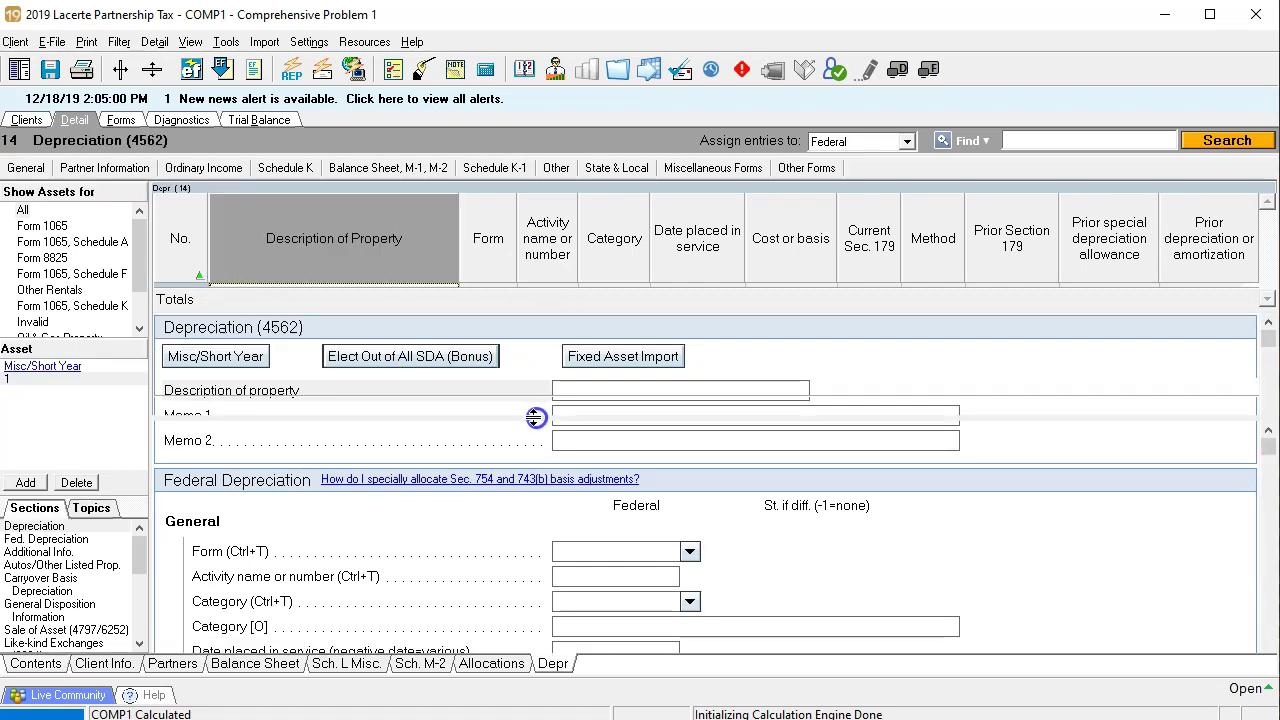
Consult the Federal Depreciation Schedule PDF and enter "Equipment 1" as the first asset's description of property
left_click(298, 292)
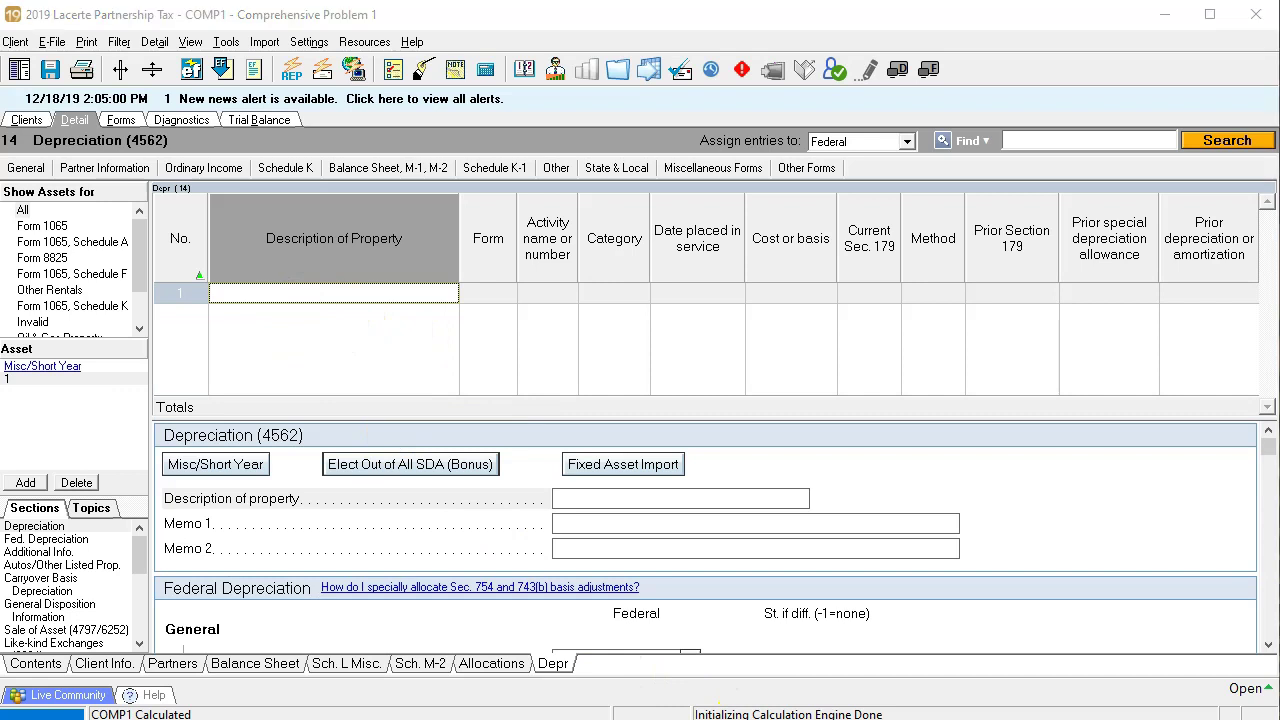
mouse_move(860, 690)
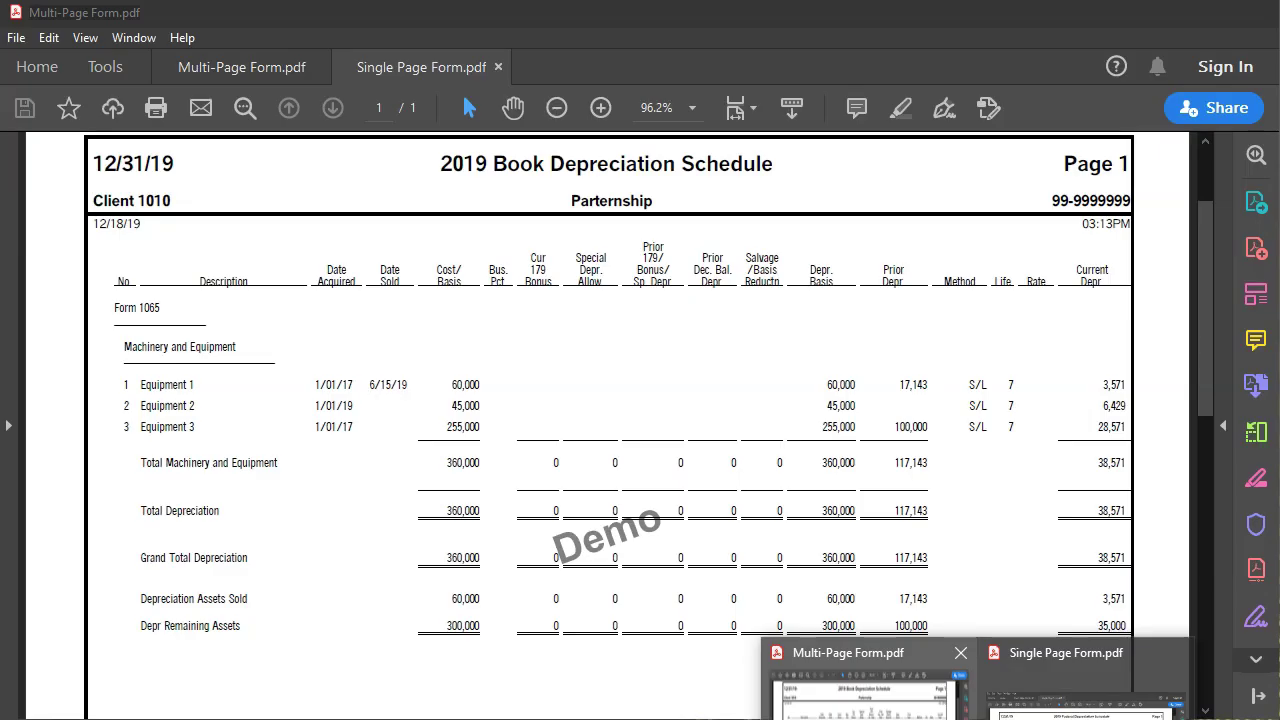
left_click(1080, 690)
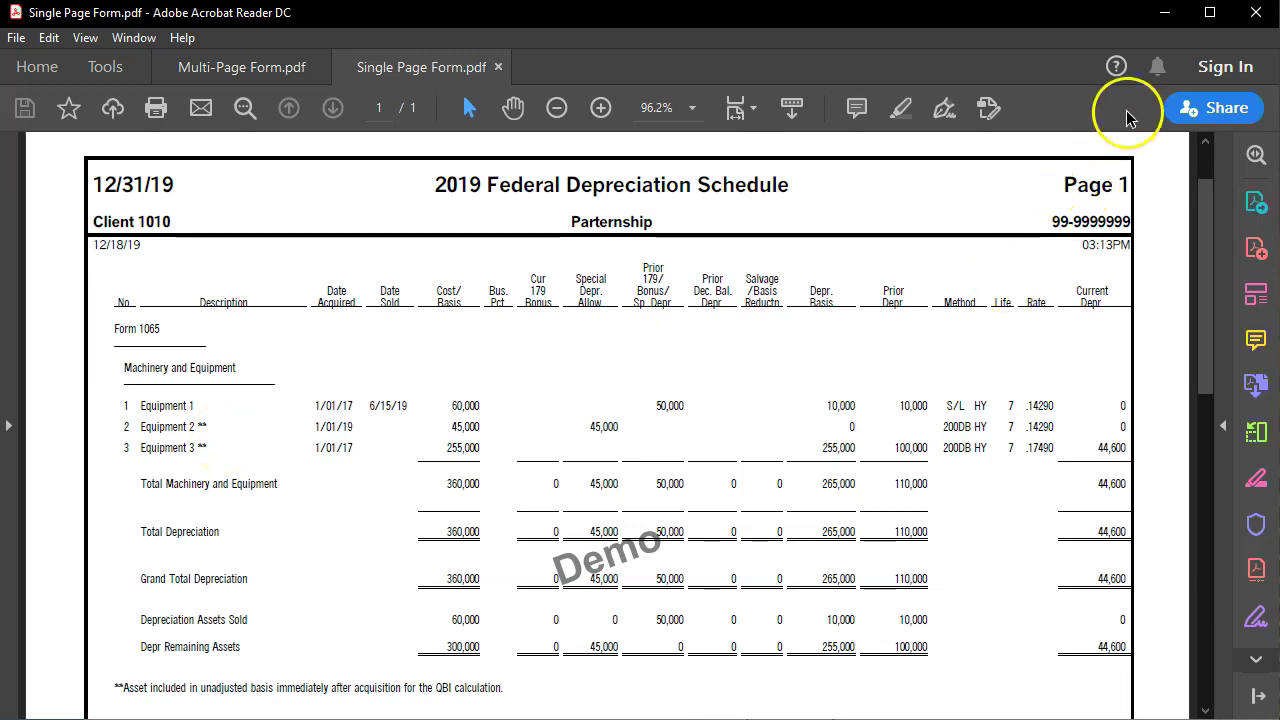
left_click(1164, 14)
left_click(326, 294)
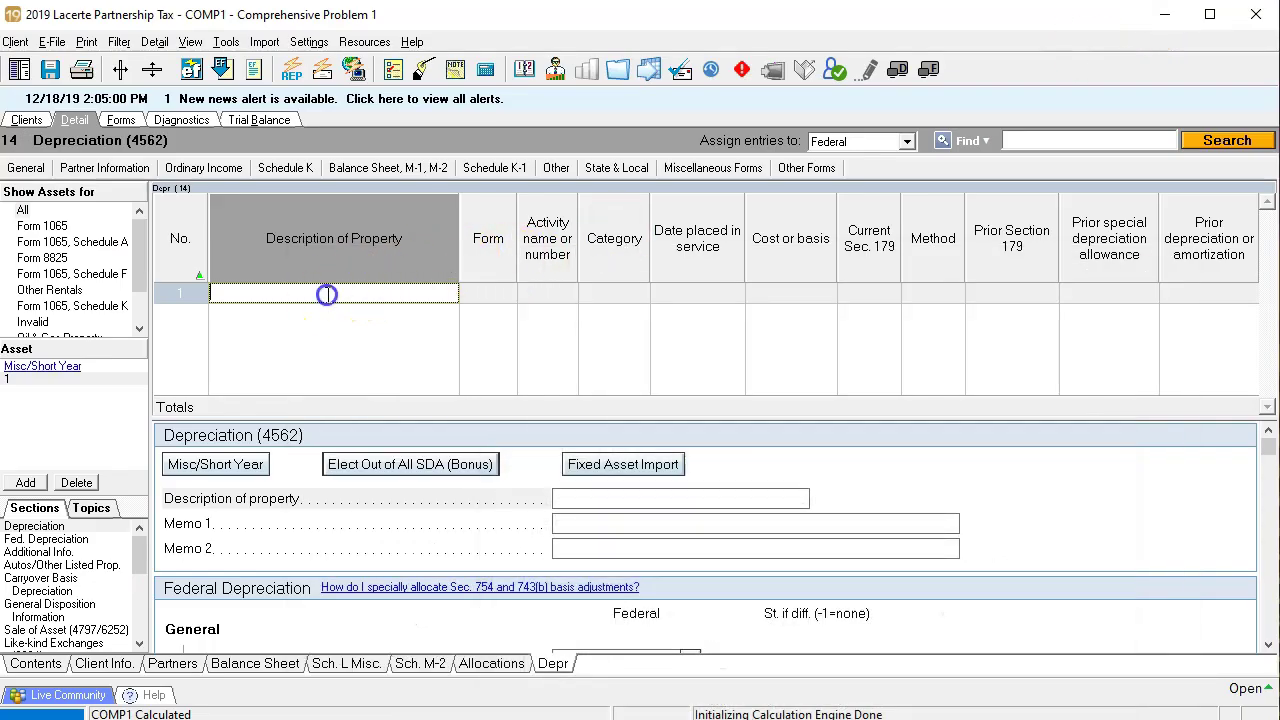
type("Equipment")
key("Tab")
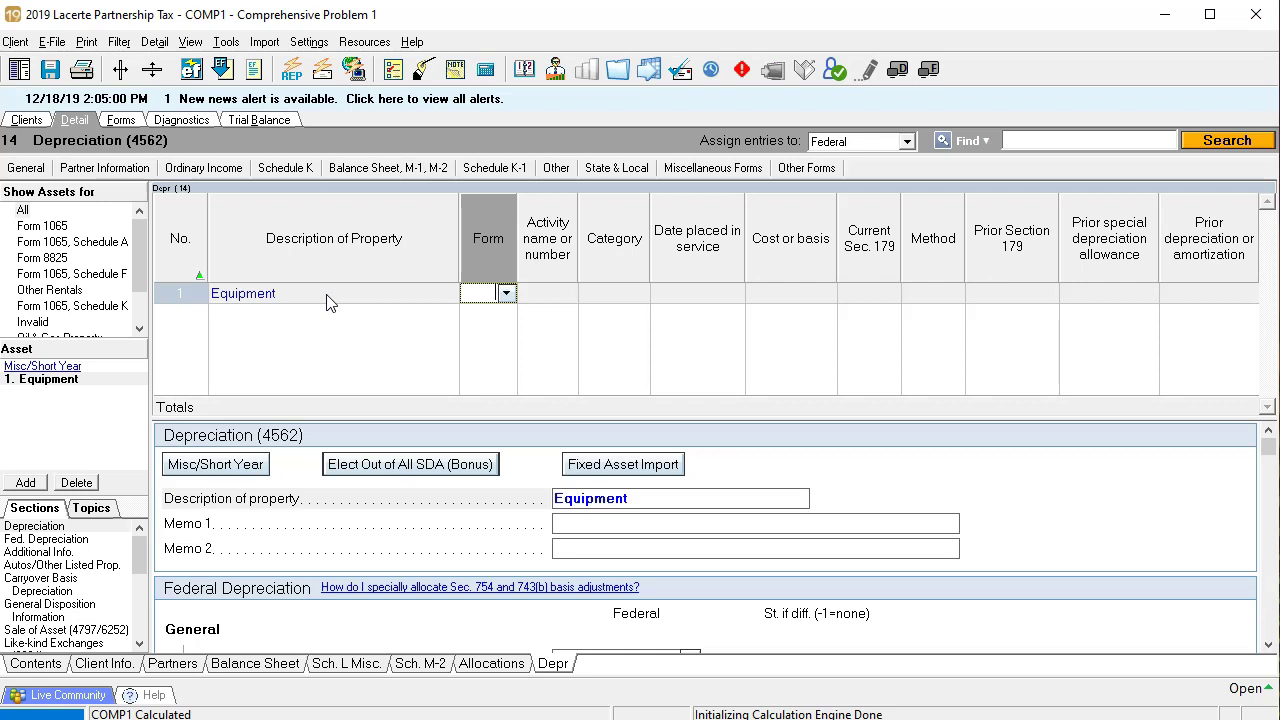
left_click(327, 293)
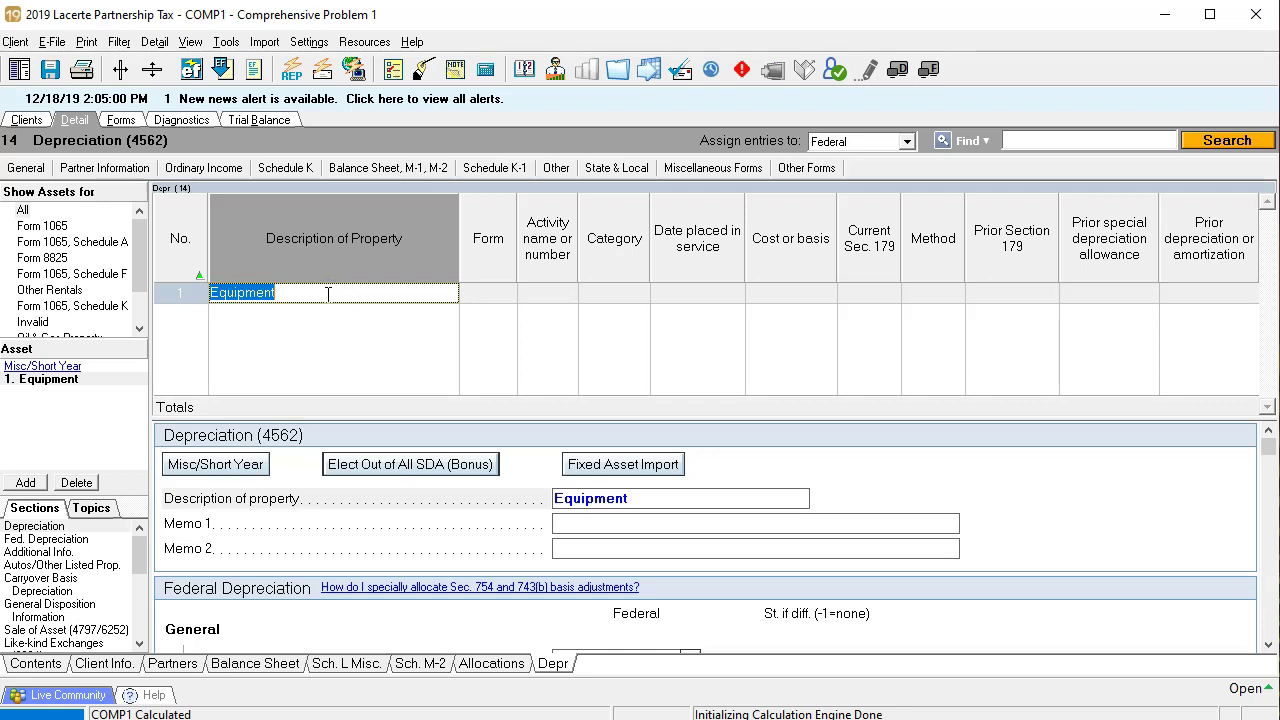
left_click(327, 293)
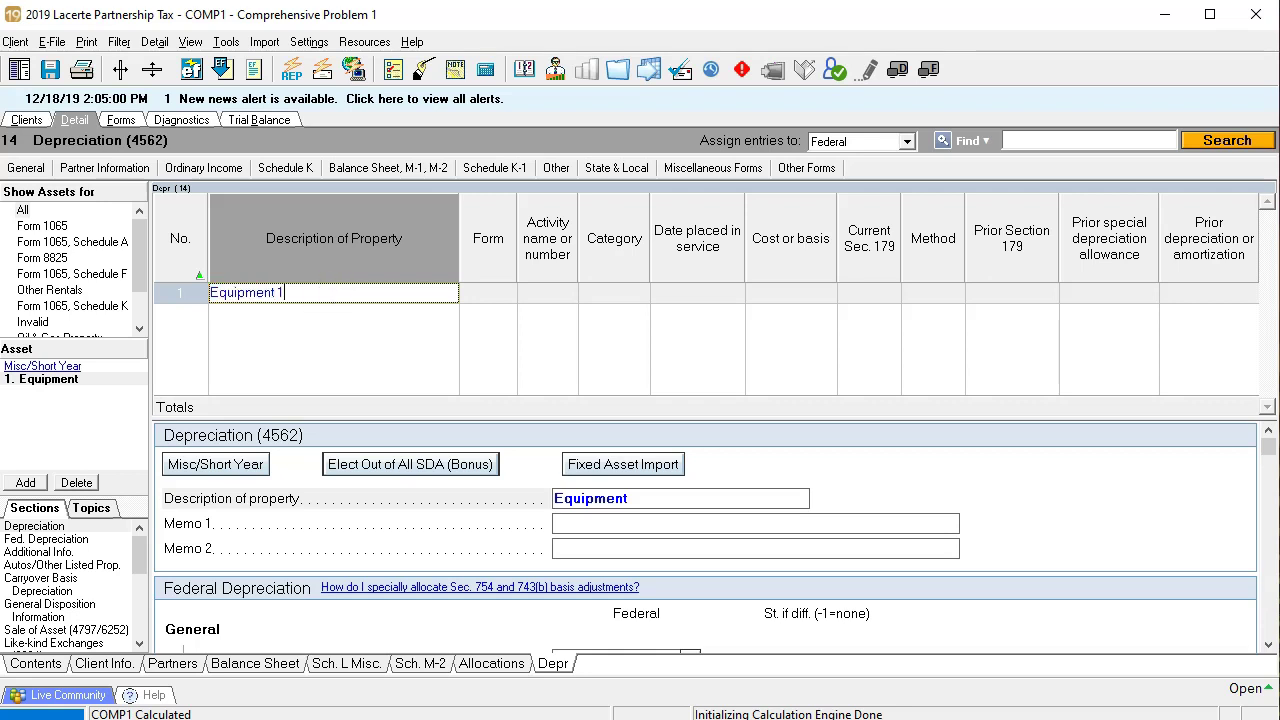
key("Tab")
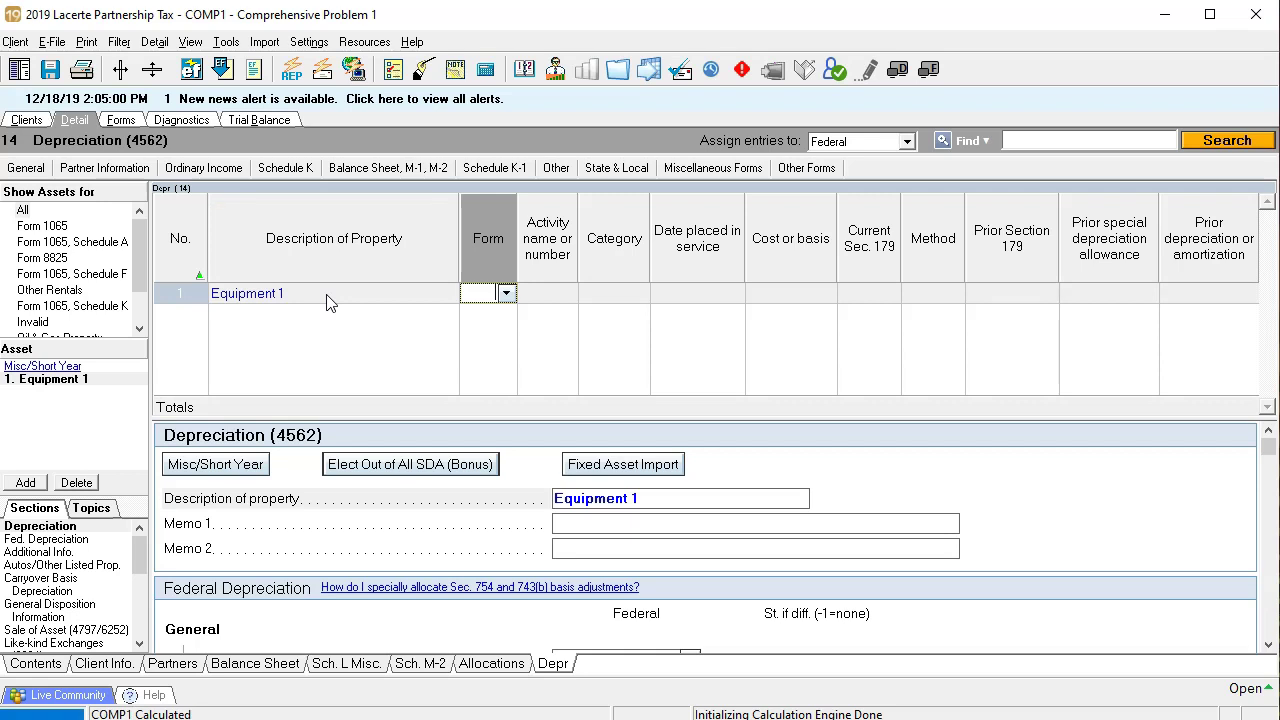
Assign Equipment 1 to form 1=Form 1065 and category 3=Machinery and Equipment
left_click(506, 293)
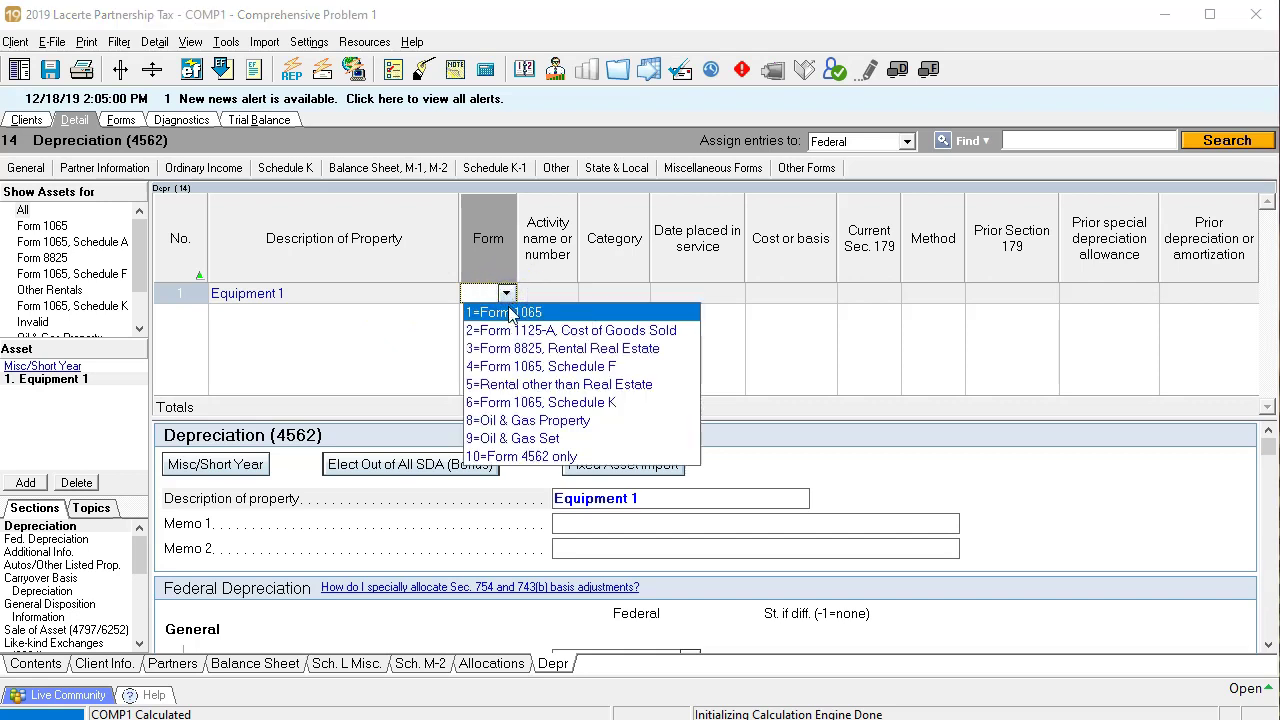
left_click(510, 314)
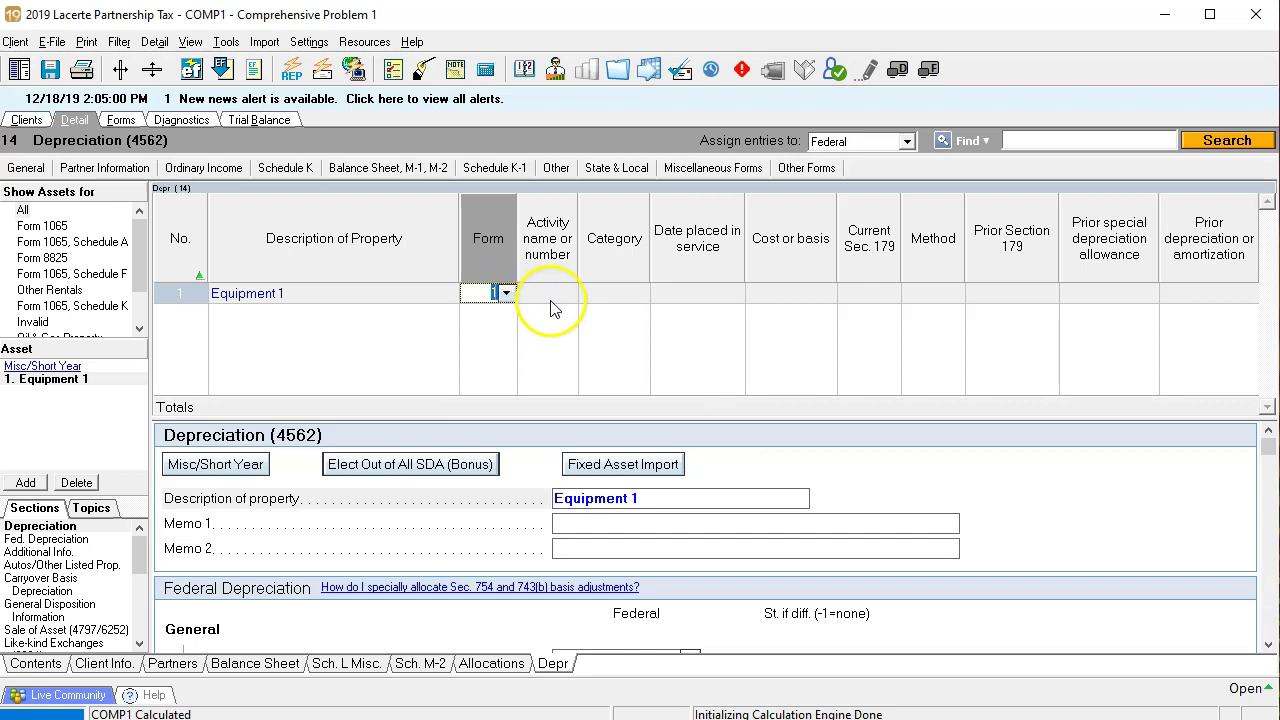
left_click(551, 299)
left_click(608, 297)
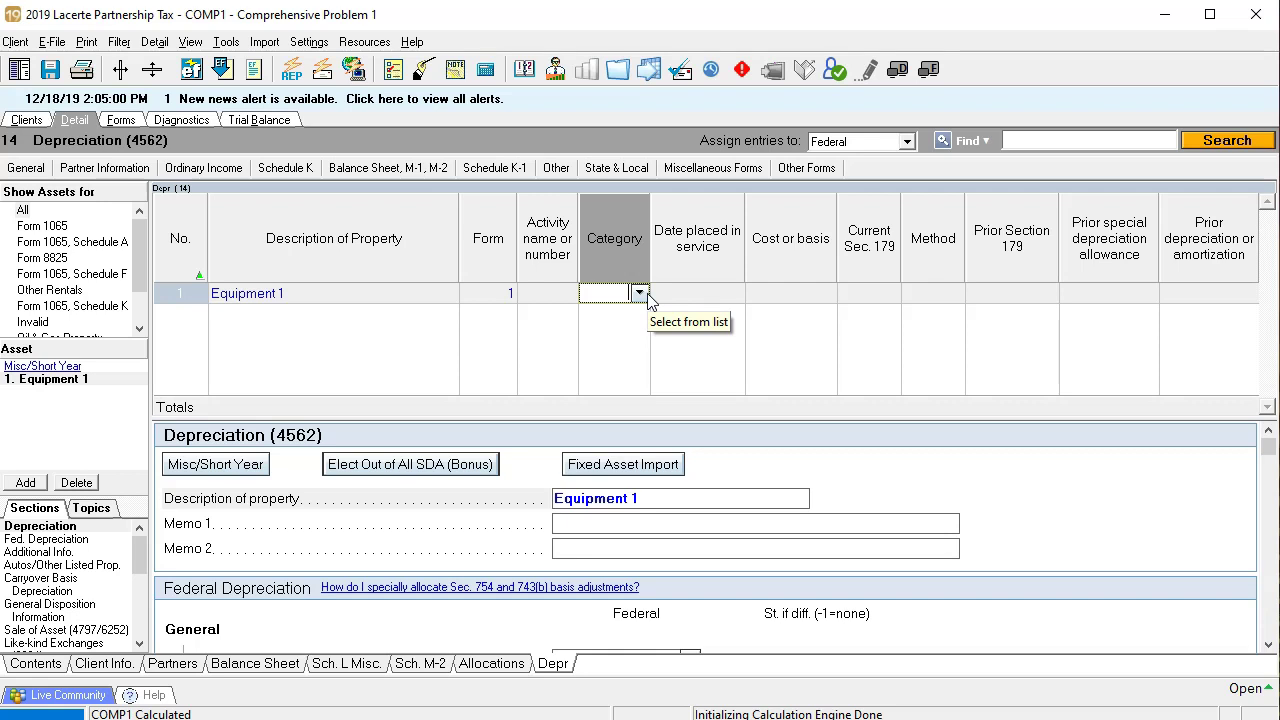
left_click(645, 296)
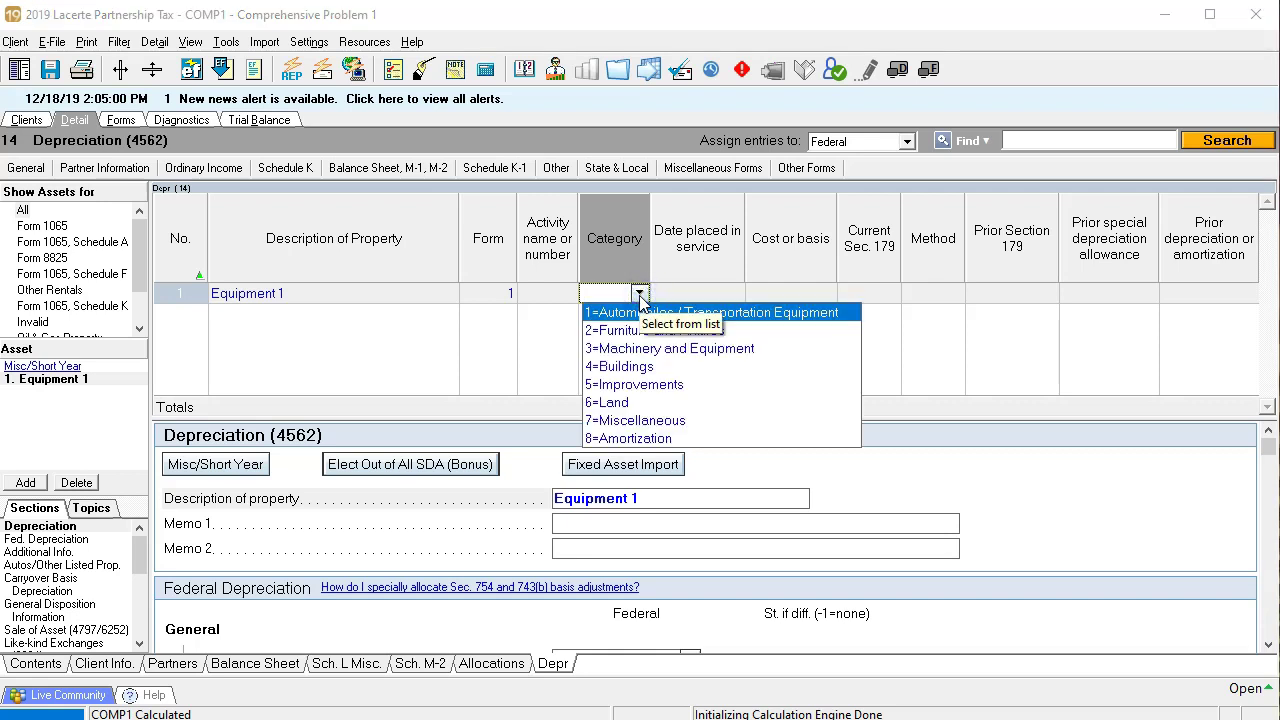
left_click(641, 348)
Set Equipment 1's date placed in service to 1/1/2017 and its cost or basis to 60,000
left_click(698, 292)
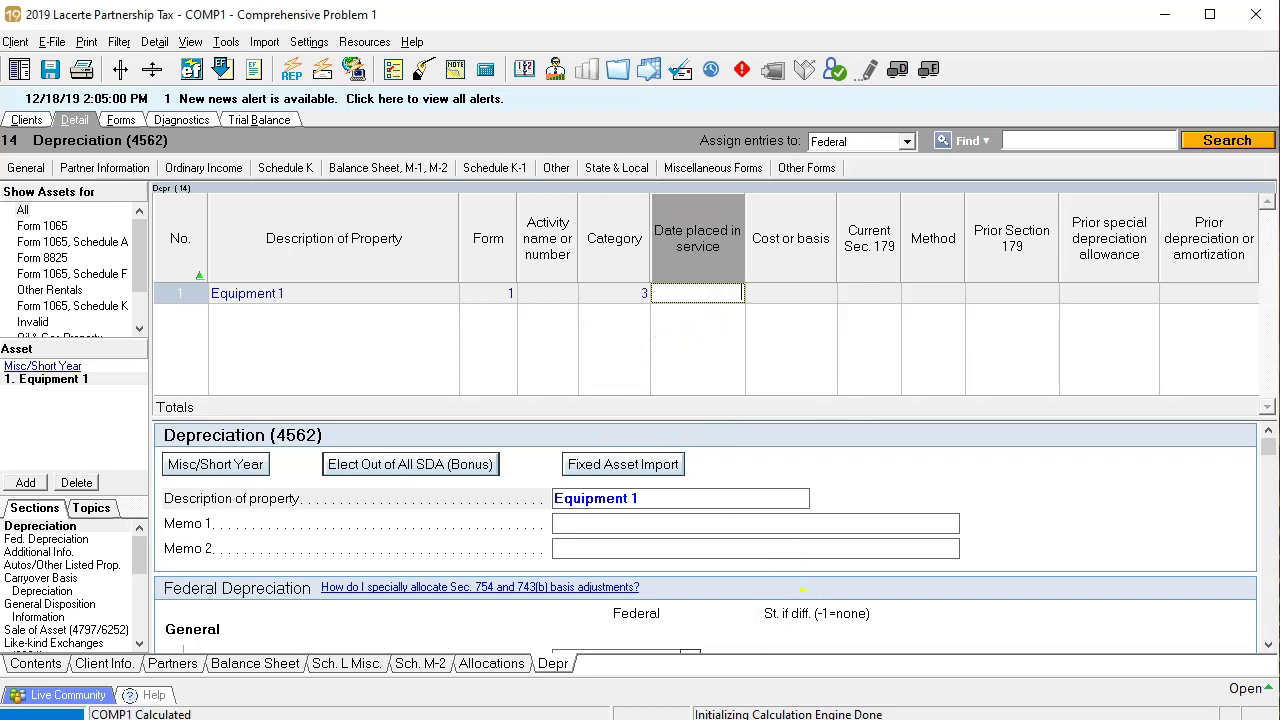
mouse_move(1080, 685)
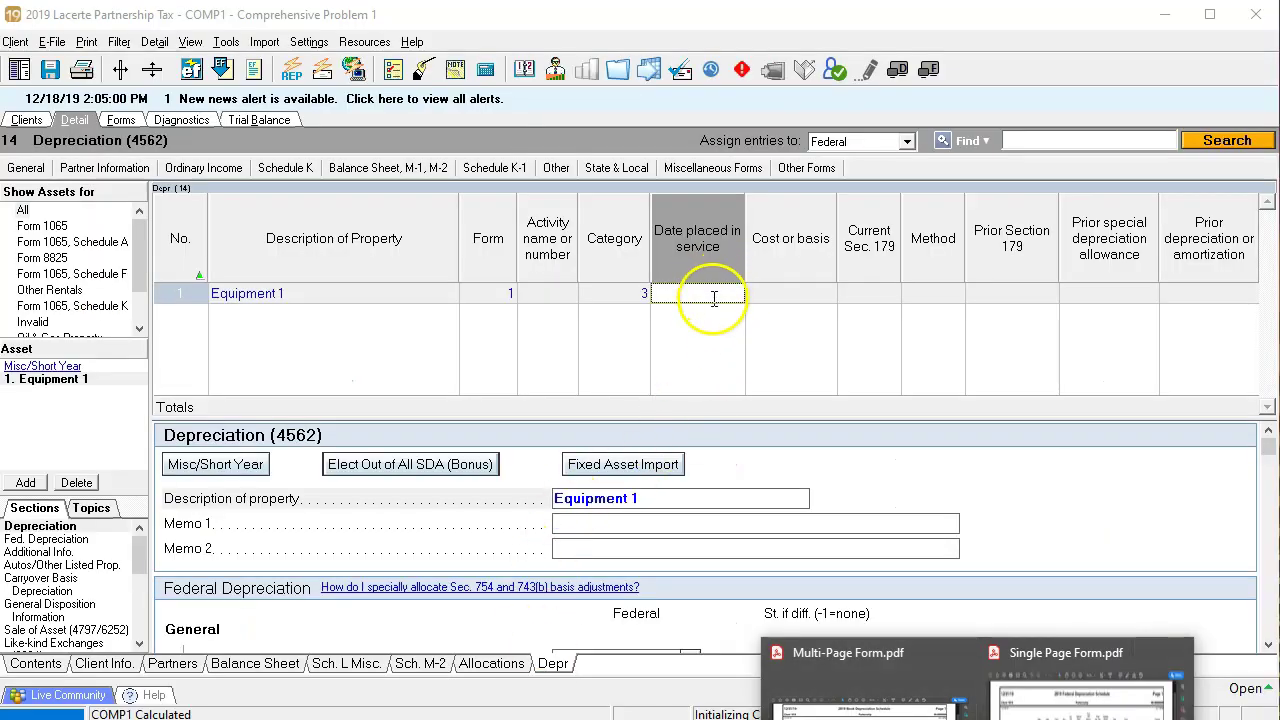
type("010117")
key("Tab")
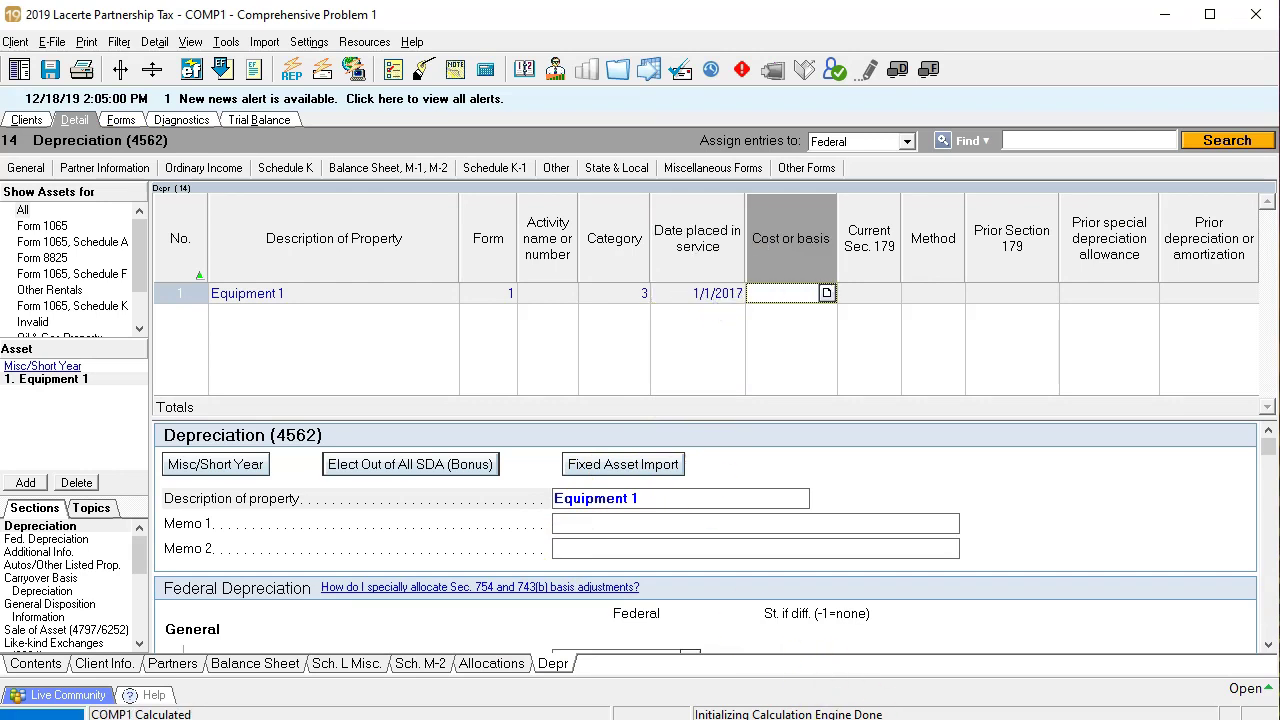
mouse_move(1066, 707)
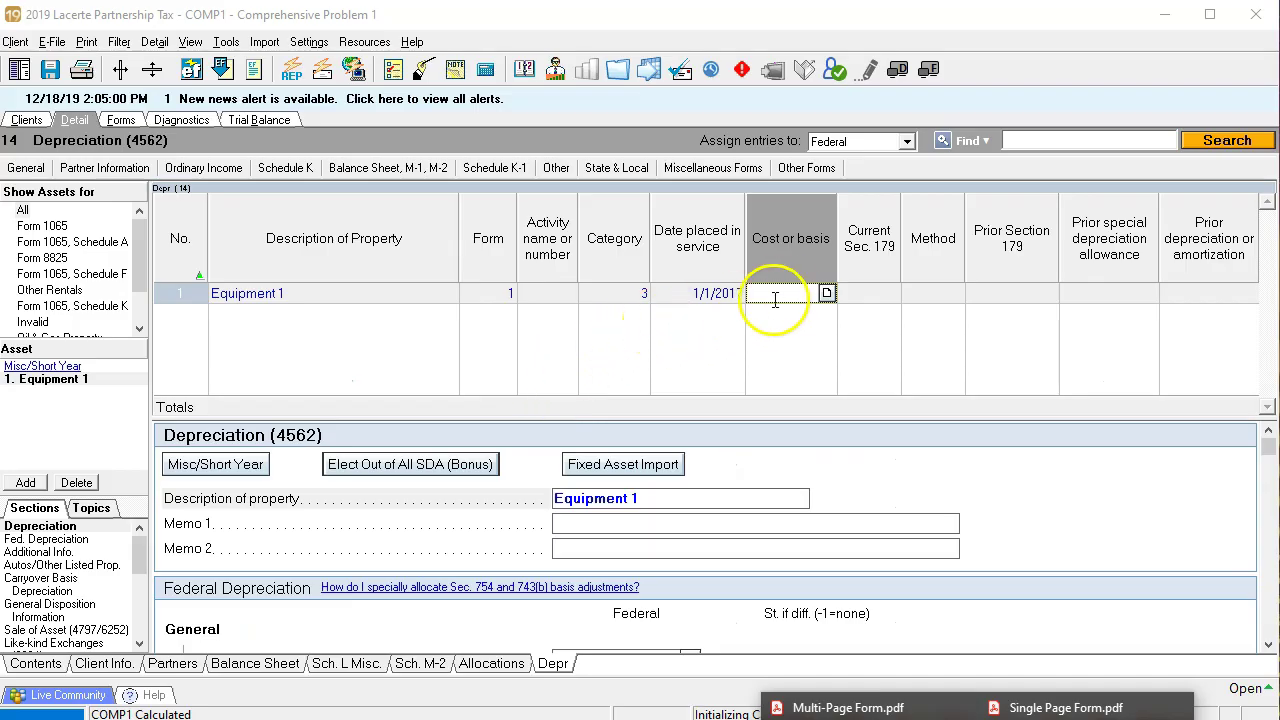
type("60,00")
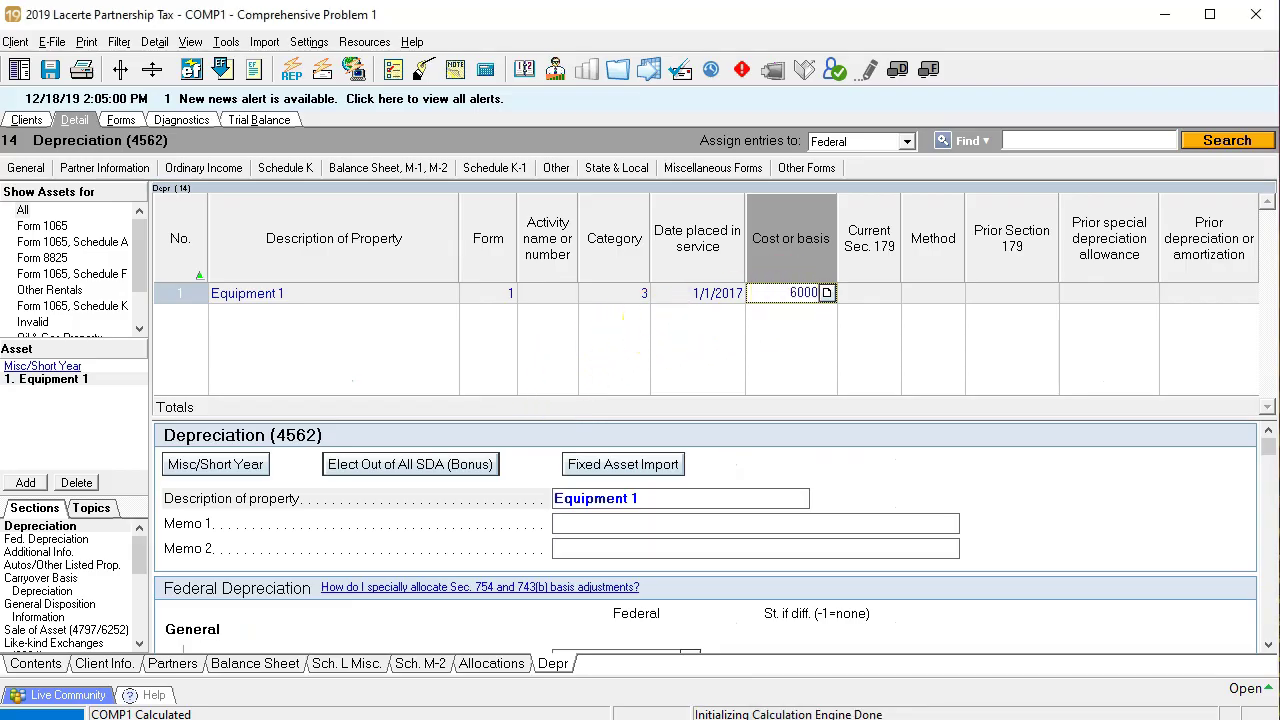
type("0")
key("Tab")
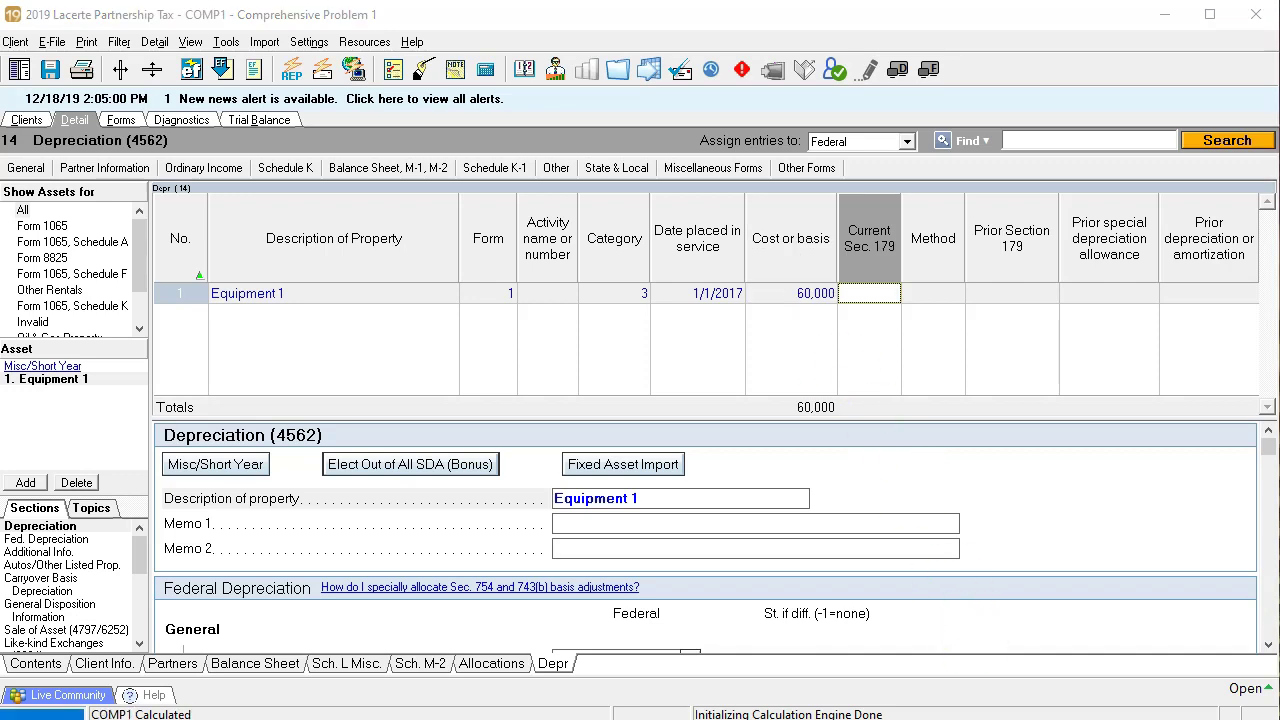
Consult the book and federal depreciation schedule PDFs and set Equipment 1's prior Section 179 to 50,000 and prior depreciation to 10,000
mouse_move(976, 719)
mouse_move(850, 707)
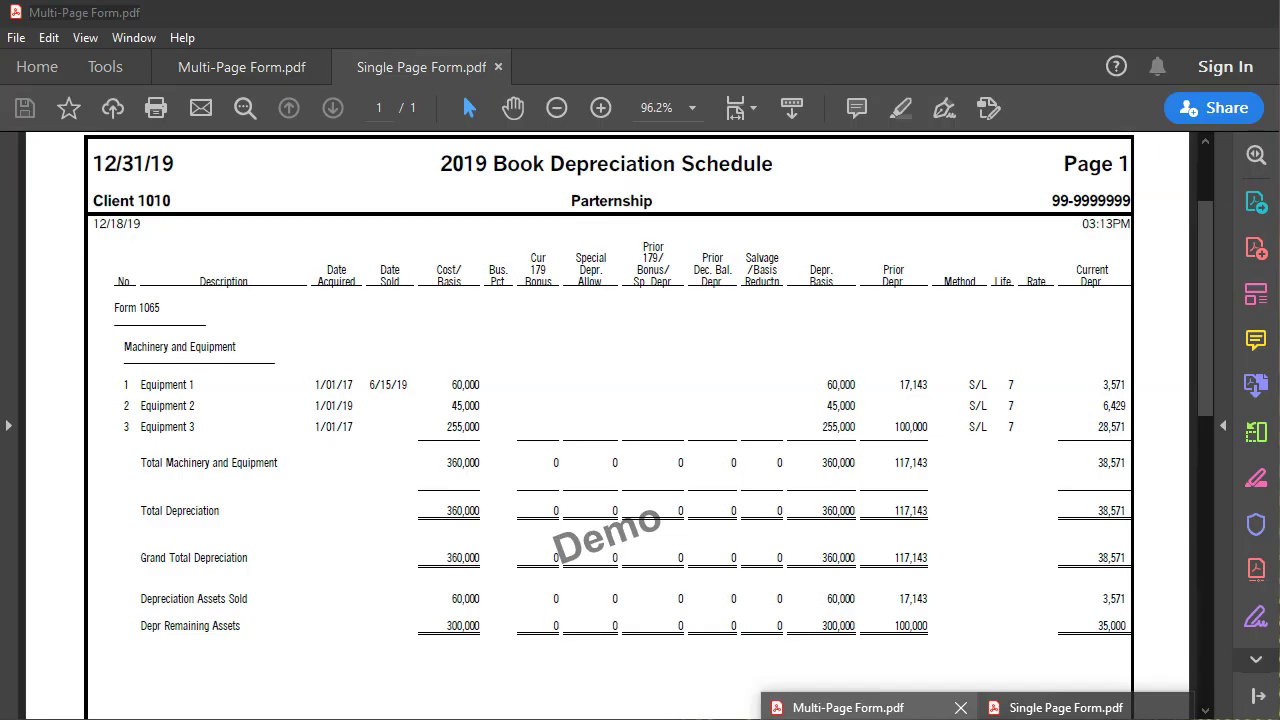
left_click(848, 707)
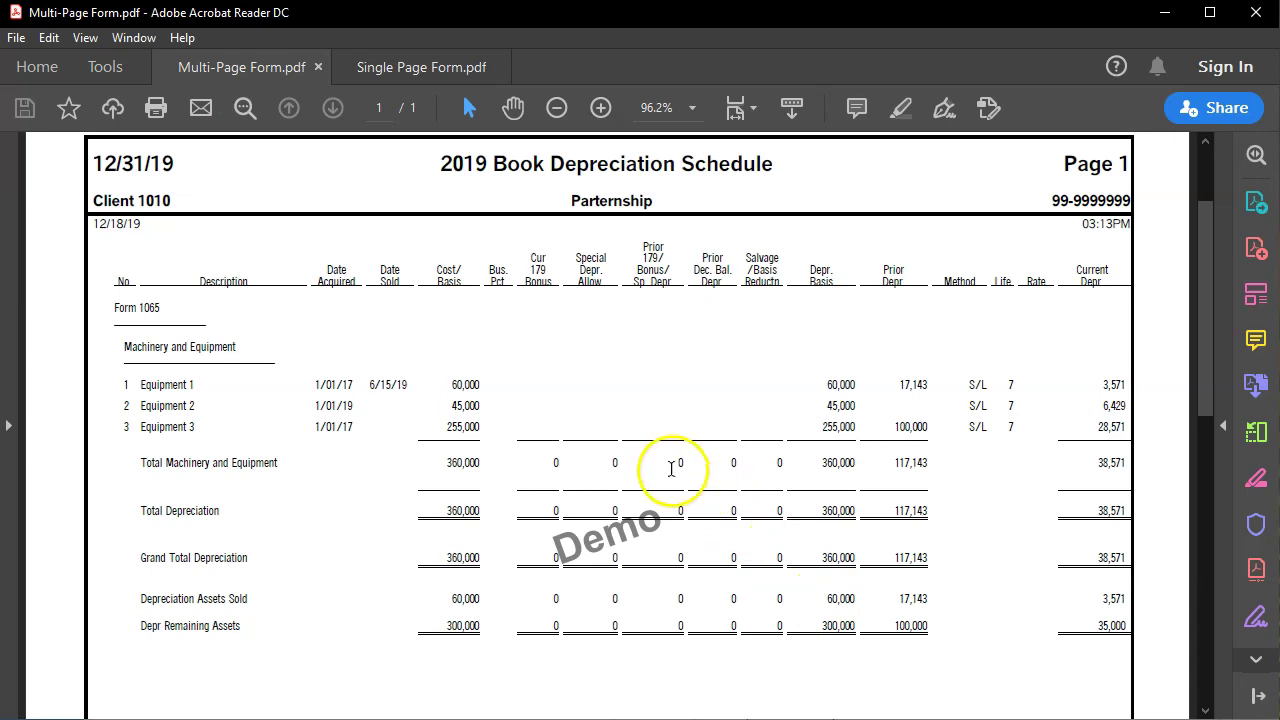
mouse_move(976, 719)
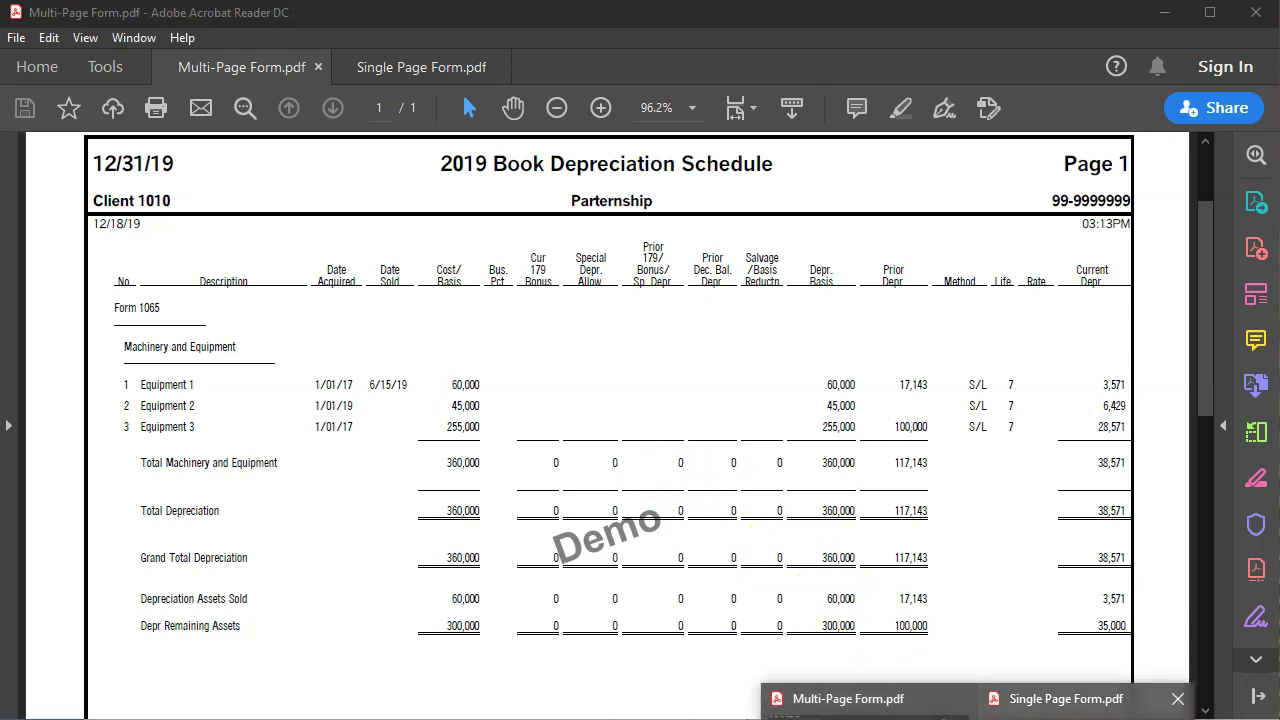
left_click(1082, 705)
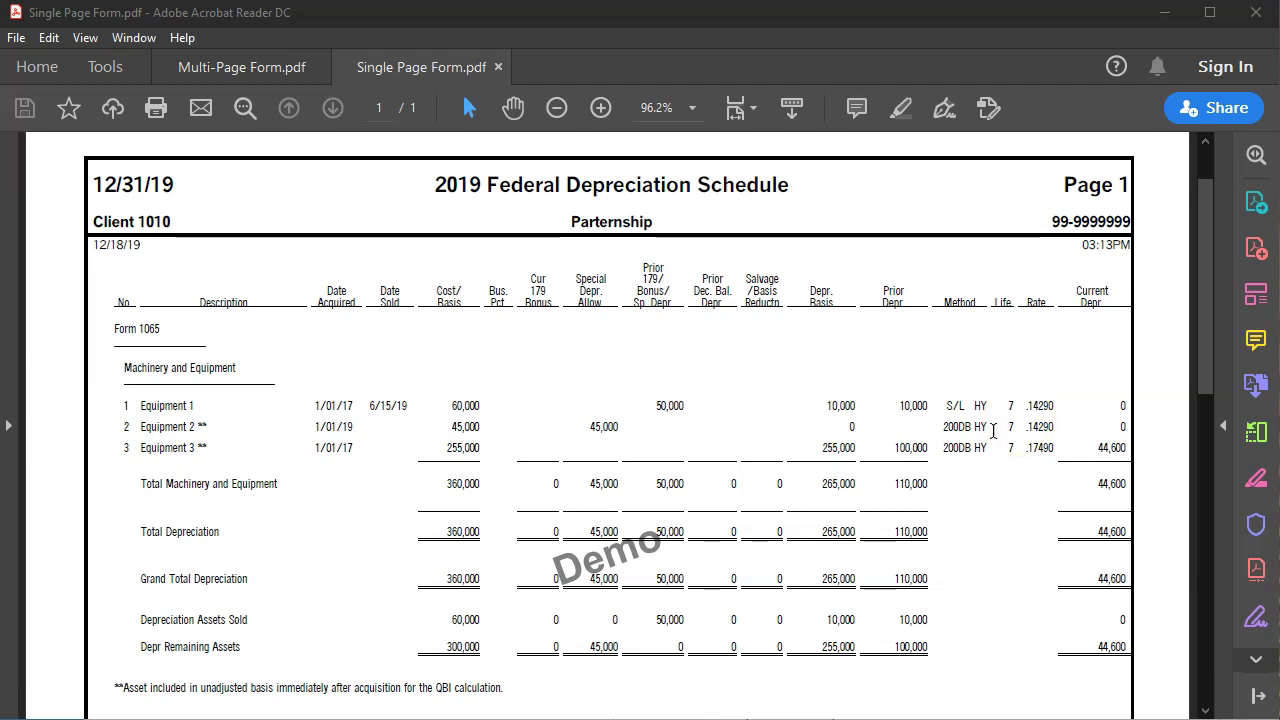
left_click(992, 410)
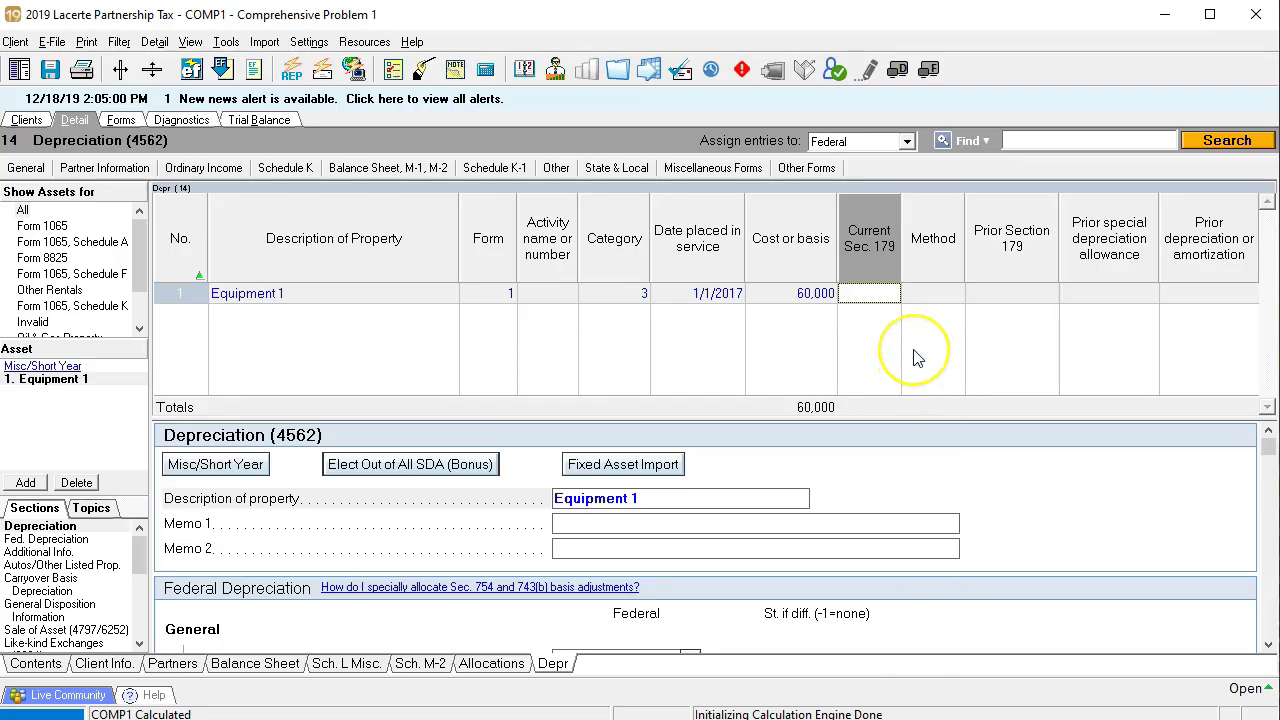
key("Tab")
key("Tab")
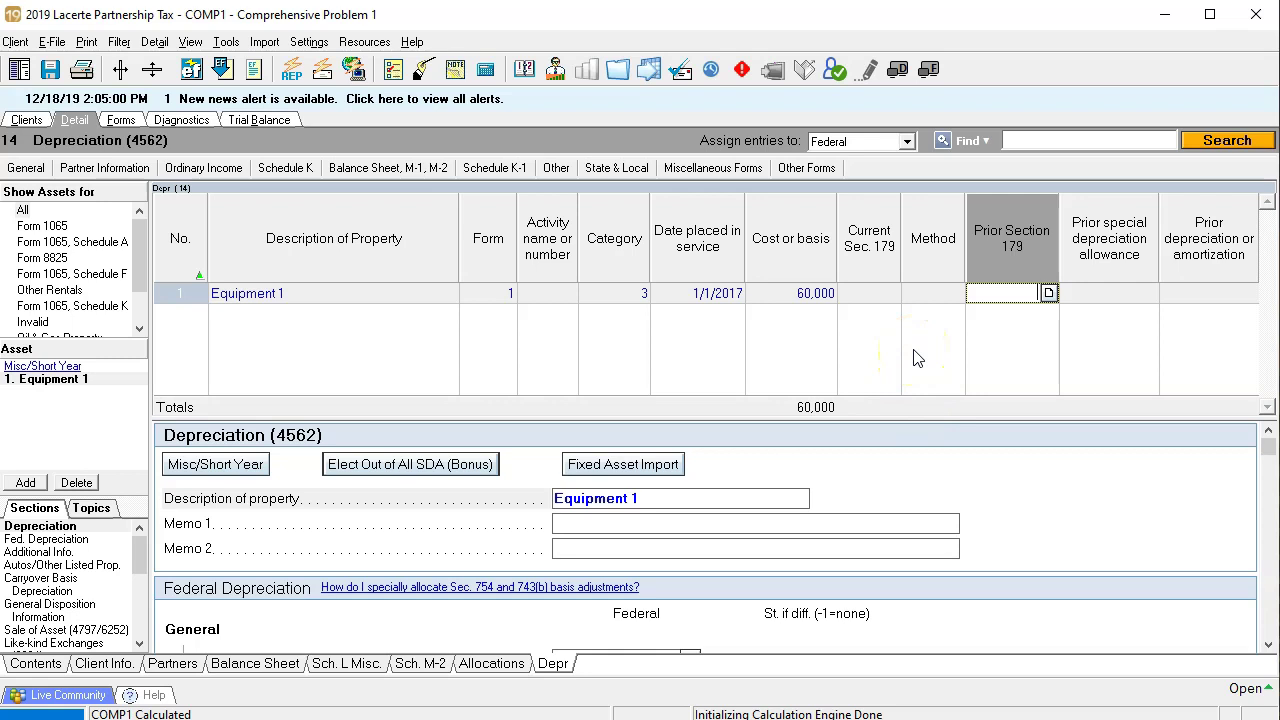
type("50000")
key("Tab")
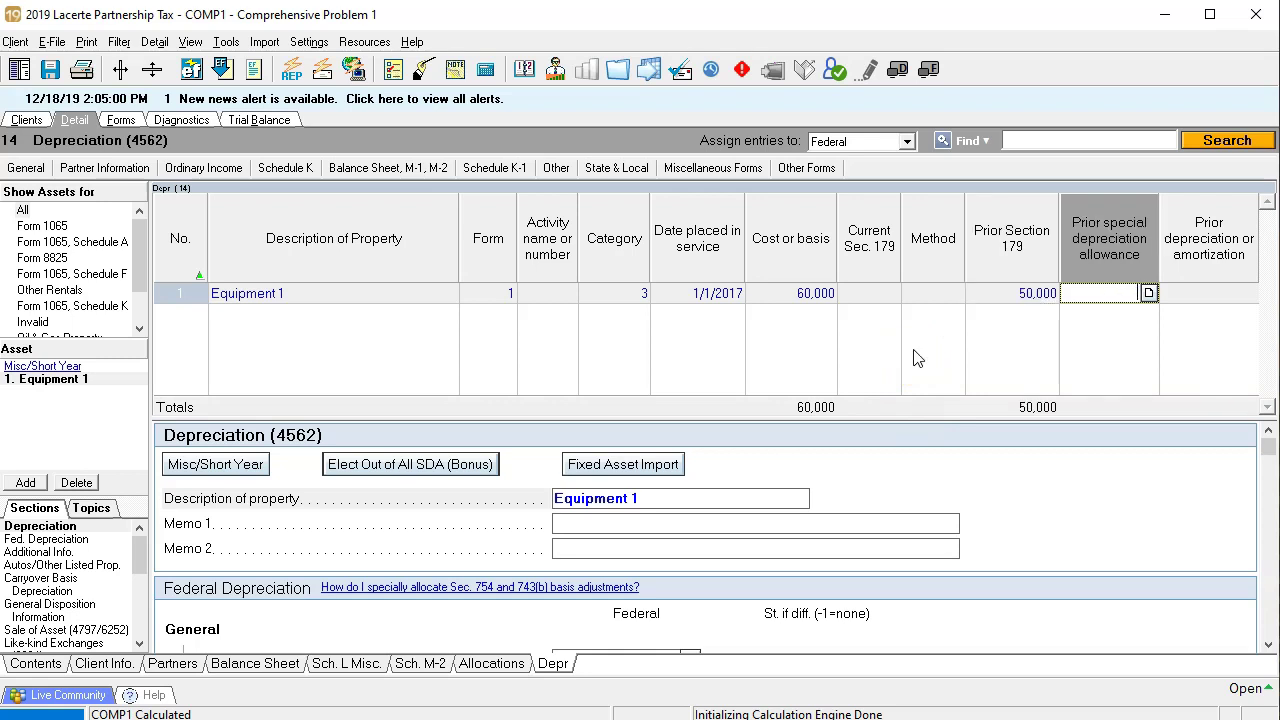
key("Tab")
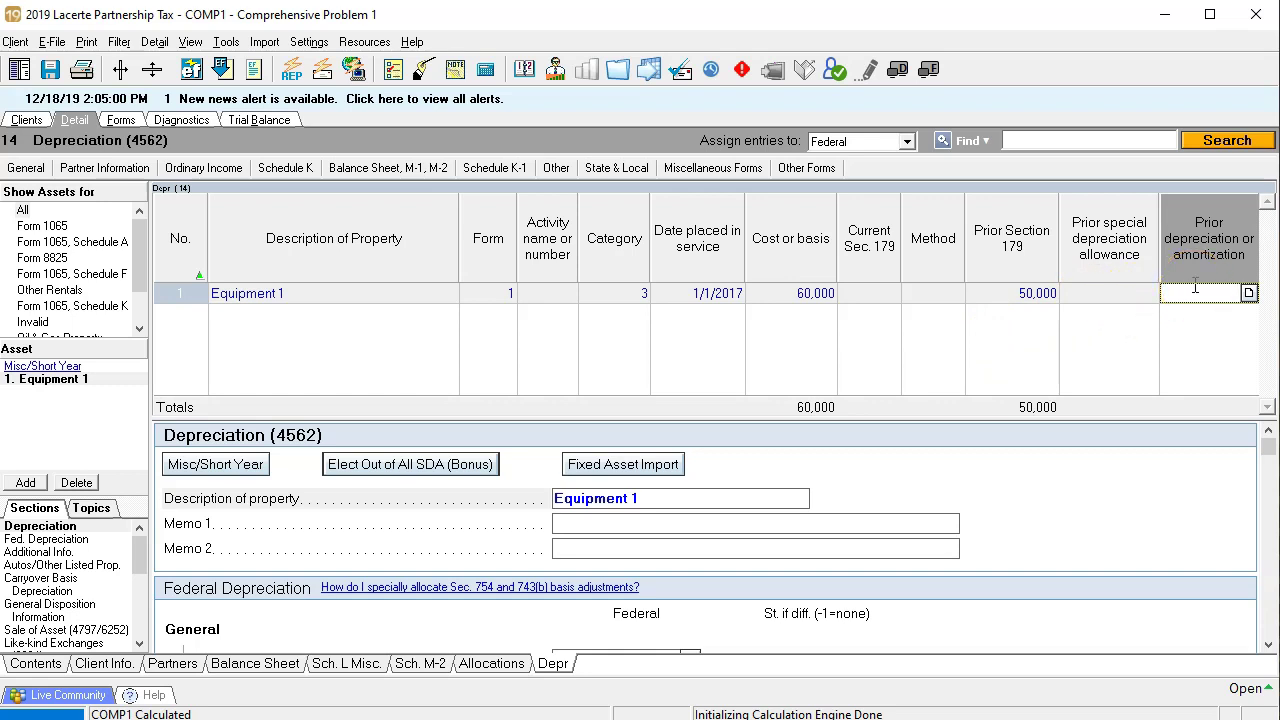
type("10000")
key("Tab")
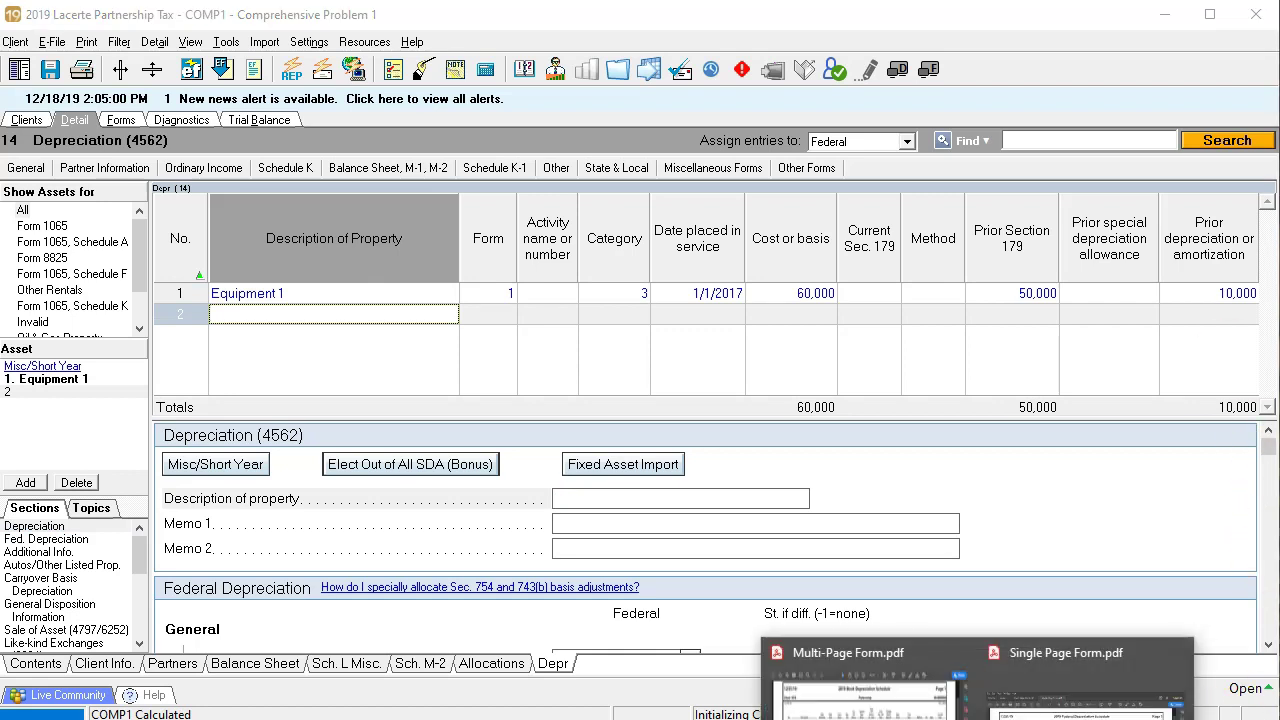
Consult the Federal Depreciation Schedule PDF and enter "Equipment 3" as the second asset's description of property
left_click(1070, 700)
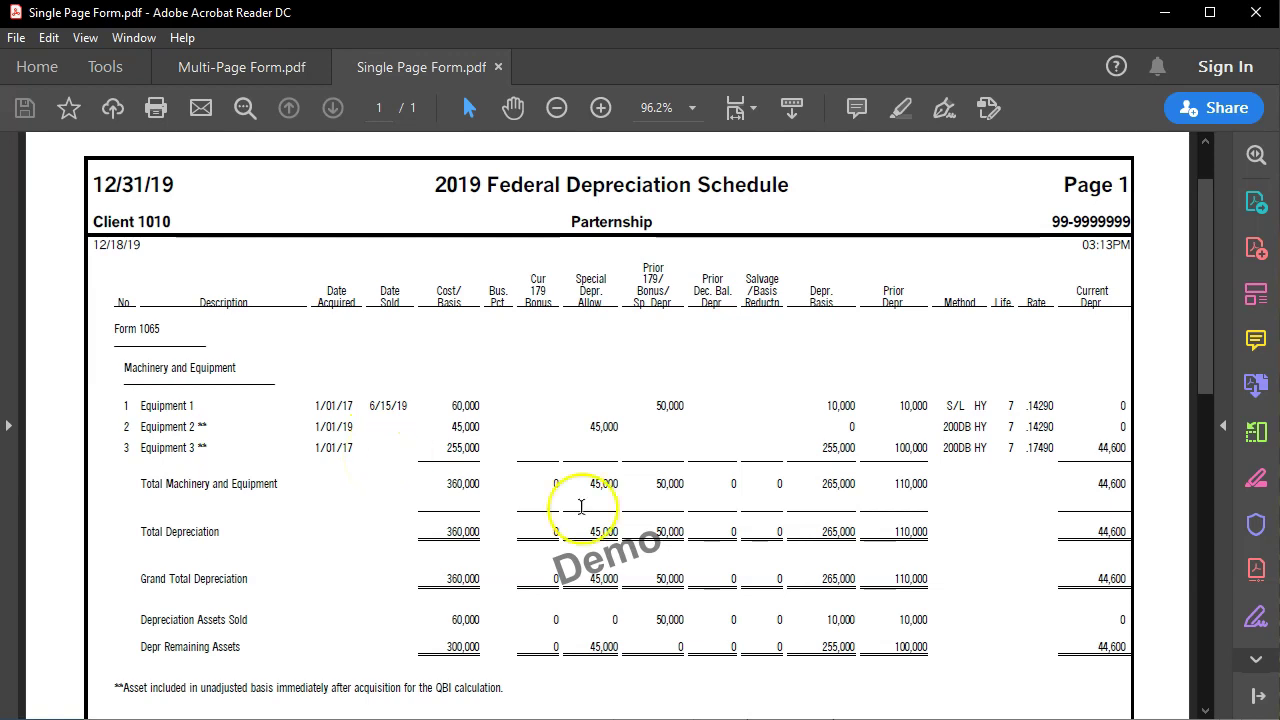
key("alt+Tab")
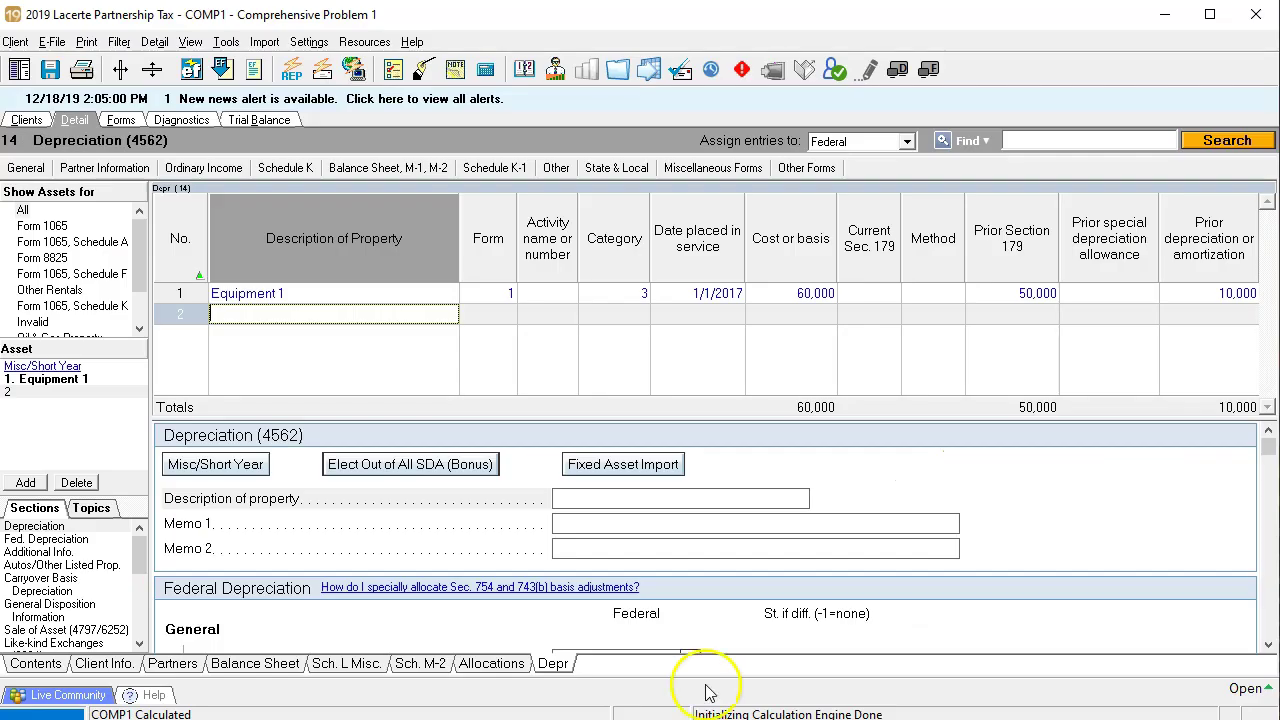
type("Eq")
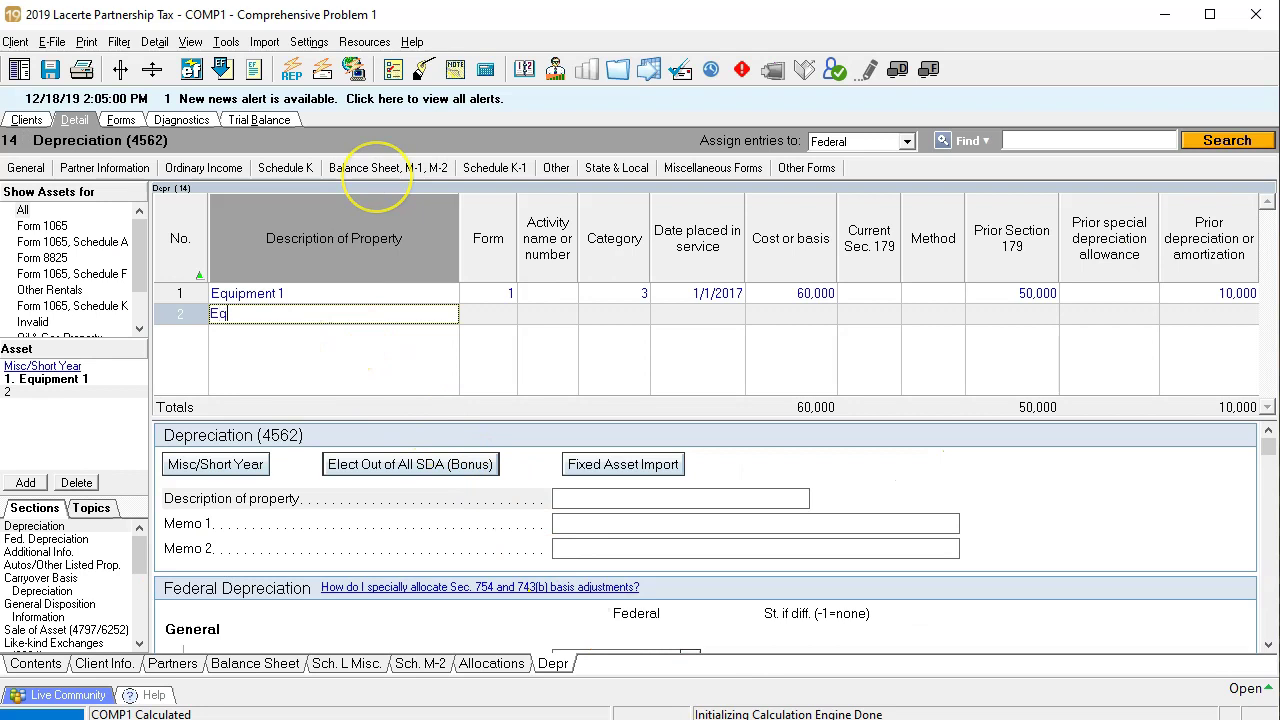
type("uip")
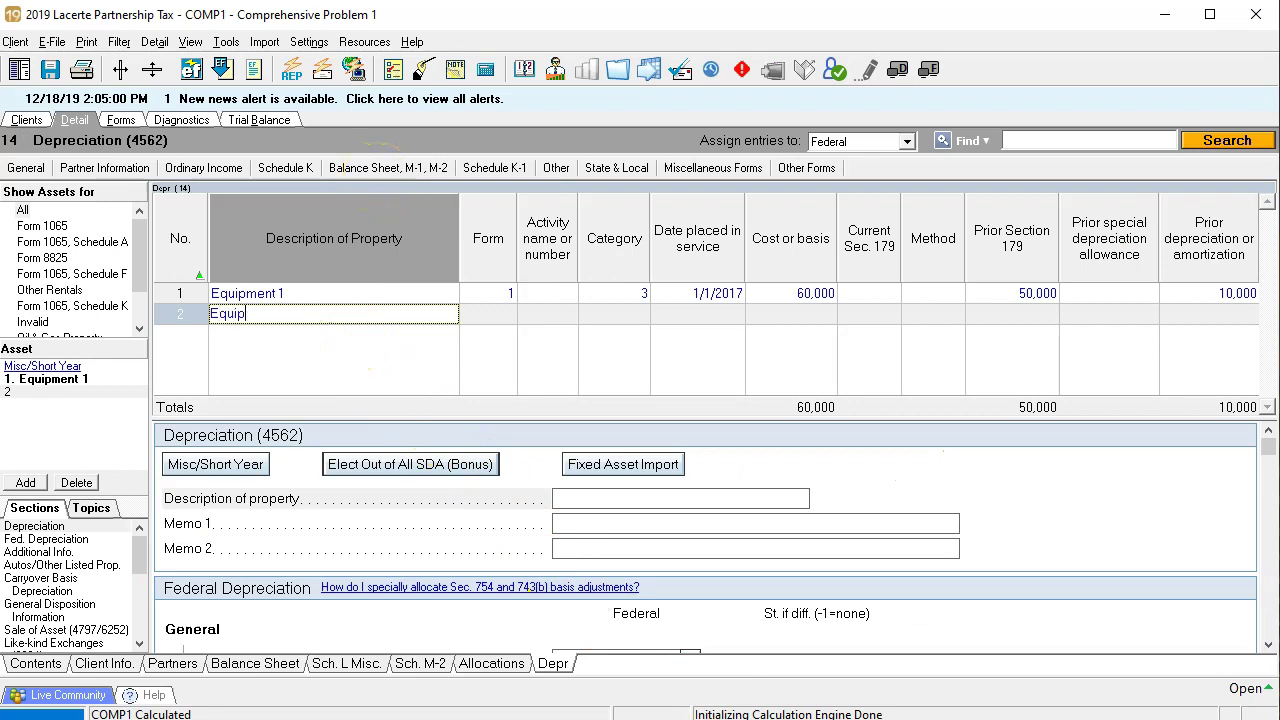
type("ment 3")
key("Tab")
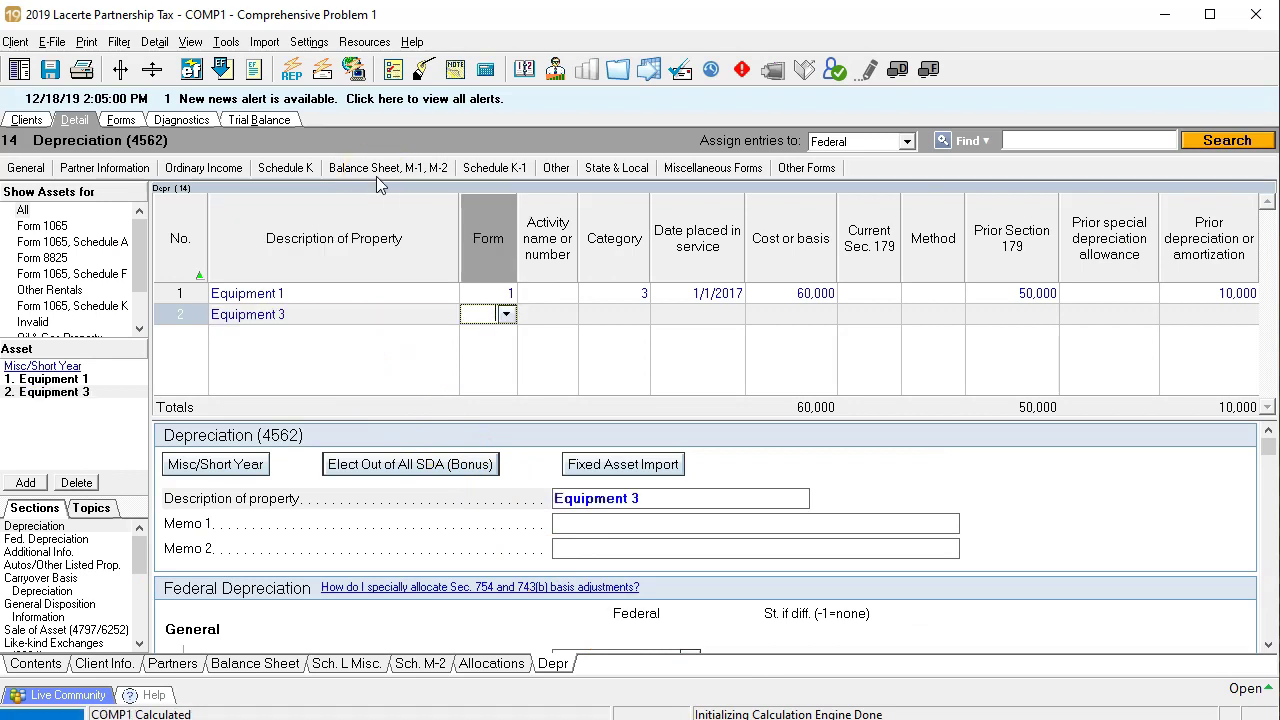
Assign Equipment 3 to form 1 and category 3 = Machinery and Equipment
type("1")
key("Tab")
key("Tab")
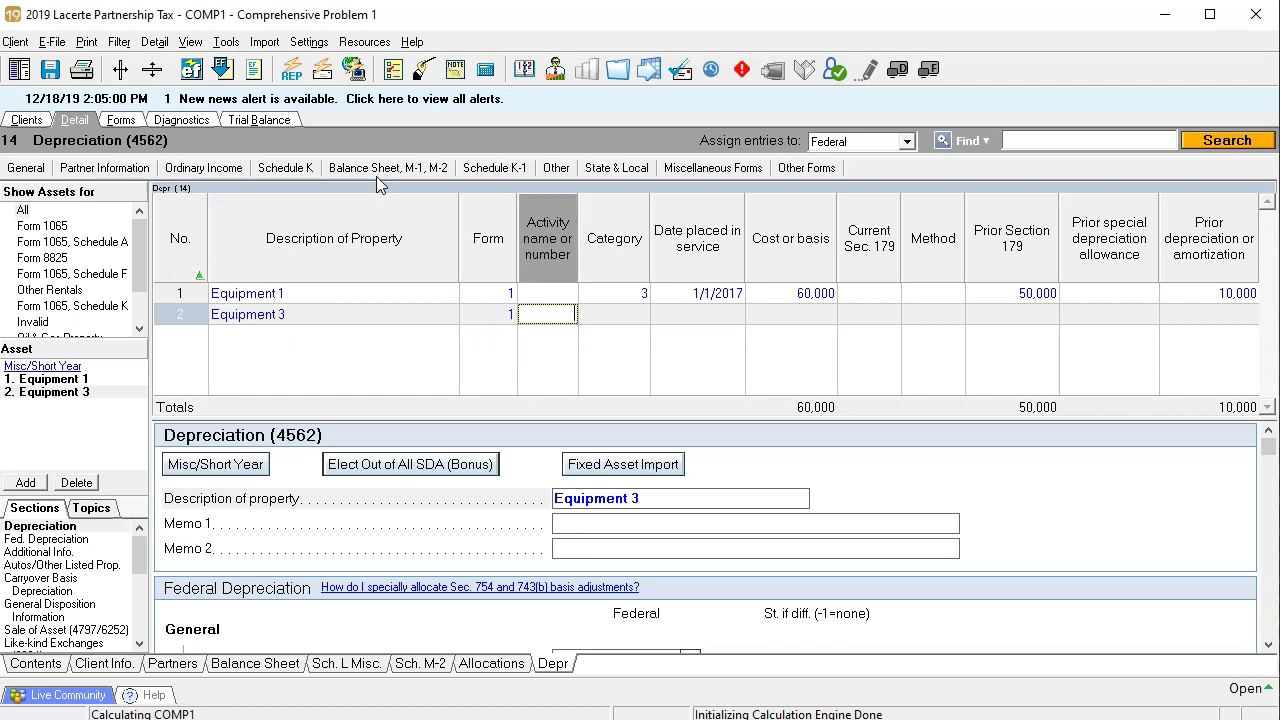
type("3")
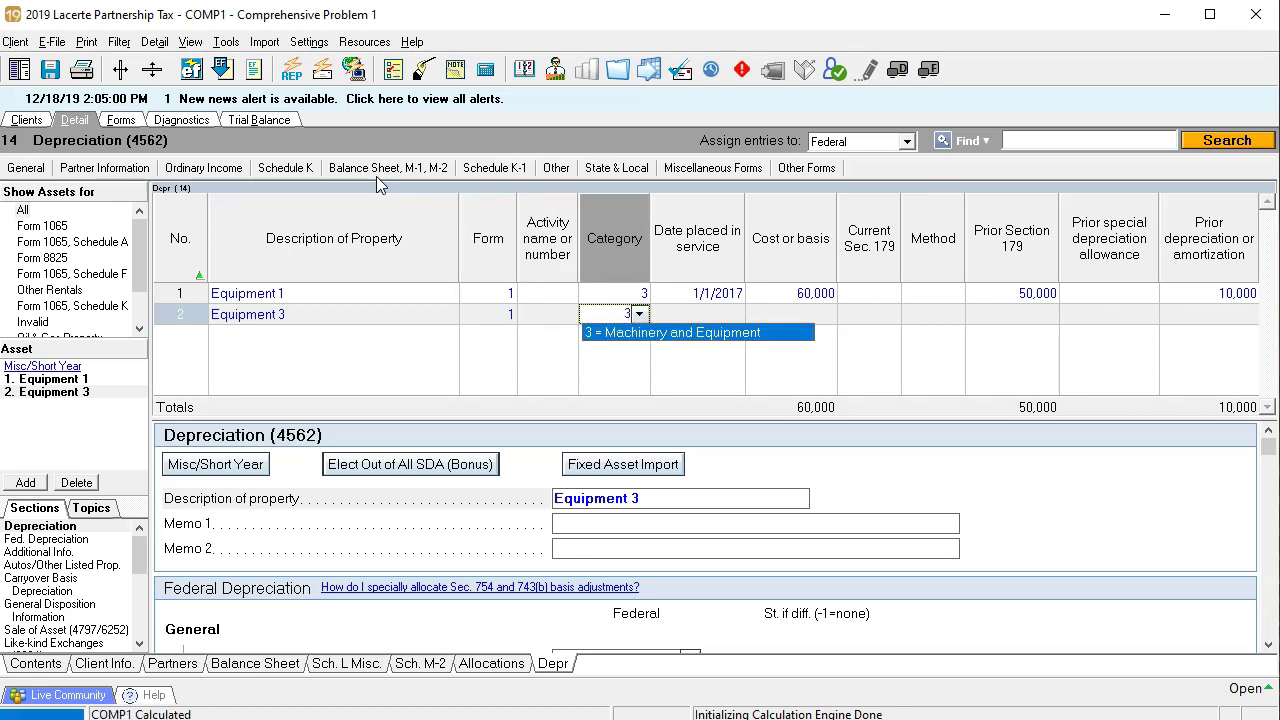
key("Tab")
Set Equipment 3's date placed in service to 1/1/2017 and its cost or basis to 255,000, checking the federal schedule PDF
type("010117")
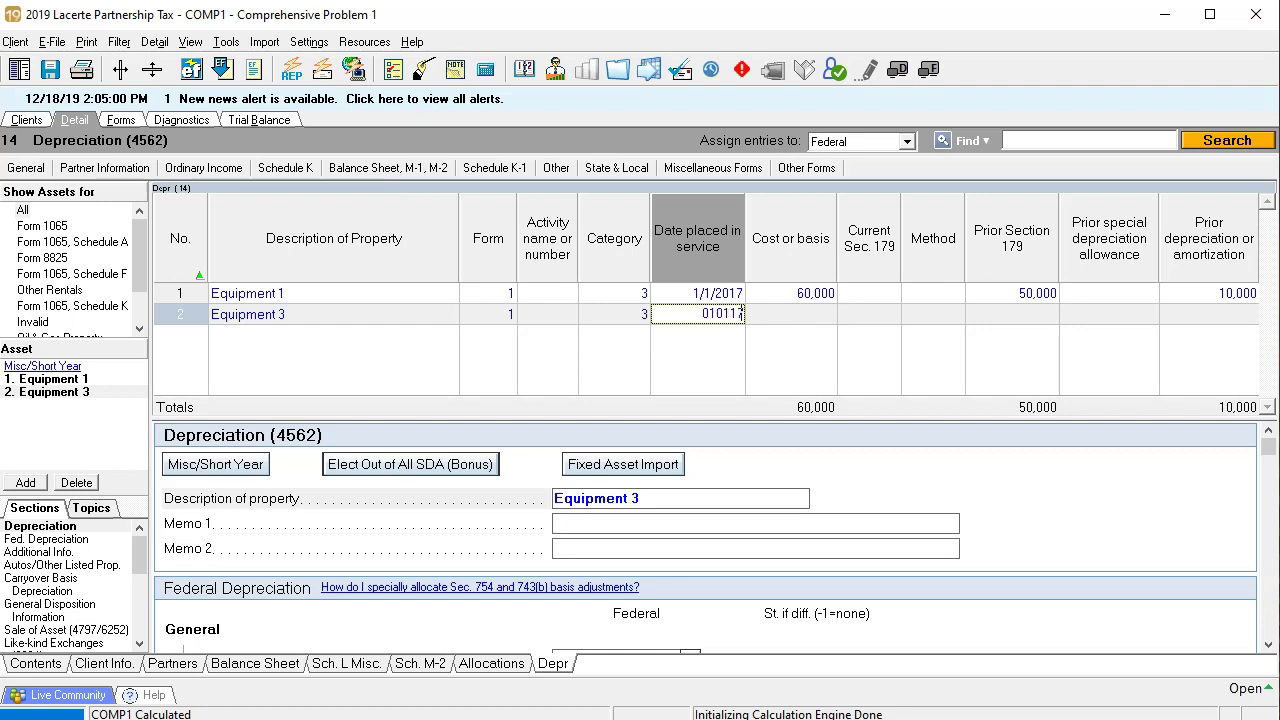
key("Tab")
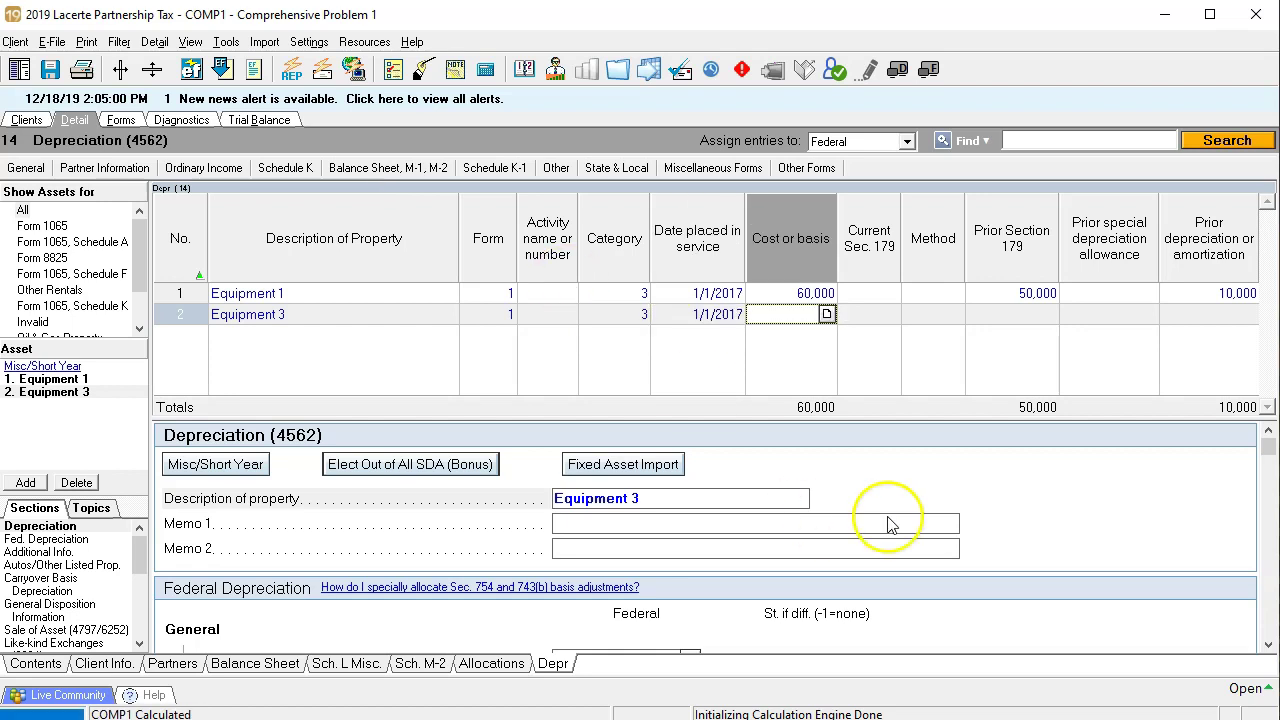
left_click(943, 719)
left_click(1066, 699)
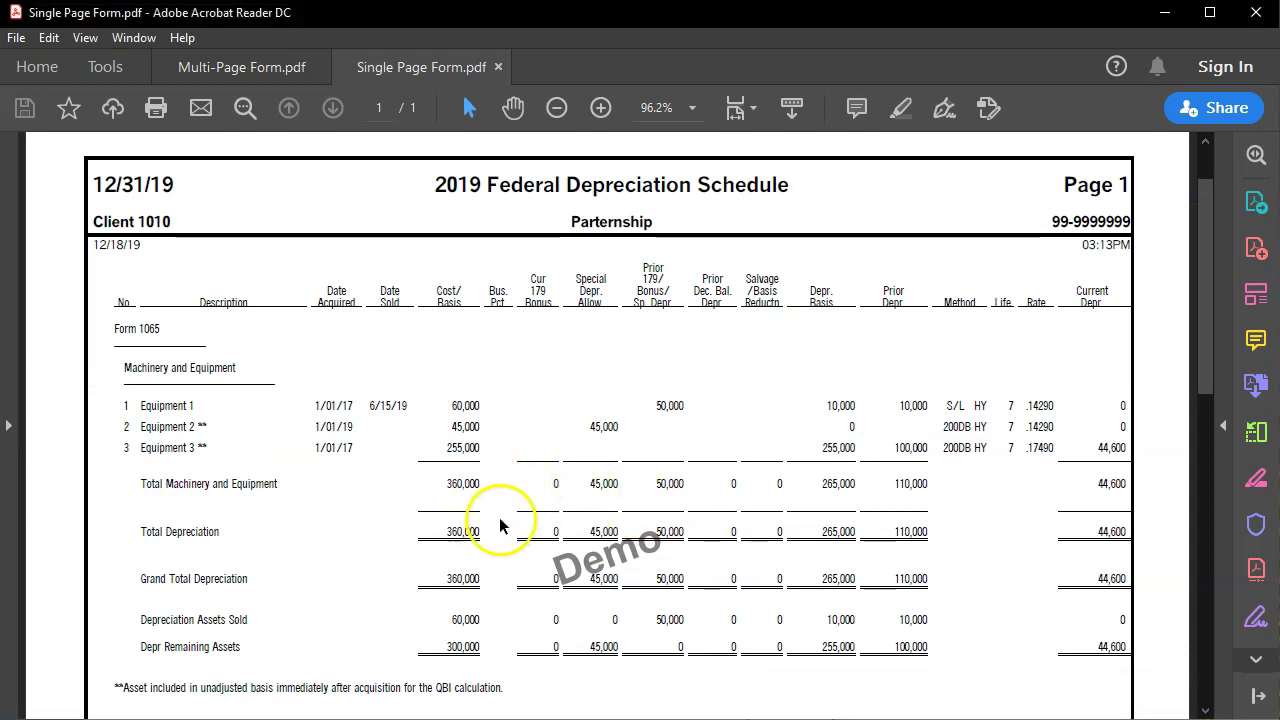
left_click(826, 716)
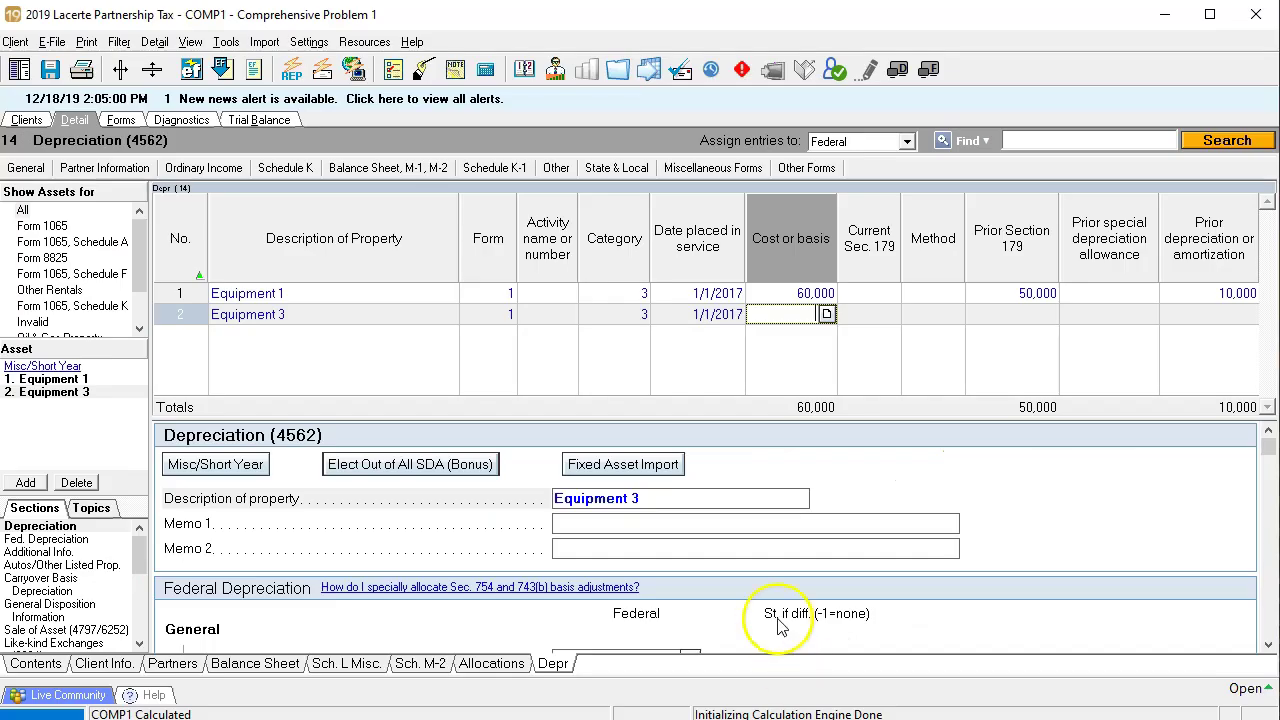
type("255000")
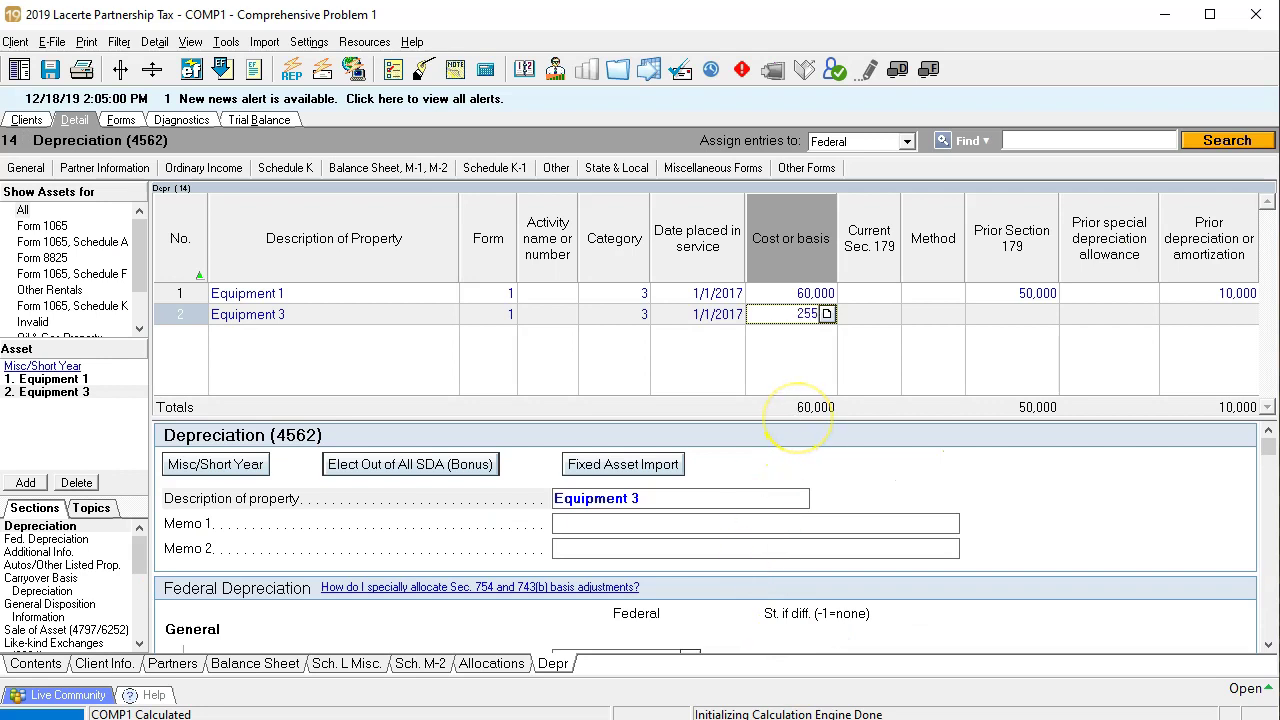
key("Tab")
key("Tab")
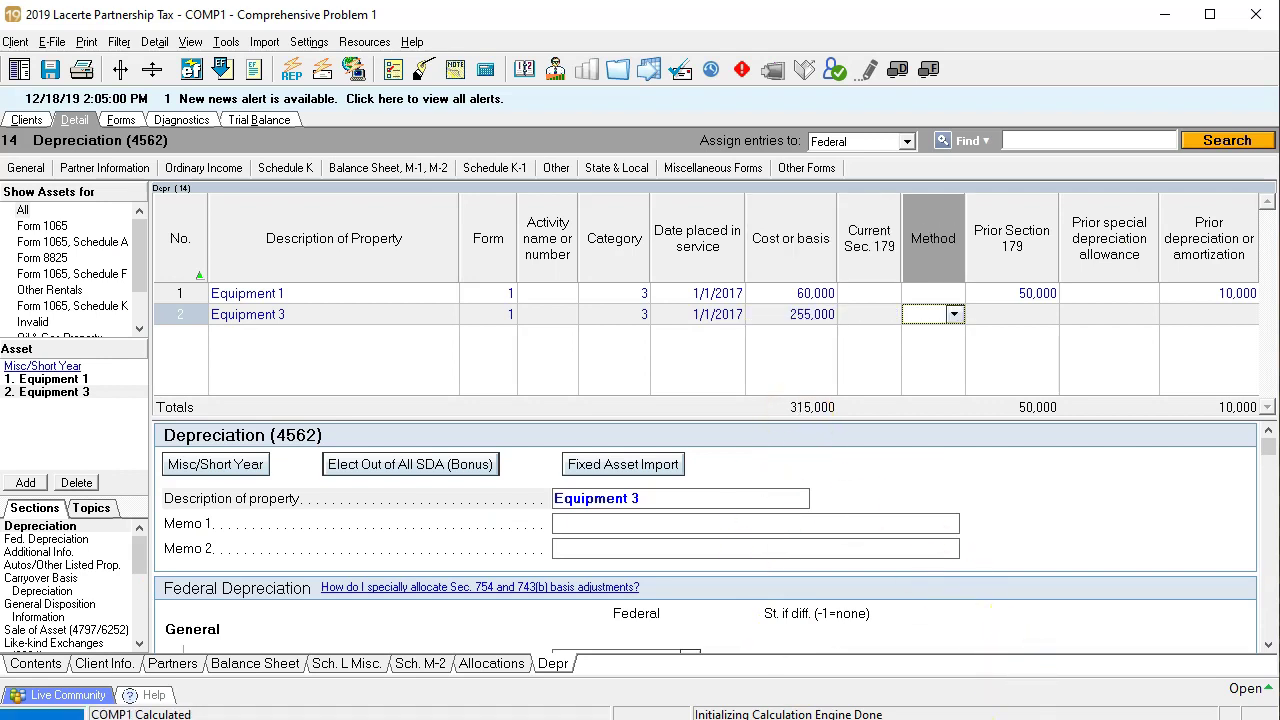
Check Equipment 3 in the federal schedule PDF and set its prior depreciation or amortization to 100,000
mouse_move(972, 716)
left_click(1060, 698)
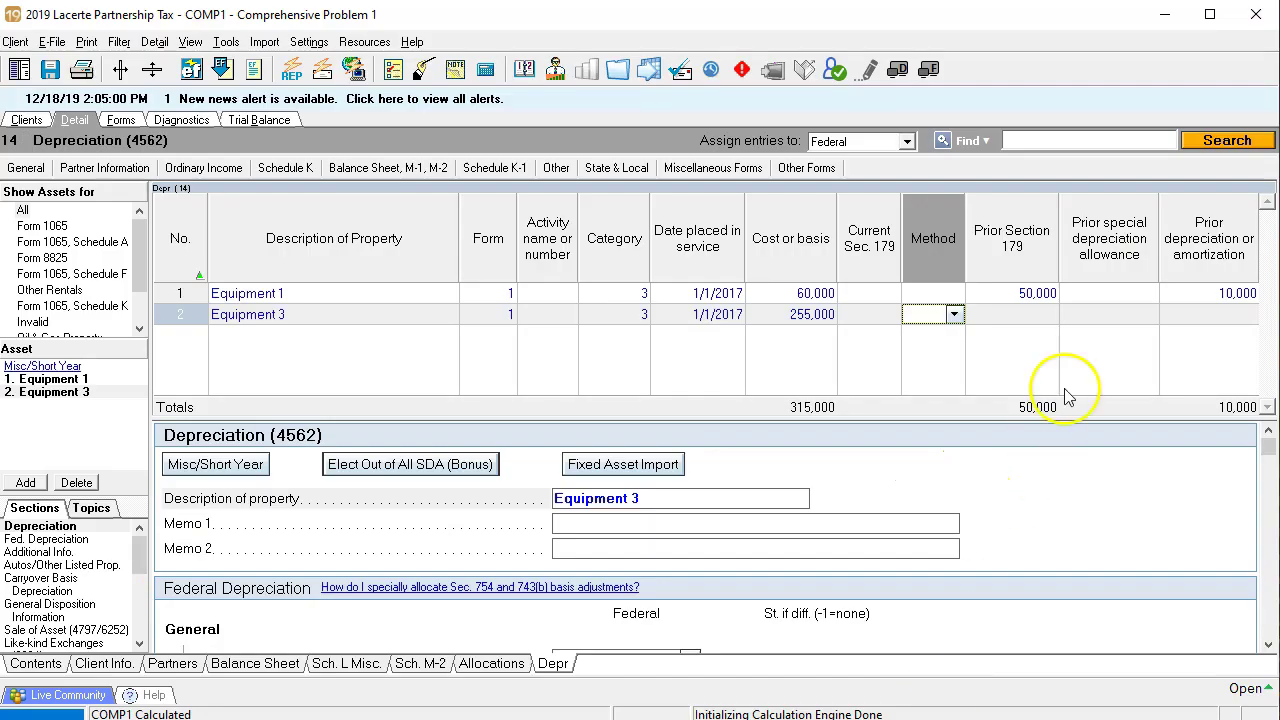
key("Tab")
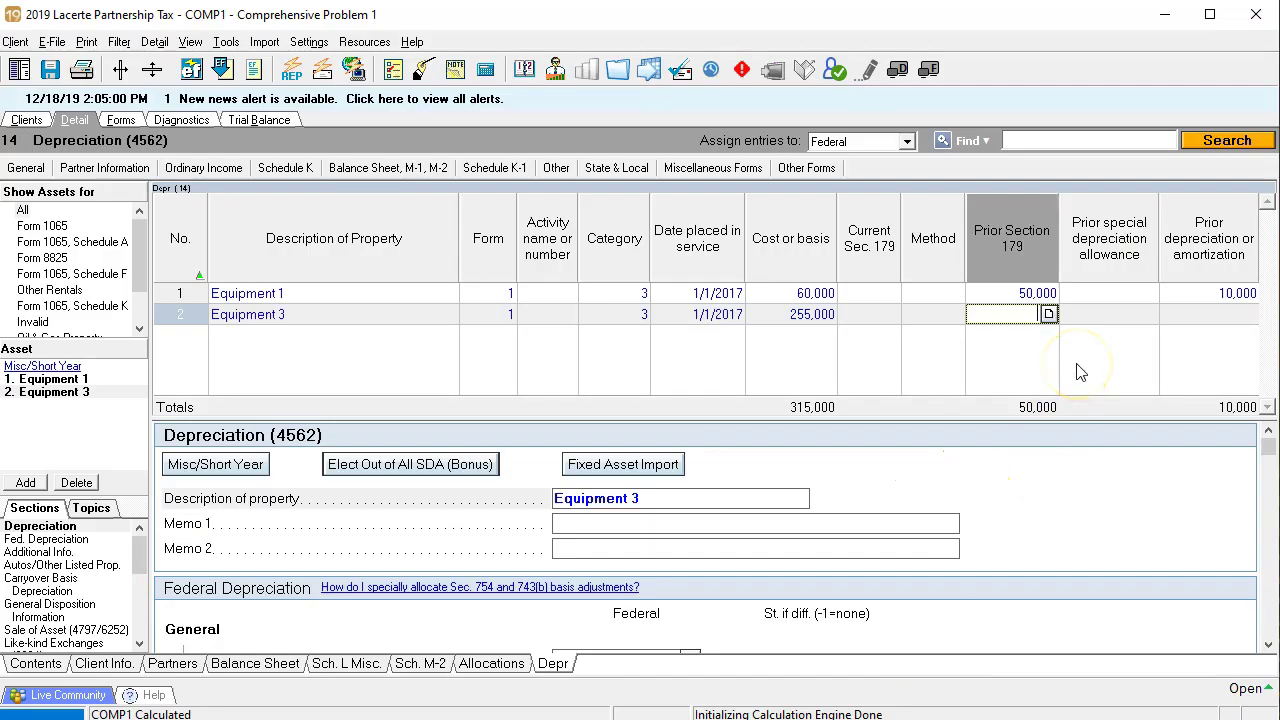
key("Tab")
key("Tab")
type("100,")
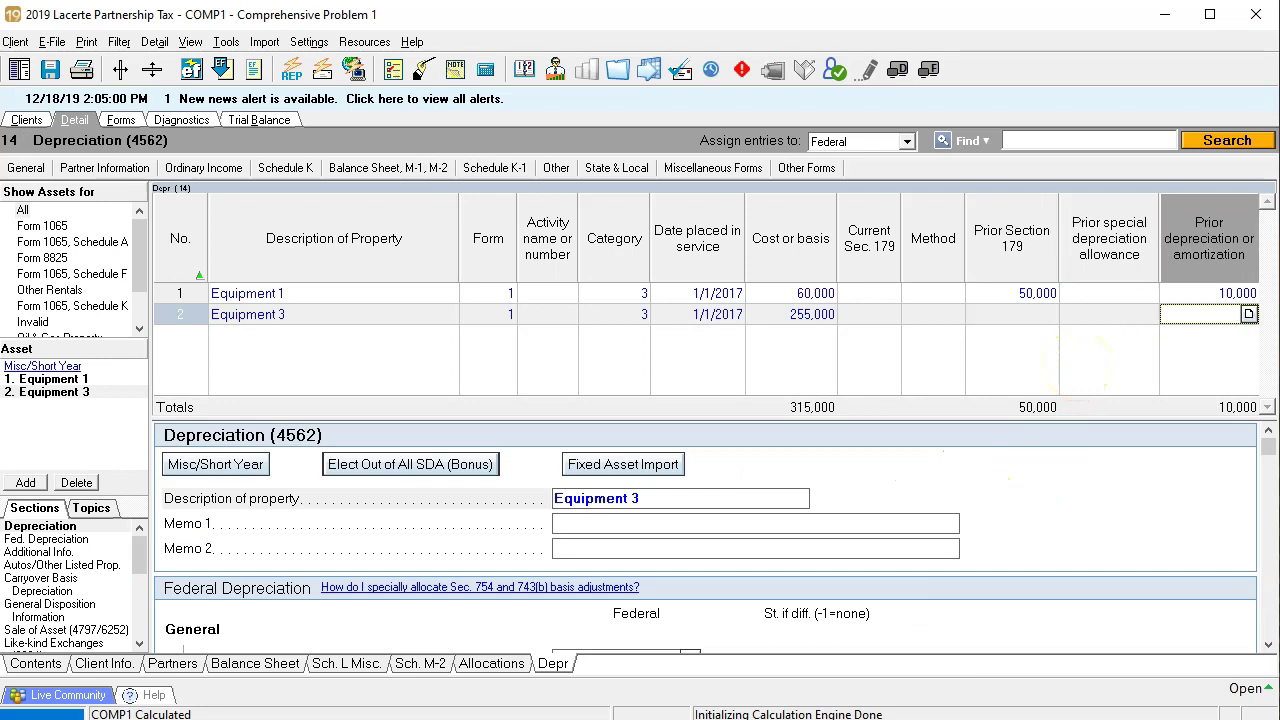
type("0000")
key("Tab")
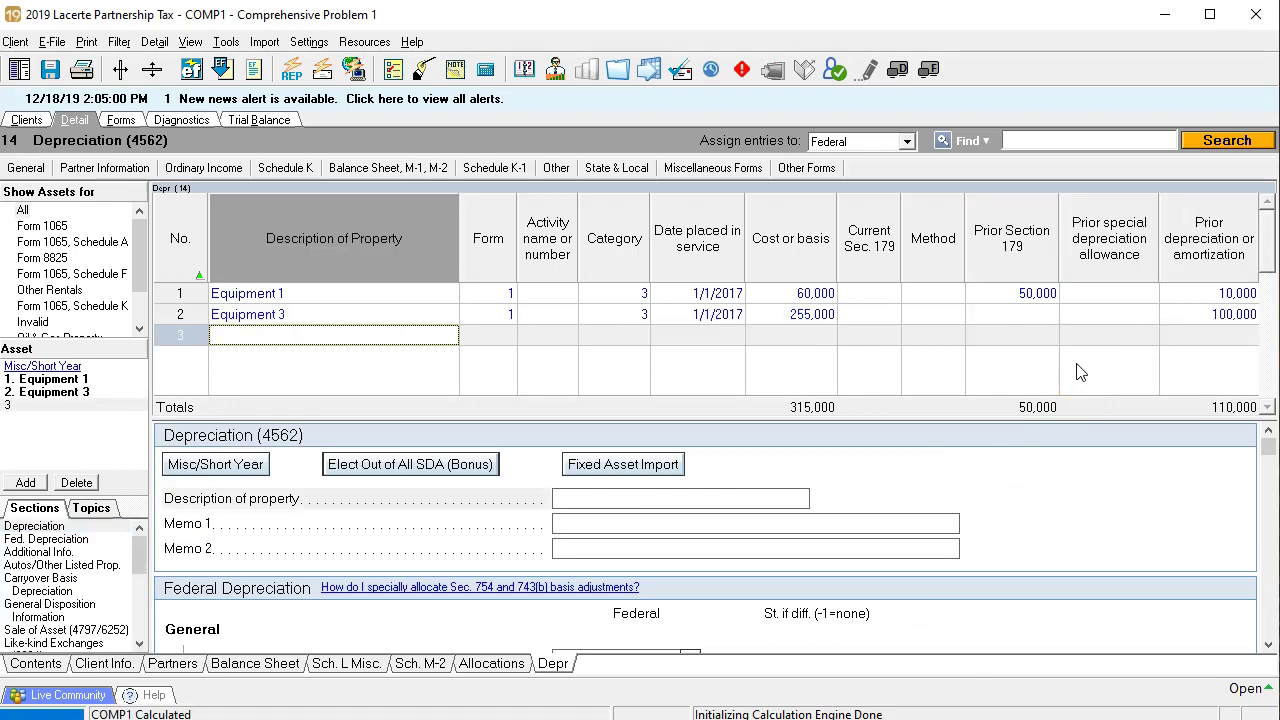
Review the generated 2019 federal depreciation schedule in its Regular Summary and Regular versions, including the method, life and current depreciation columns
left_click(121, 121)
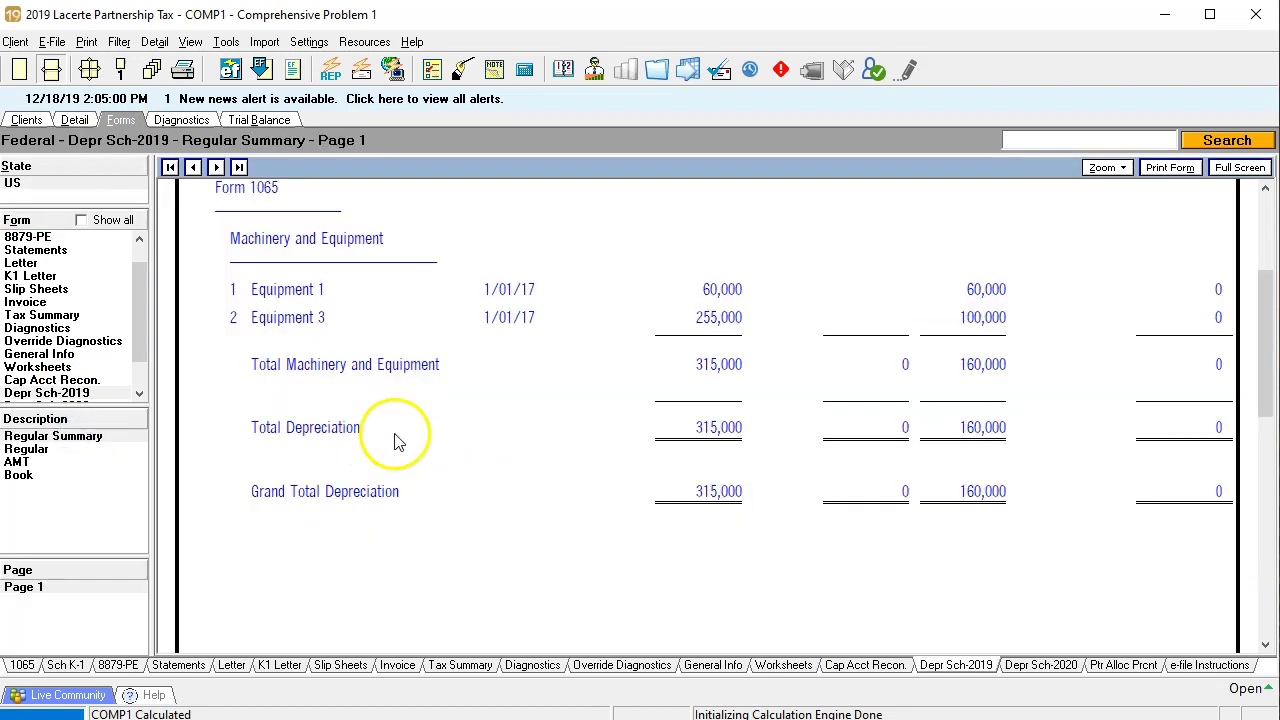
scroll(568, 456, "up", 2)
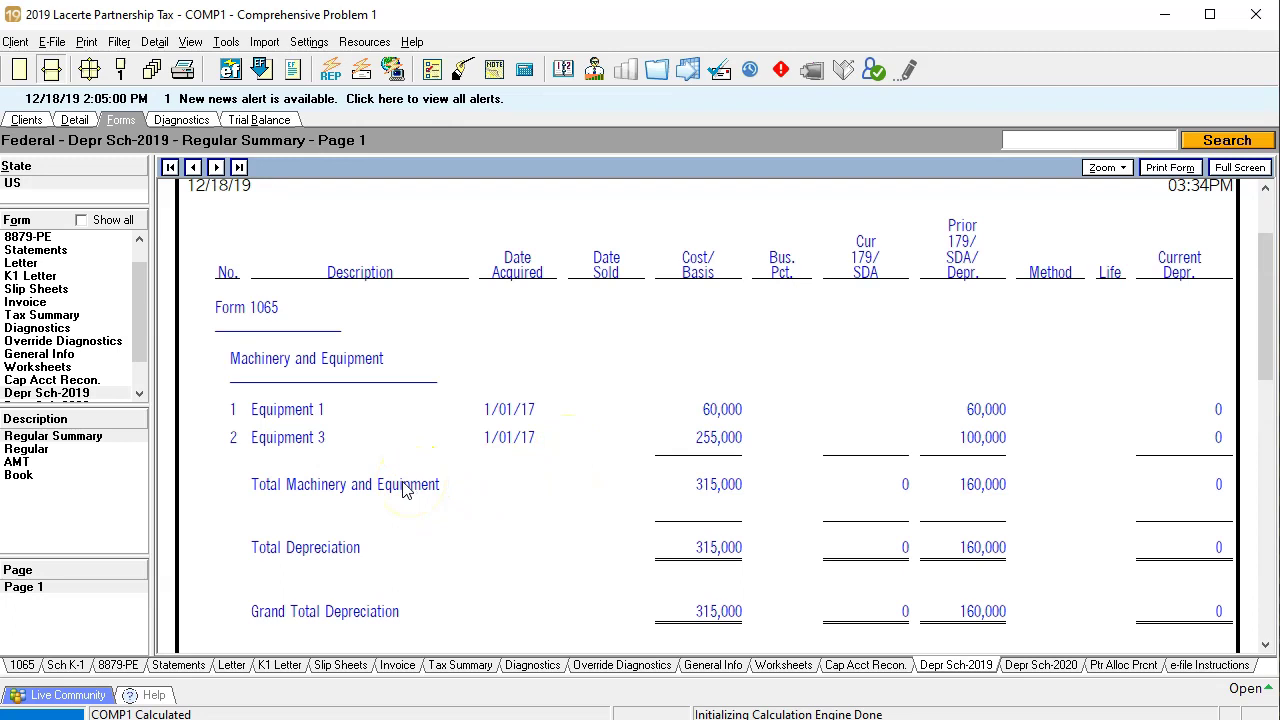
left_click(76, 450)
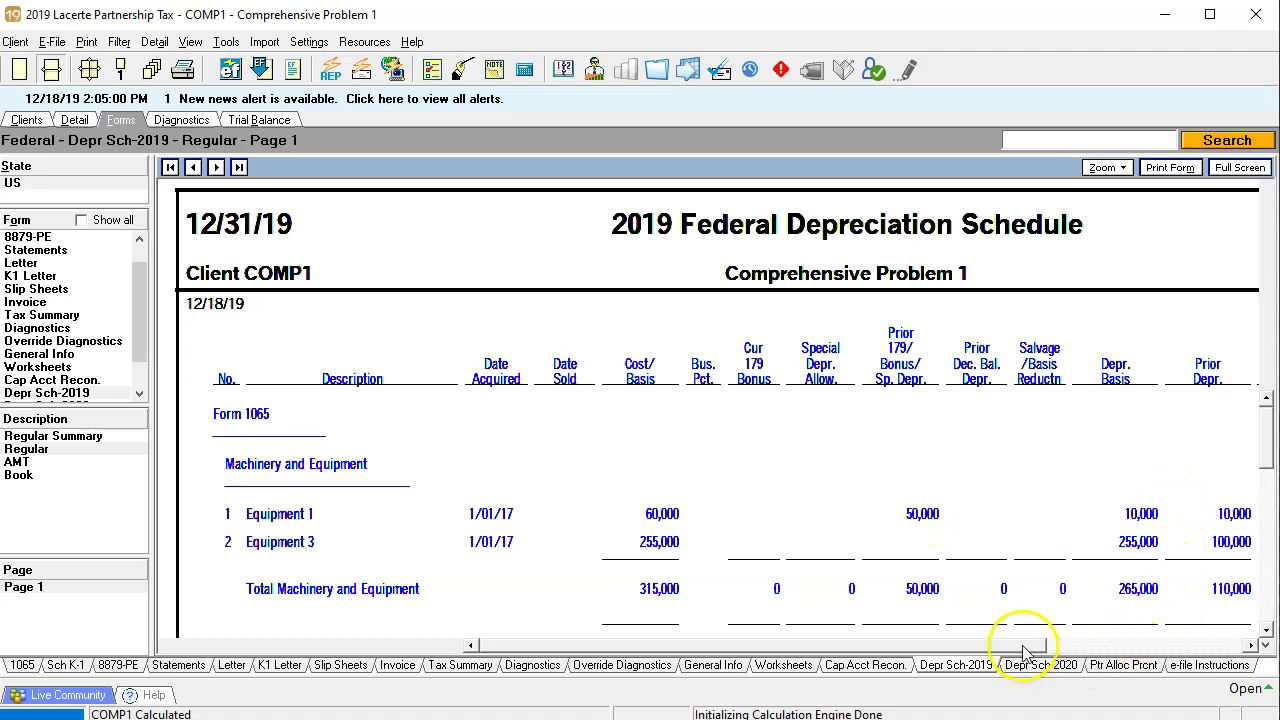
left_click(1060, 646)
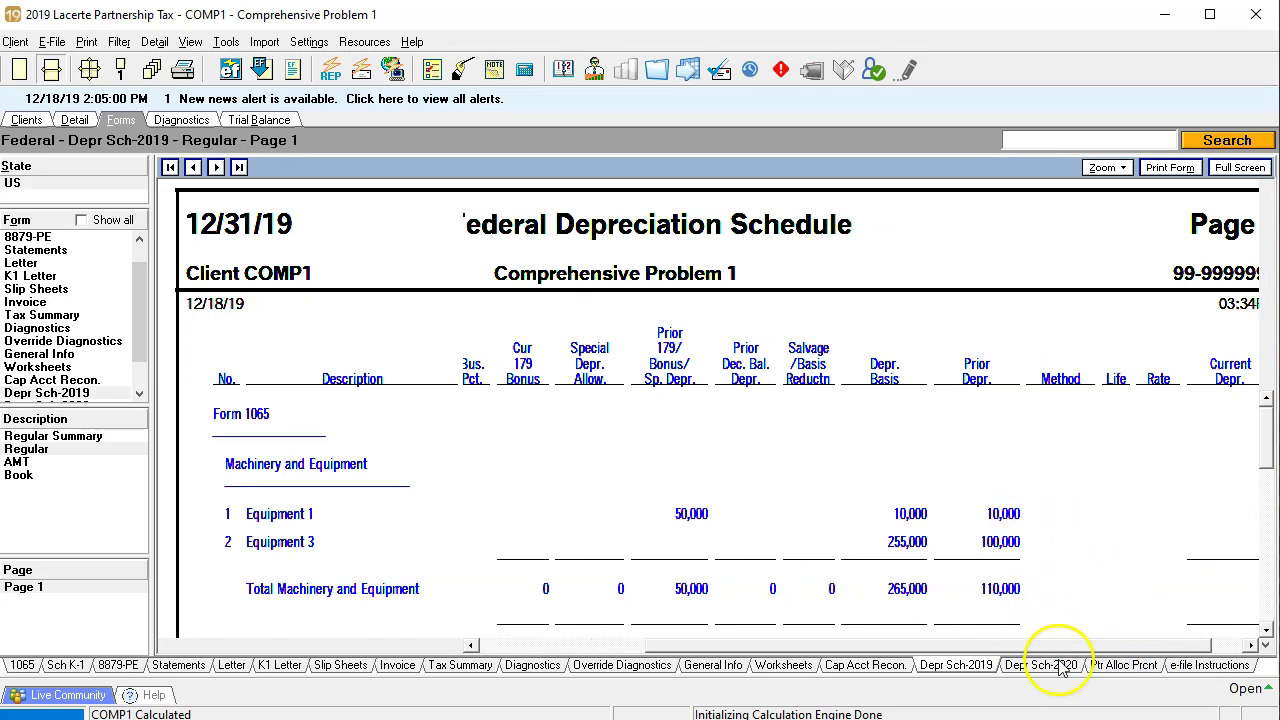
left_click_drag(1057, 648, 1128, 648)
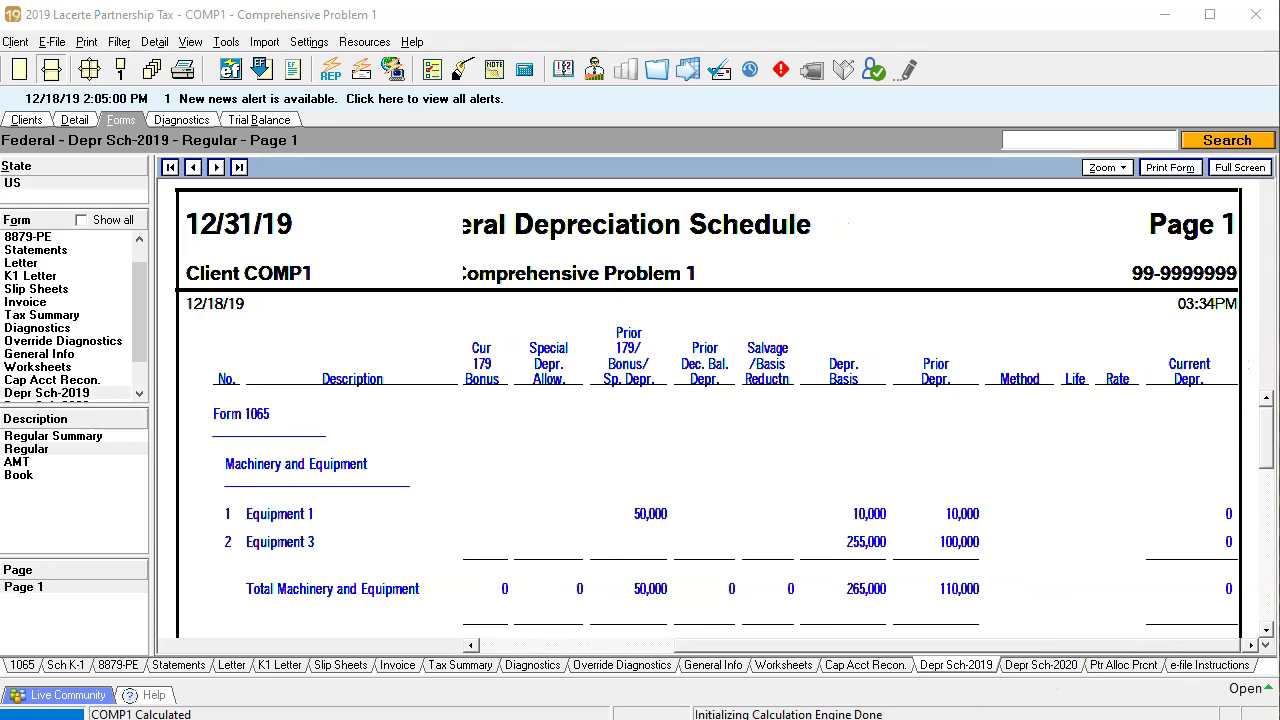
Compare the equipment entries with the Federal Depreciation Schedule PDF and the 2019 Book Depreciation Schedule PDF
mouse_move(978, 719)
left_click(1070, 699)
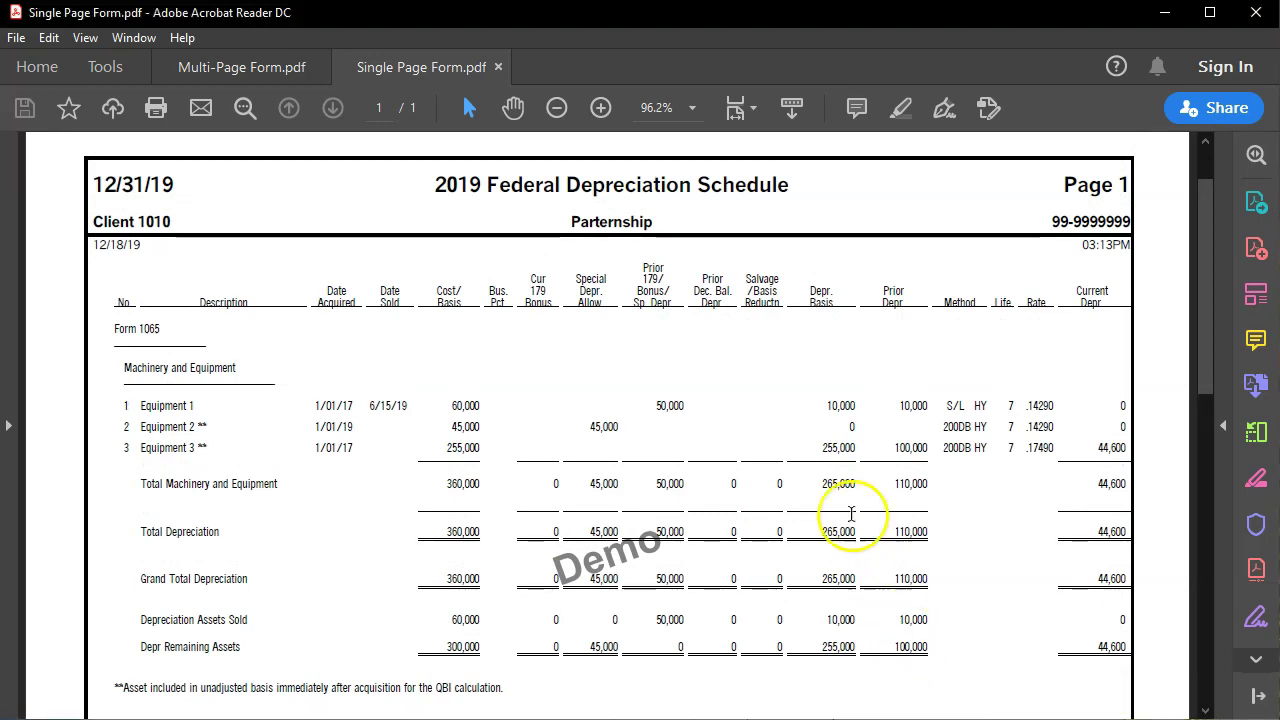
left_click_drag(373, 426, 334, 425)
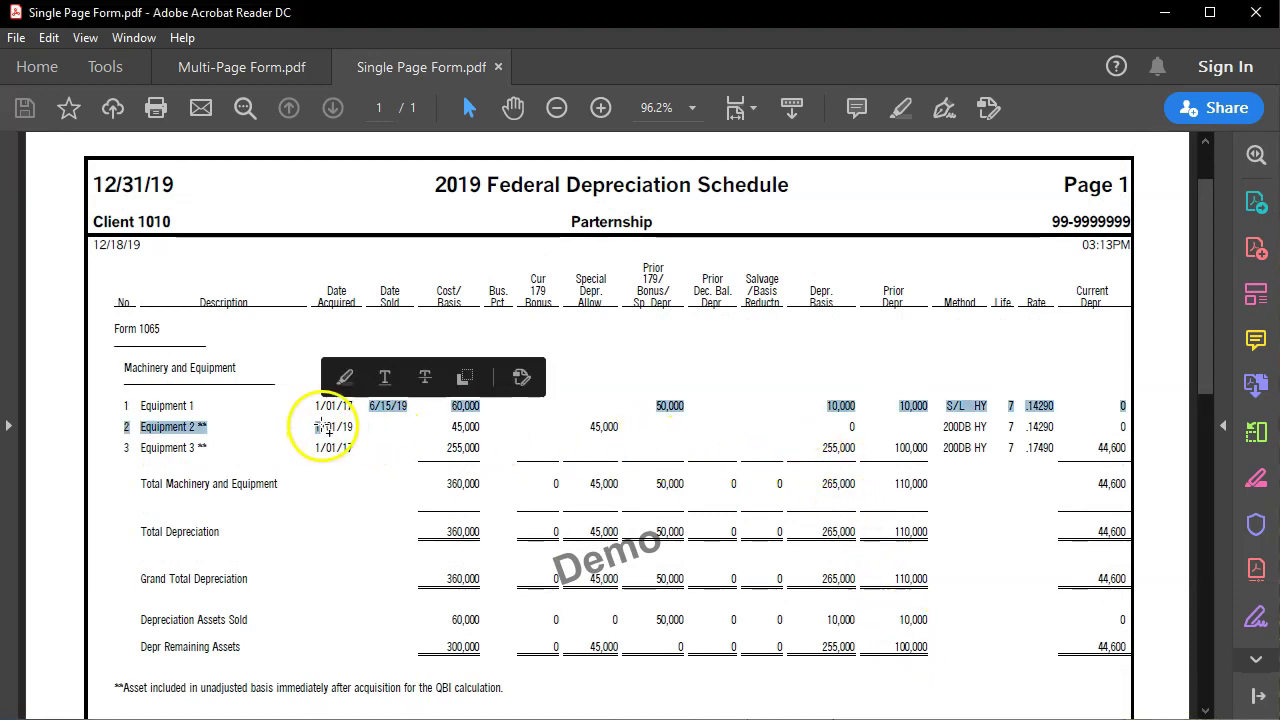
left_click(345, 444)
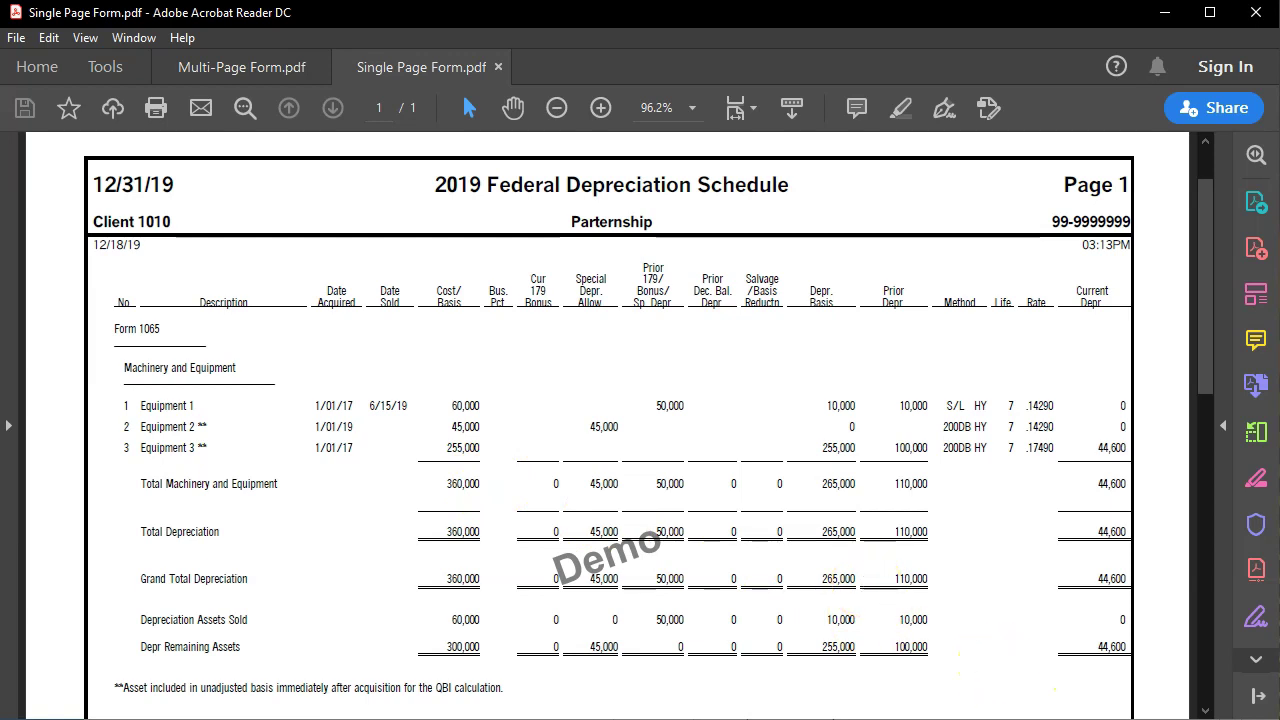
left_click(250, 68)
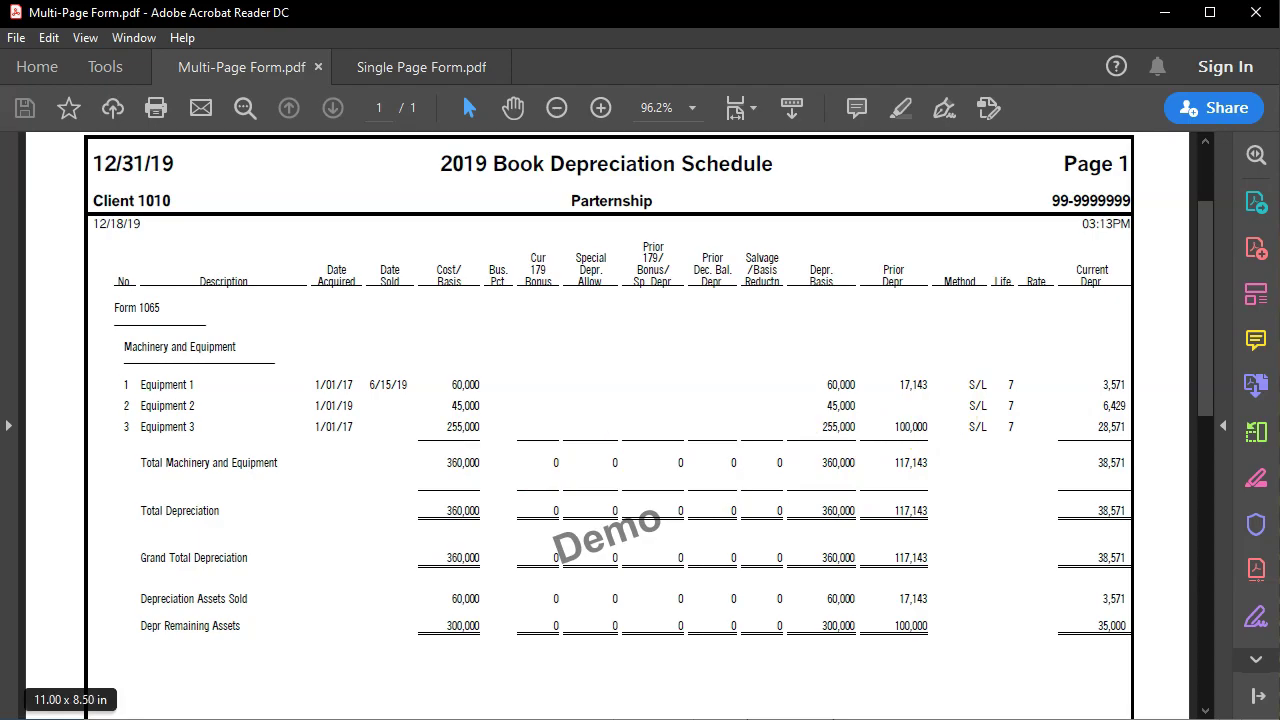
Switch back to Lacerte and view the 2019 federal depreciation schedule in its Regular Summary and Regular versions
key("alt+Tab")
left_click(75, 437)
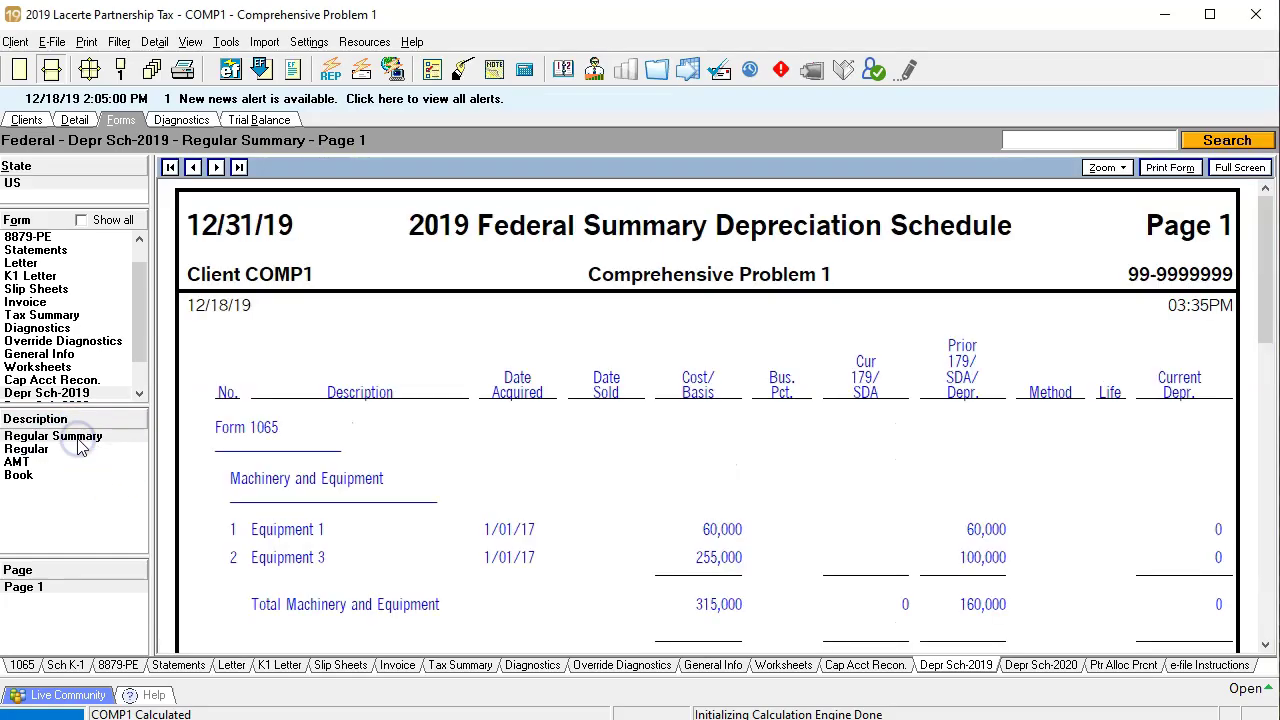
left_click(60, 450)
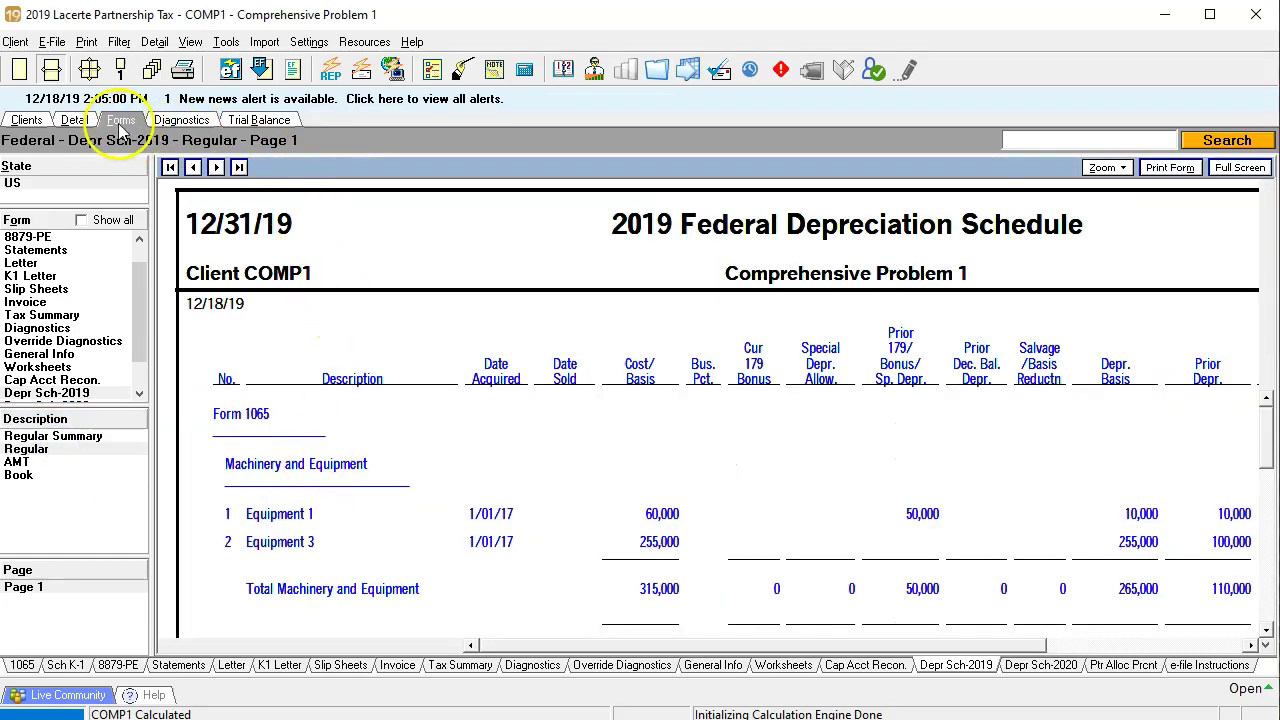
Set Equipment 1's federal depreciation method to 58=MACRS 7-year SL in the Depreciation (4562) asset grid
left_click(78, 120)
left_click(243, 371)
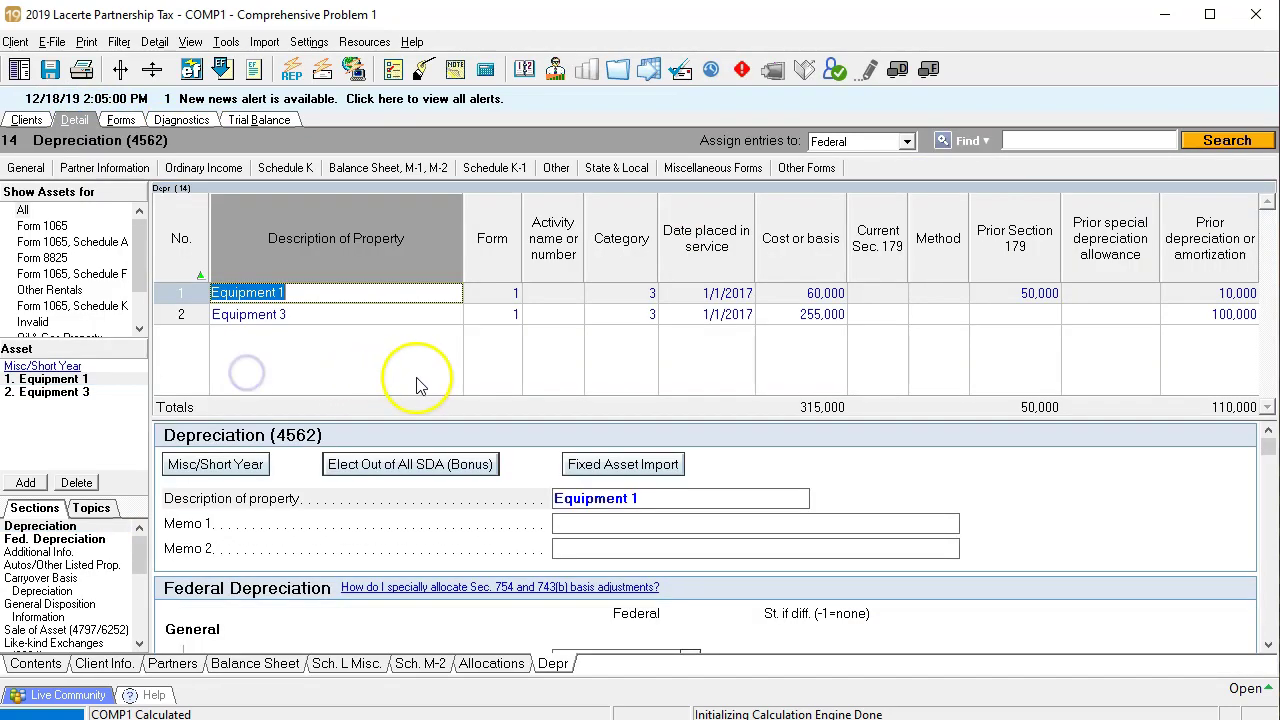
left_click(876, 294)
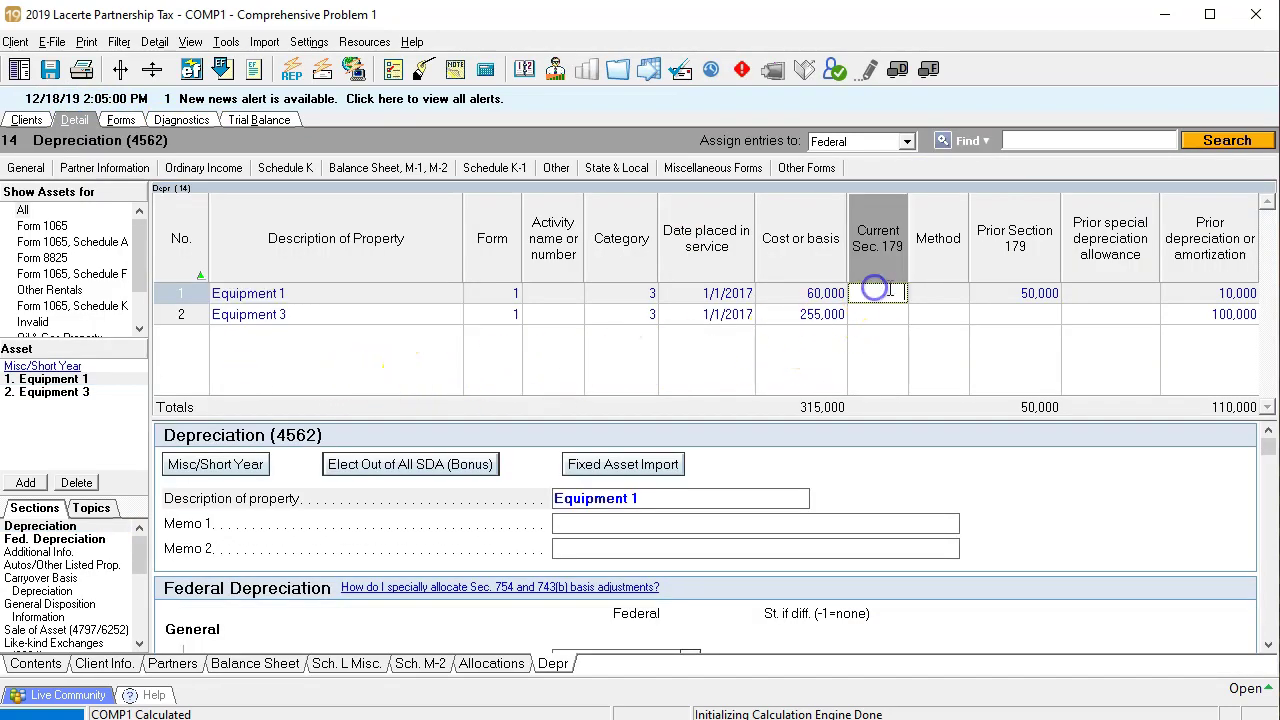
left_click(923, 292)
left_click(958, 293)
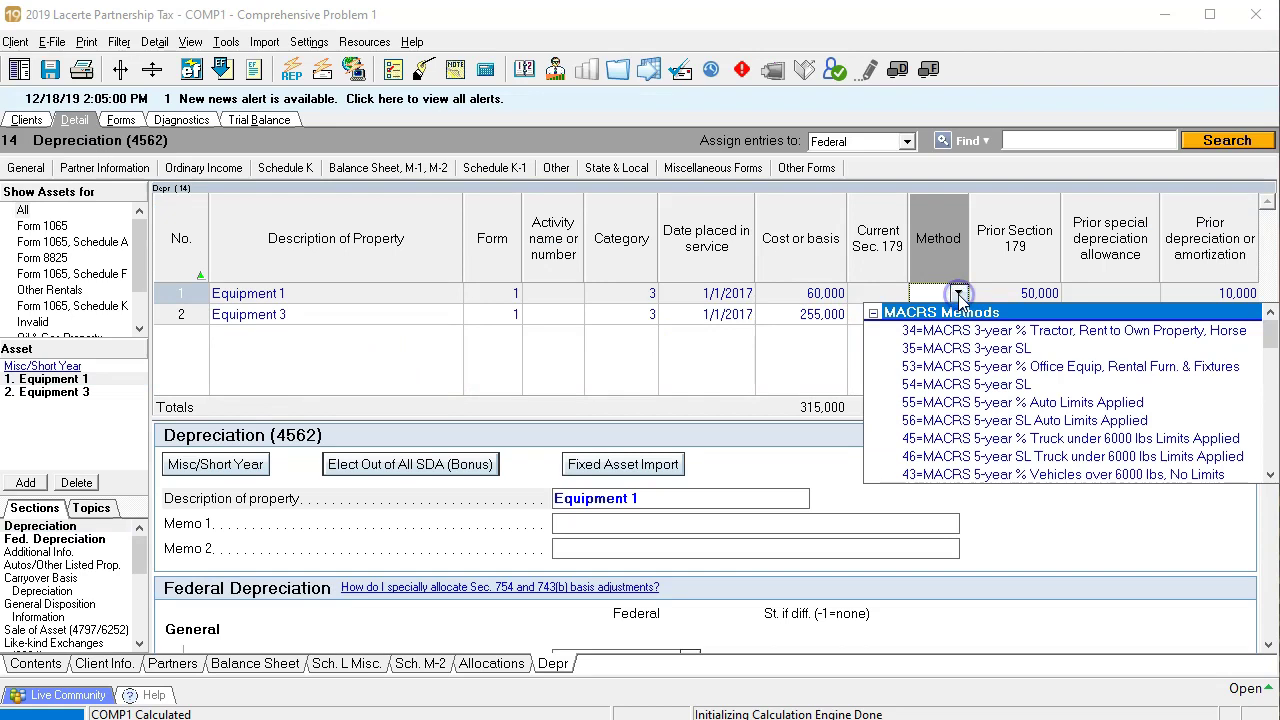
scroll(1104, 448, "down", 1)
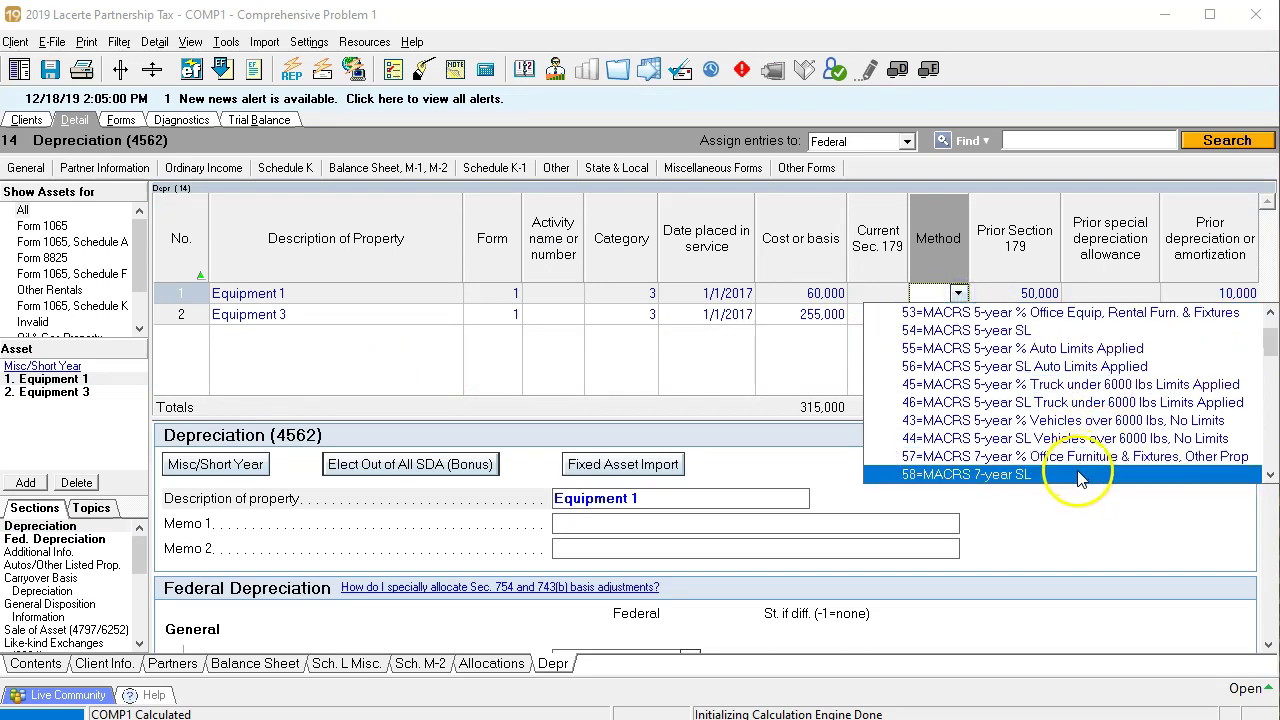
left_click(1080, 474)
Set Equipment 3's federal depreciation method to 57=MACRS 7-year % Office Furniture & Fixtures, Other Prop
left_click(943, 316)
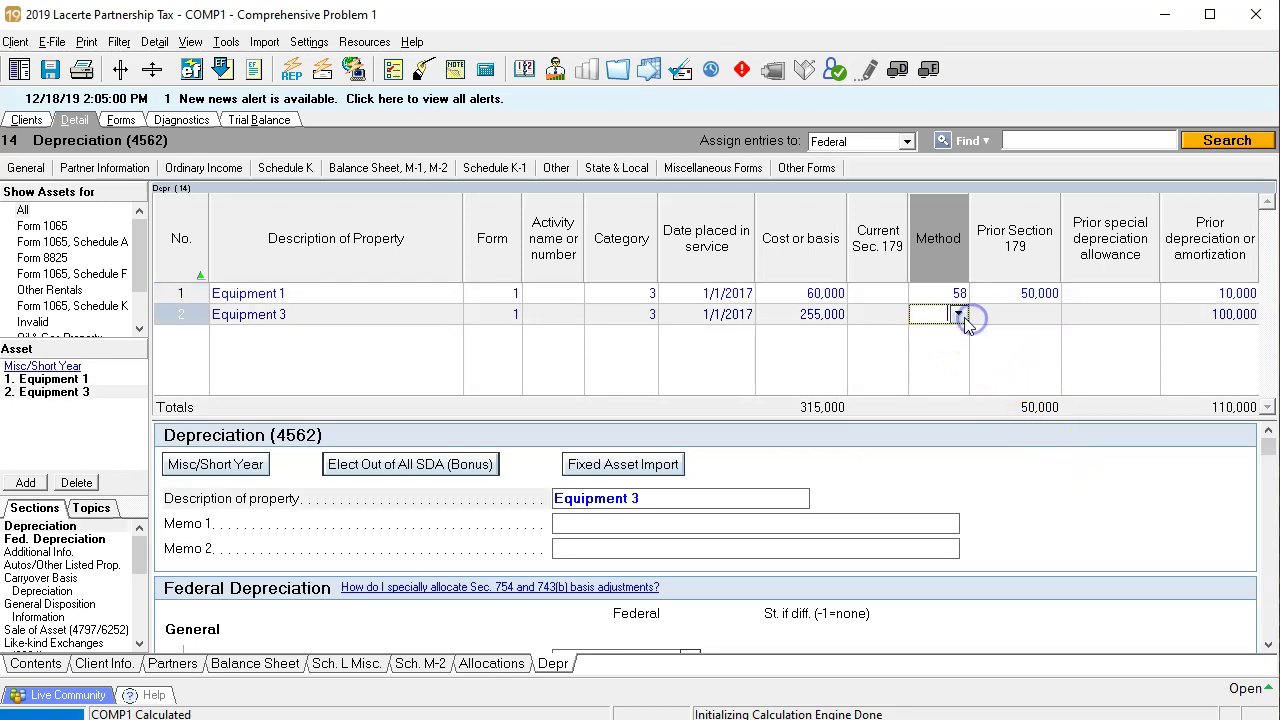
left_click(958, 315)
scroll(1040, 435, "down", 1)
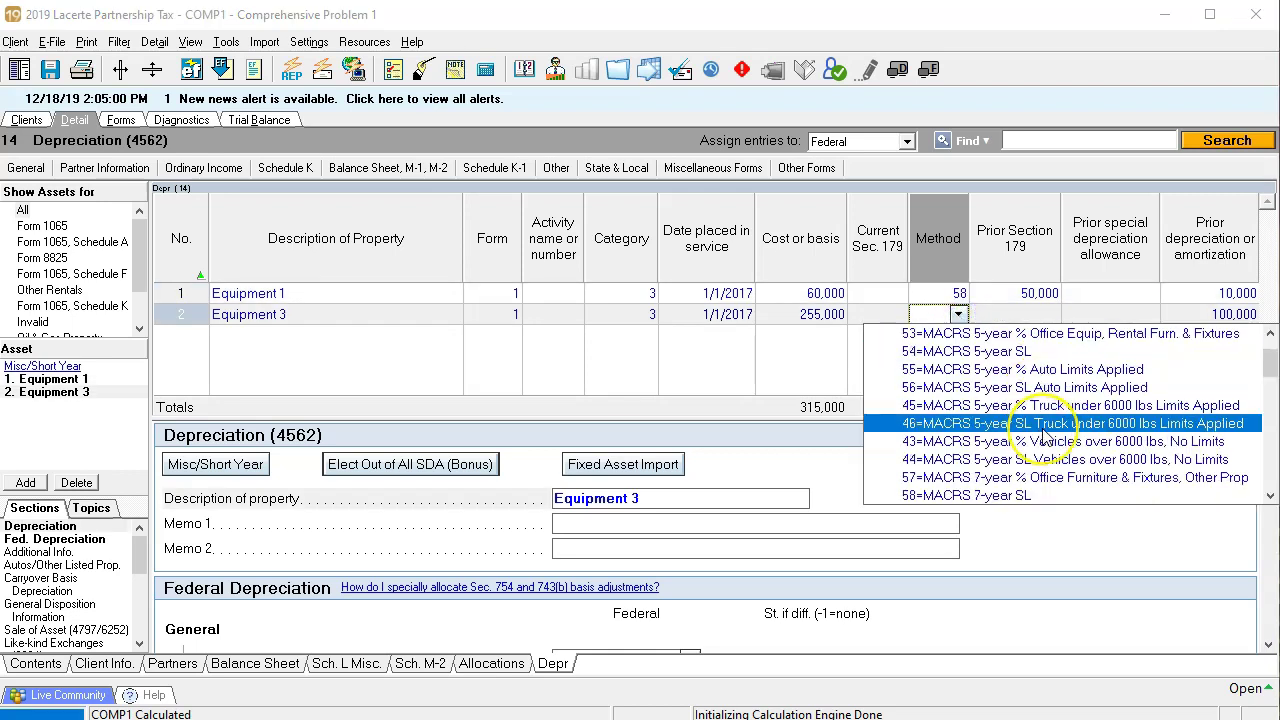
scroll(1045, 435, "down", 1)
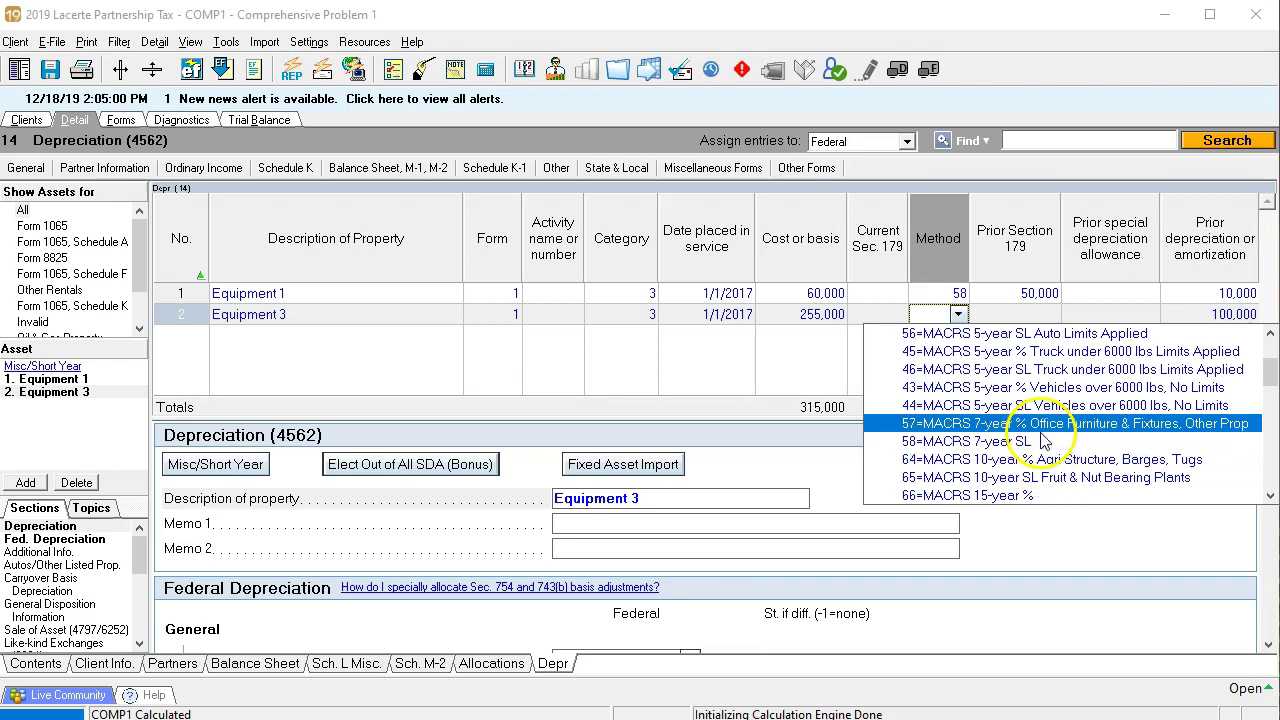
left_click(1058, 428)
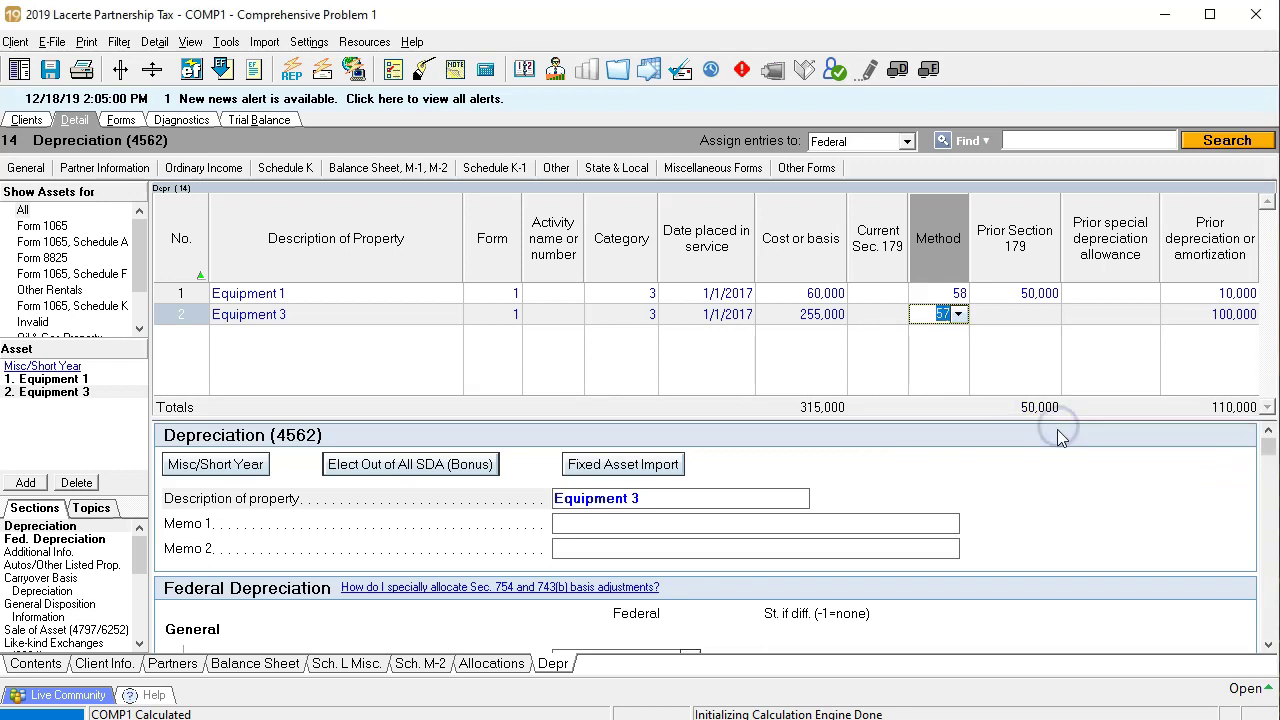
left_click(1020, 314)
Review the method, life, rate and current depreciation columns in the Regular version of the 2019 Federal Depreciation Schedule
left_click(120, 119)
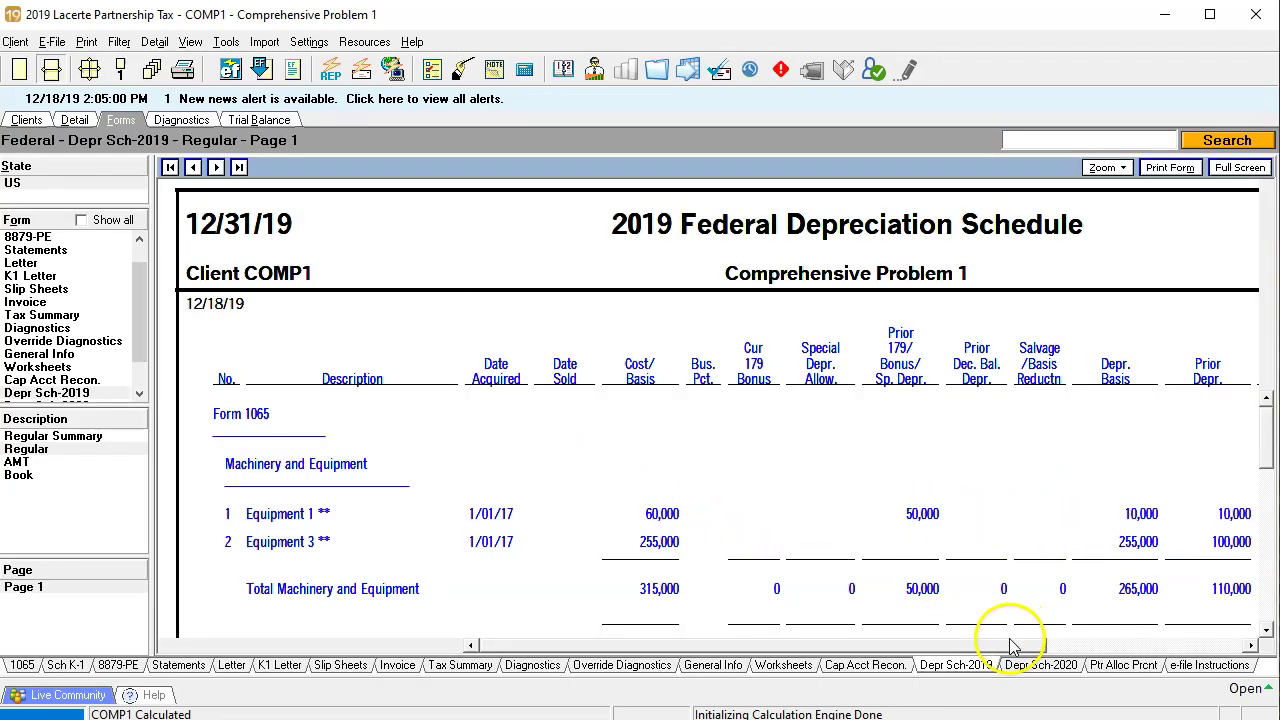
left_click_drag(1010, 646, 1270, 647)
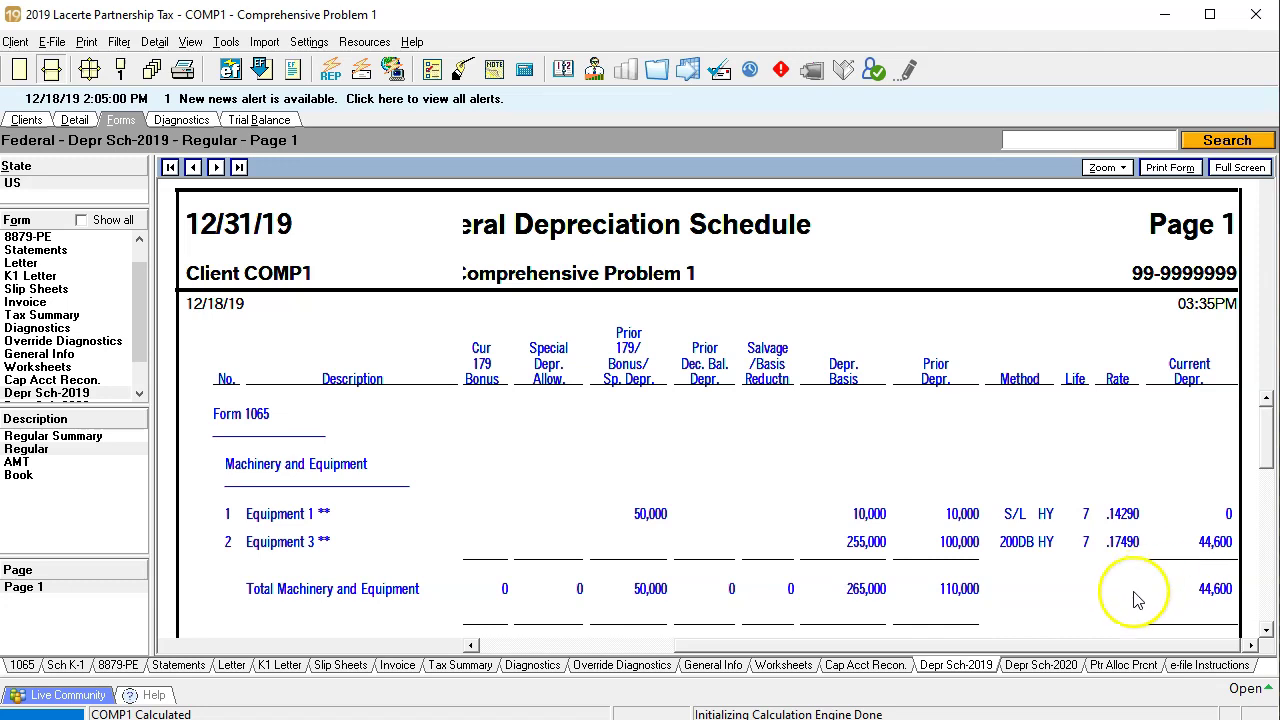
left_click_drag(1095, 645, 829, 665)
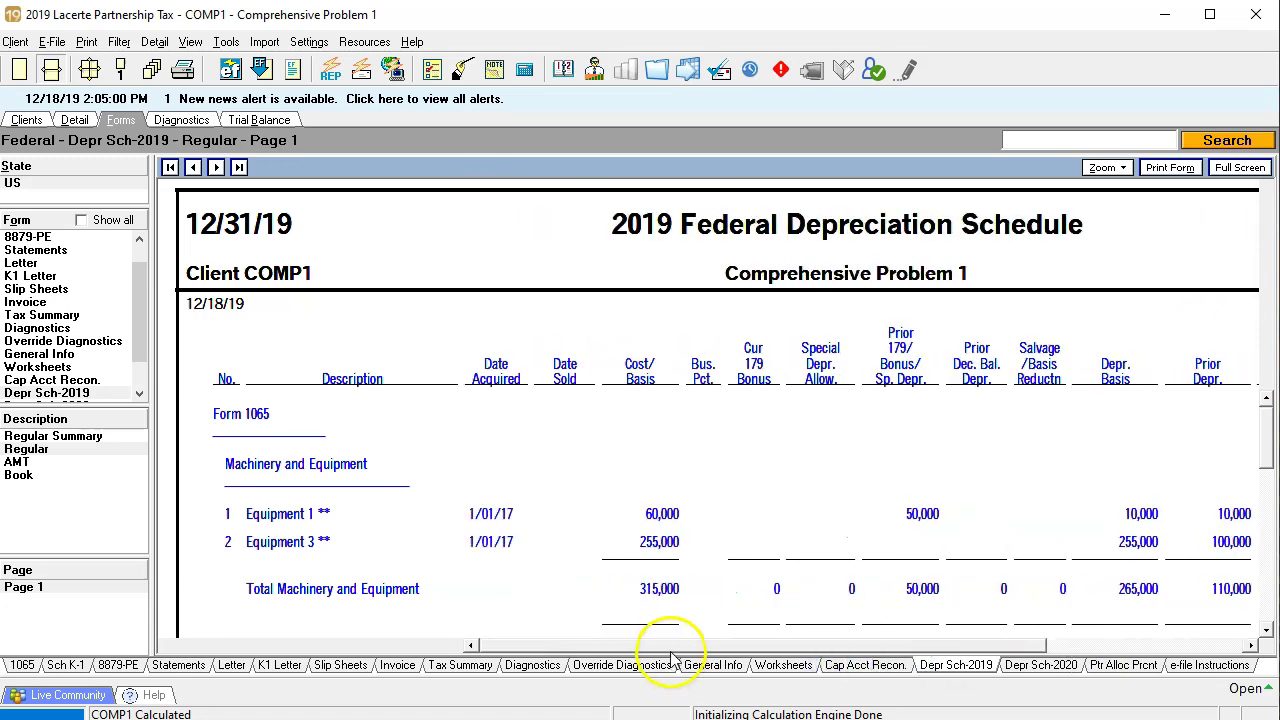
double_click(638, 560)
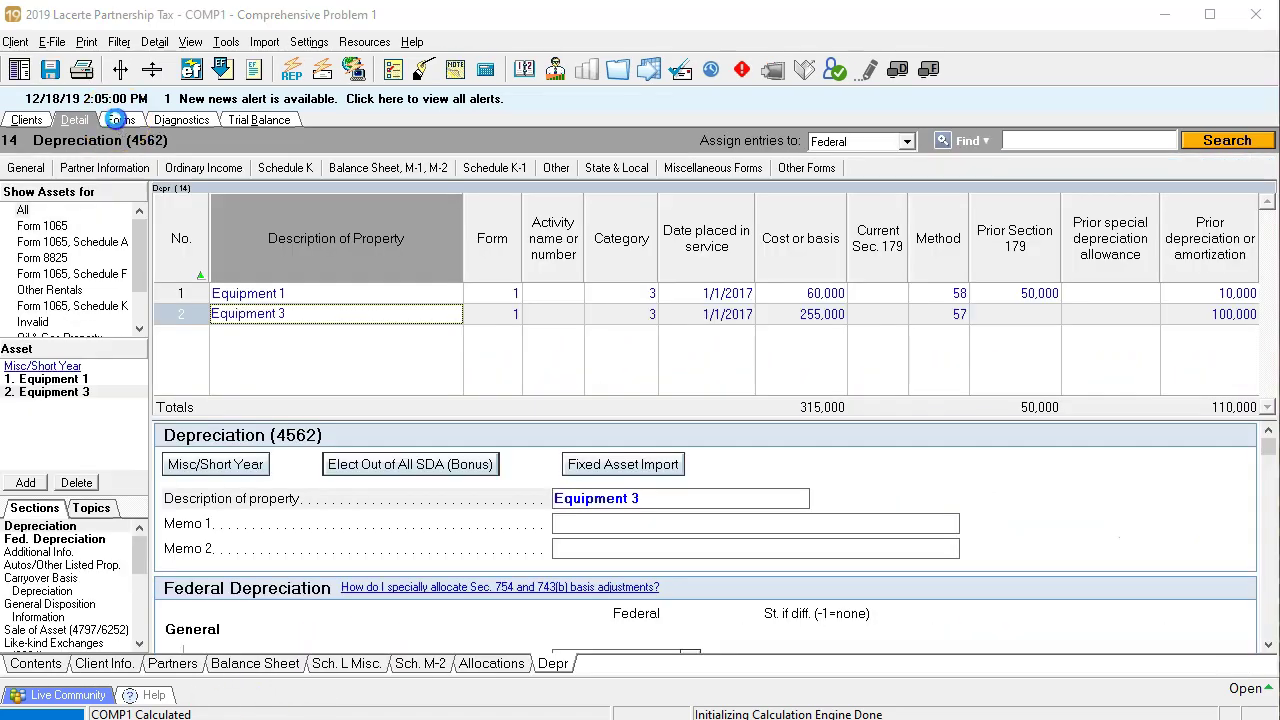
Examine the depreciation deduction on line 16 and the ordinary business income on Form 1065, Page 1
left_click(117, 119)
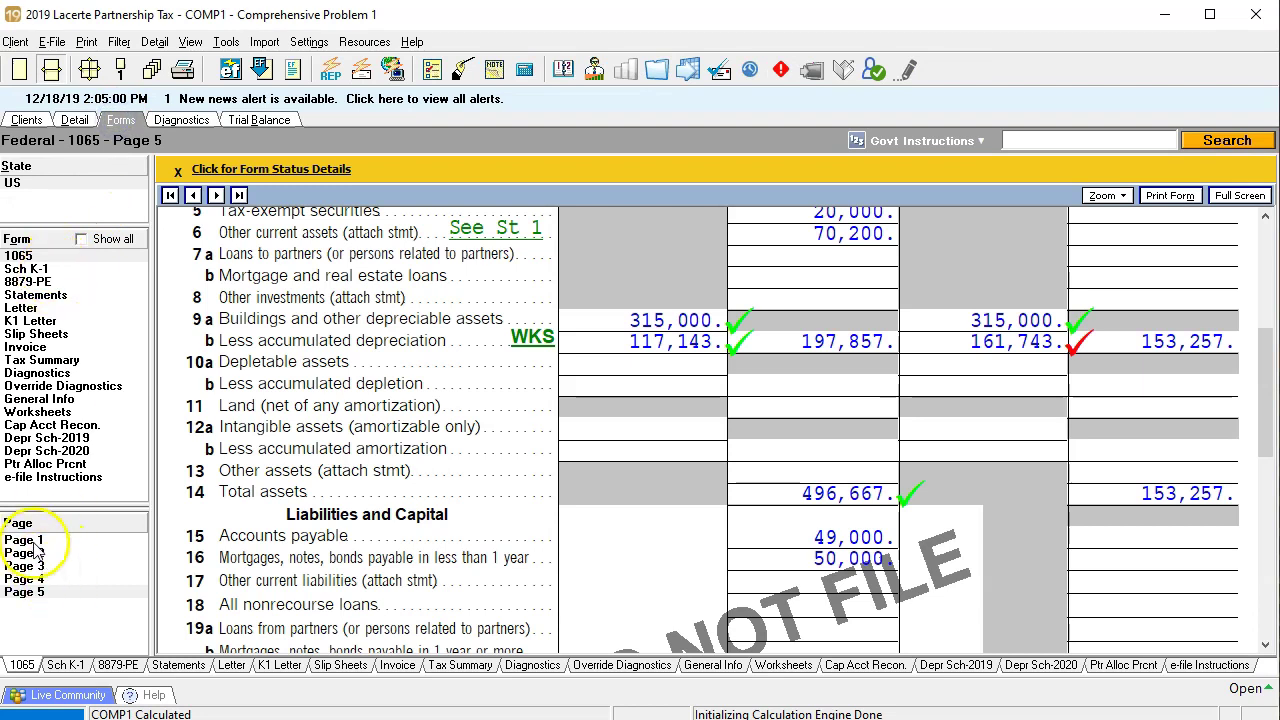
left_click(35, 548)
left_click(35, 553)
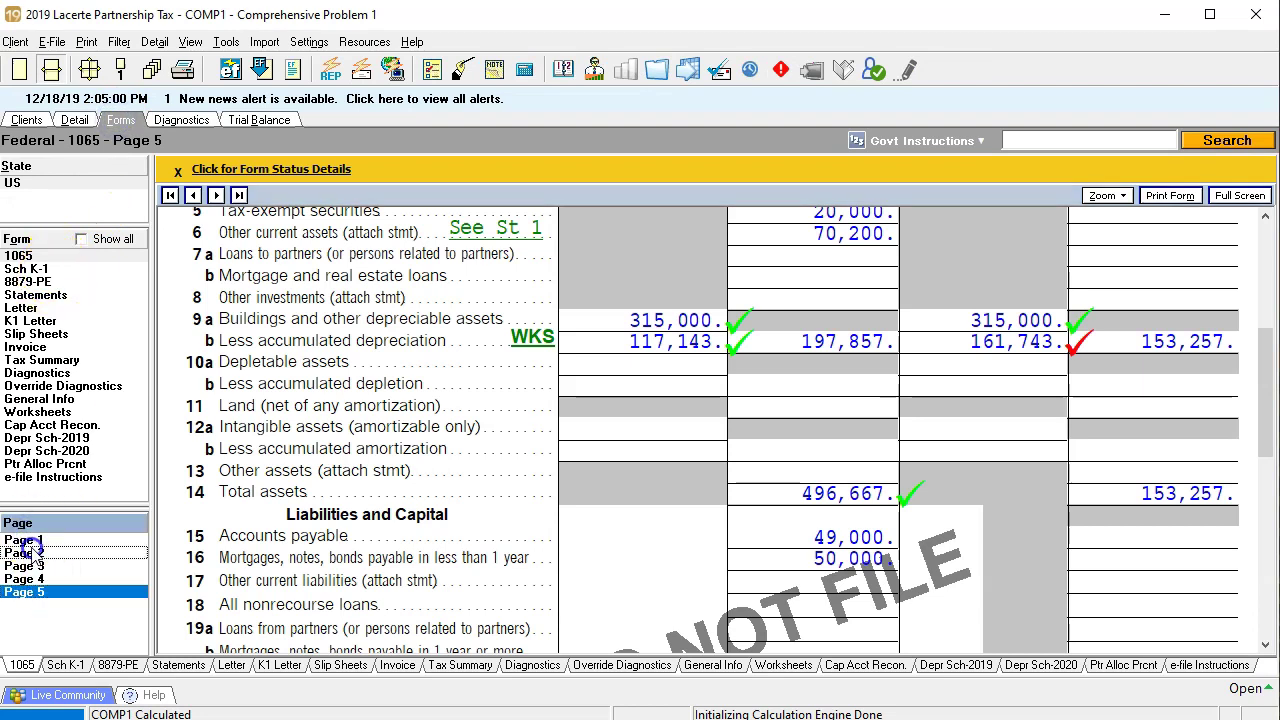
left_click(24, 540)
left_click(556, 503)
scroll(556, 503, "down", 5)
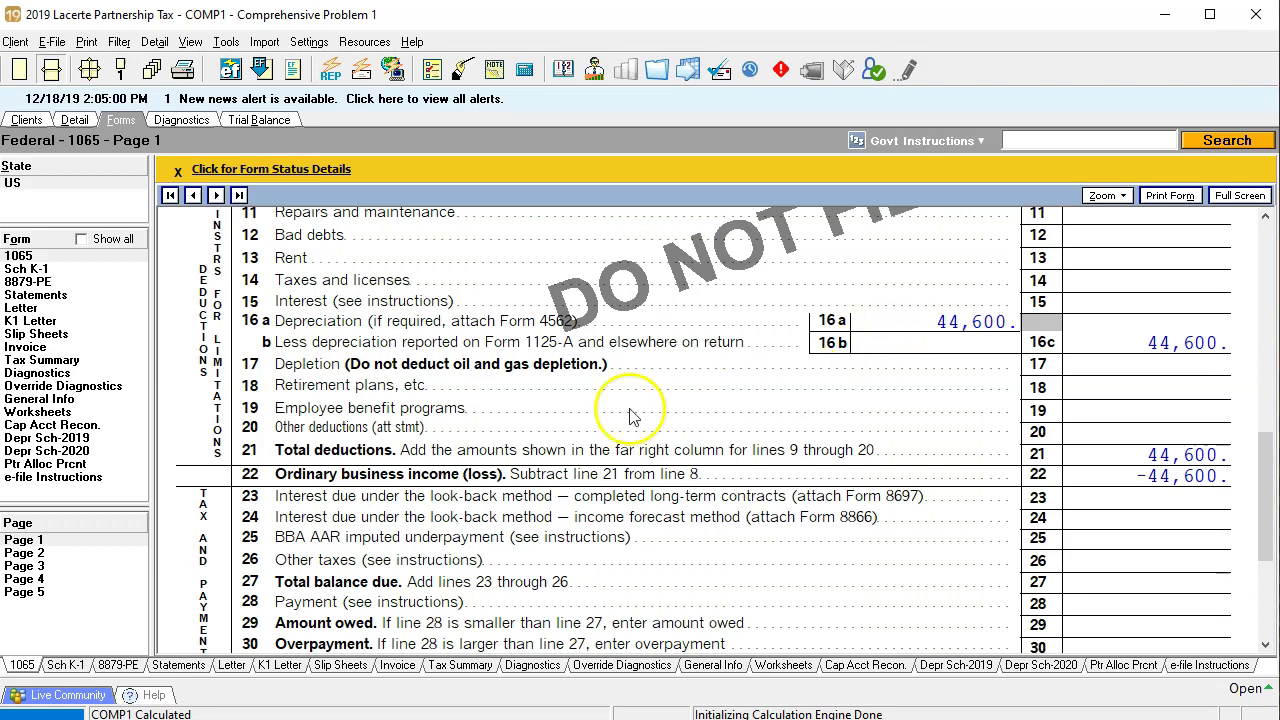
Compare the 2019 federal Regular Summary depreciation schedule with the Federal and Book Depreciation Schedule PDFs
left_click(105, 438)
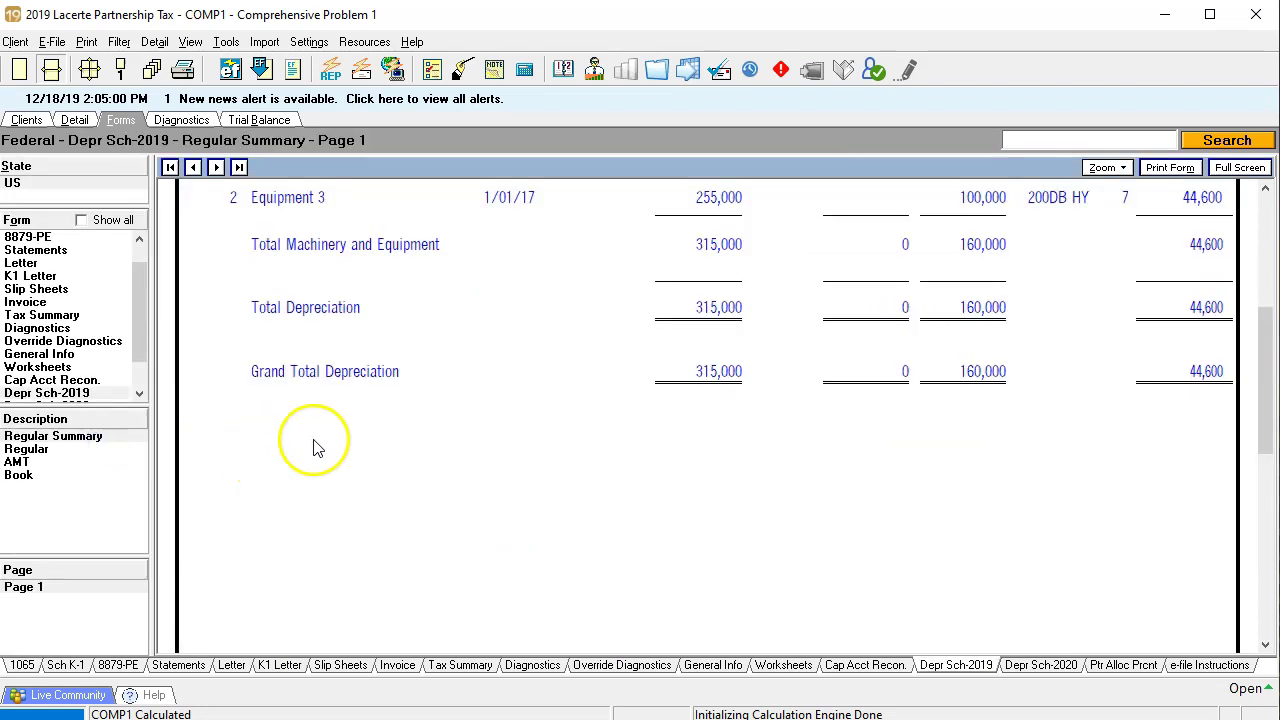
scroll(310, 445, "up", 5)
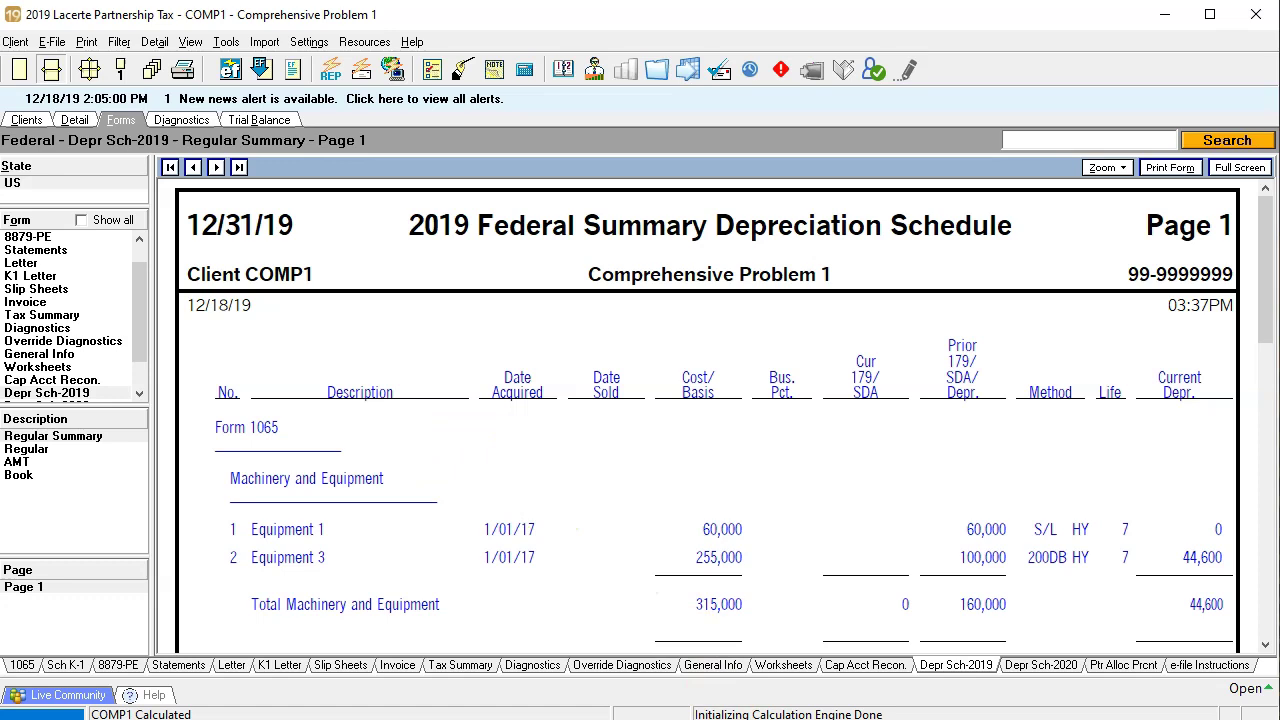
left_click(1080, 690)
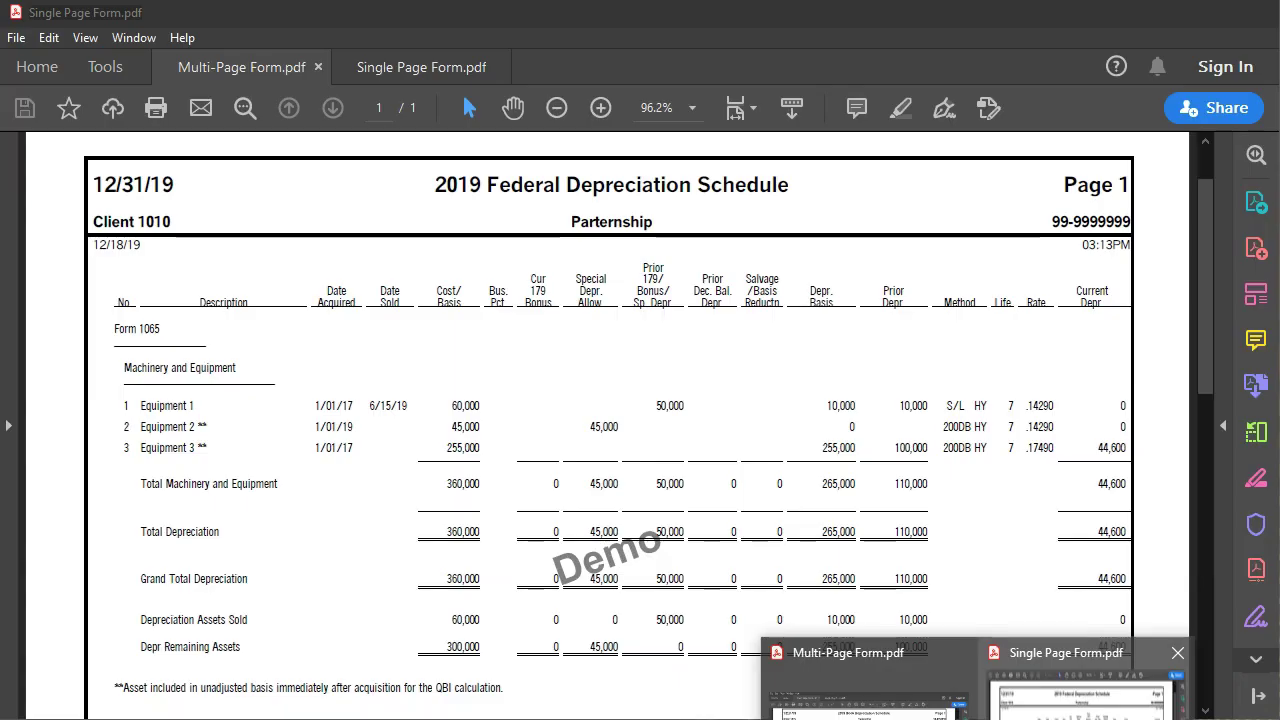
left_click(865, 685)
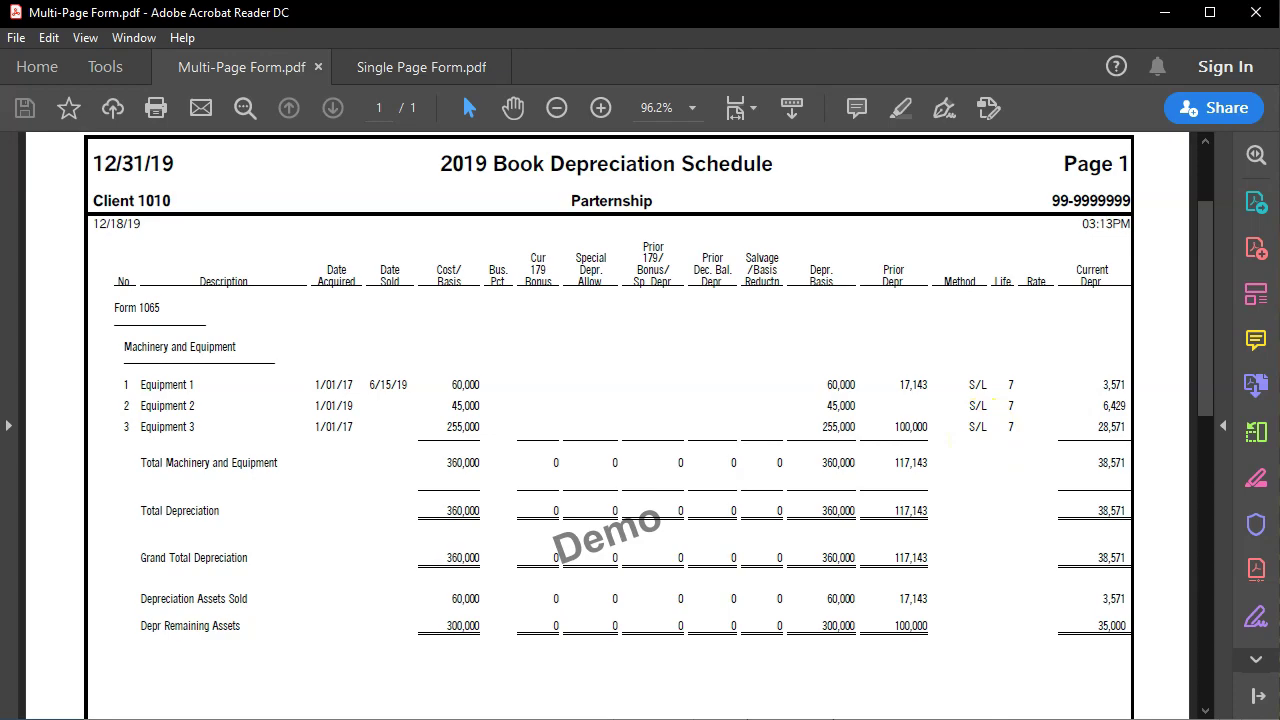
Return to Lacerte and review the generated 2019 Book Depreciation Schedule, including its prior depreciation, method and life columns
left_click(857, 694)
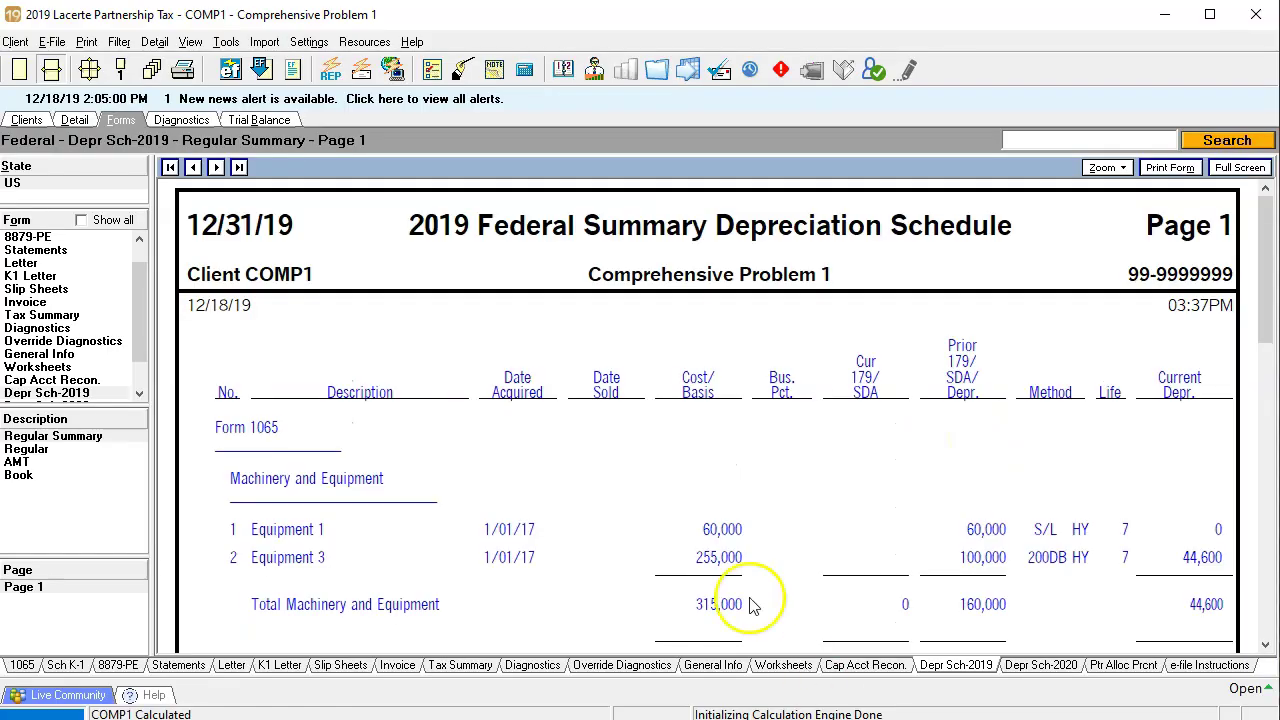
left_click(34, 478)
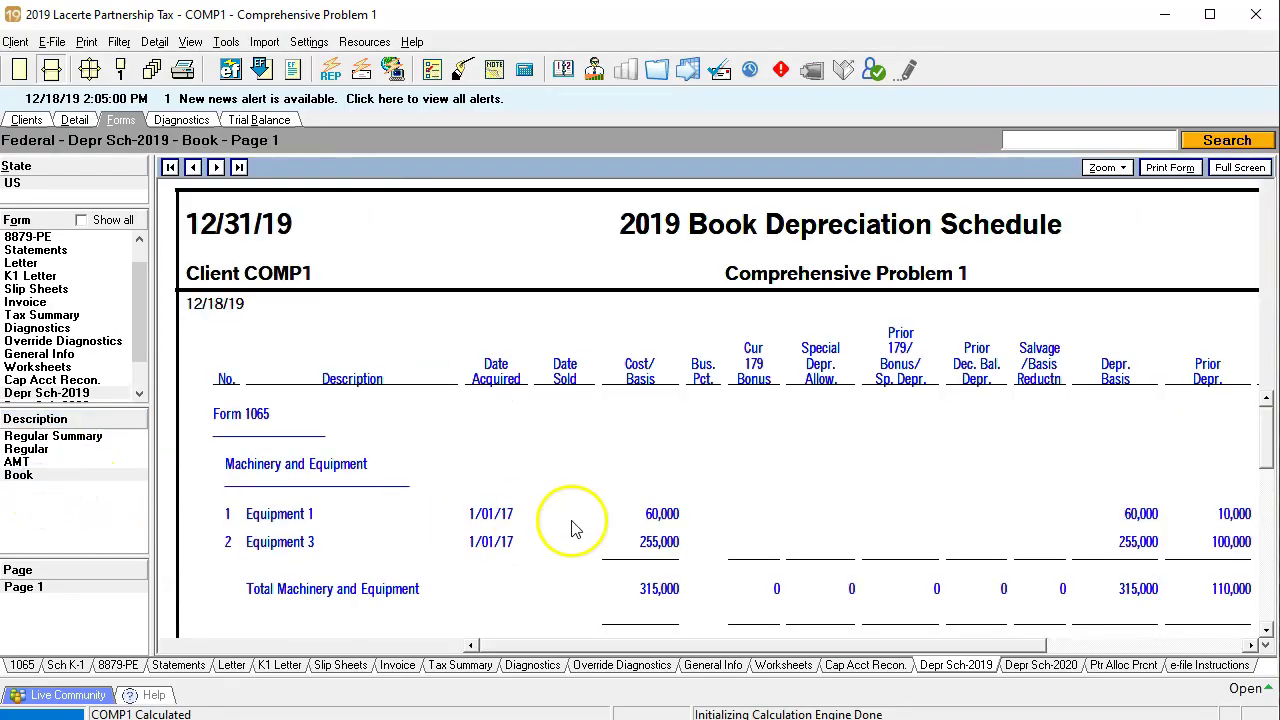
left_click_drag(836, 651, 950, 645)
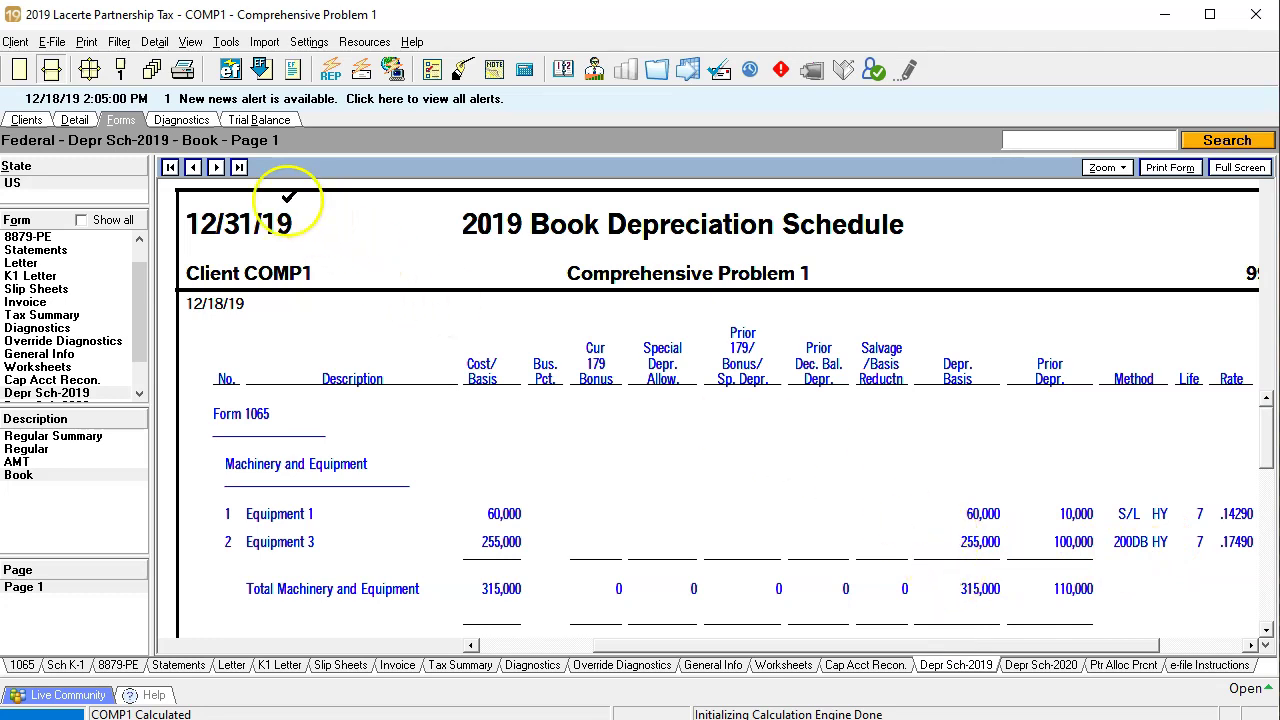
Set Equipment 1's book depreciation method to Straight Line, from the nonrecovery methods, in the Depreciation (4562) details
left_click(74, 120)
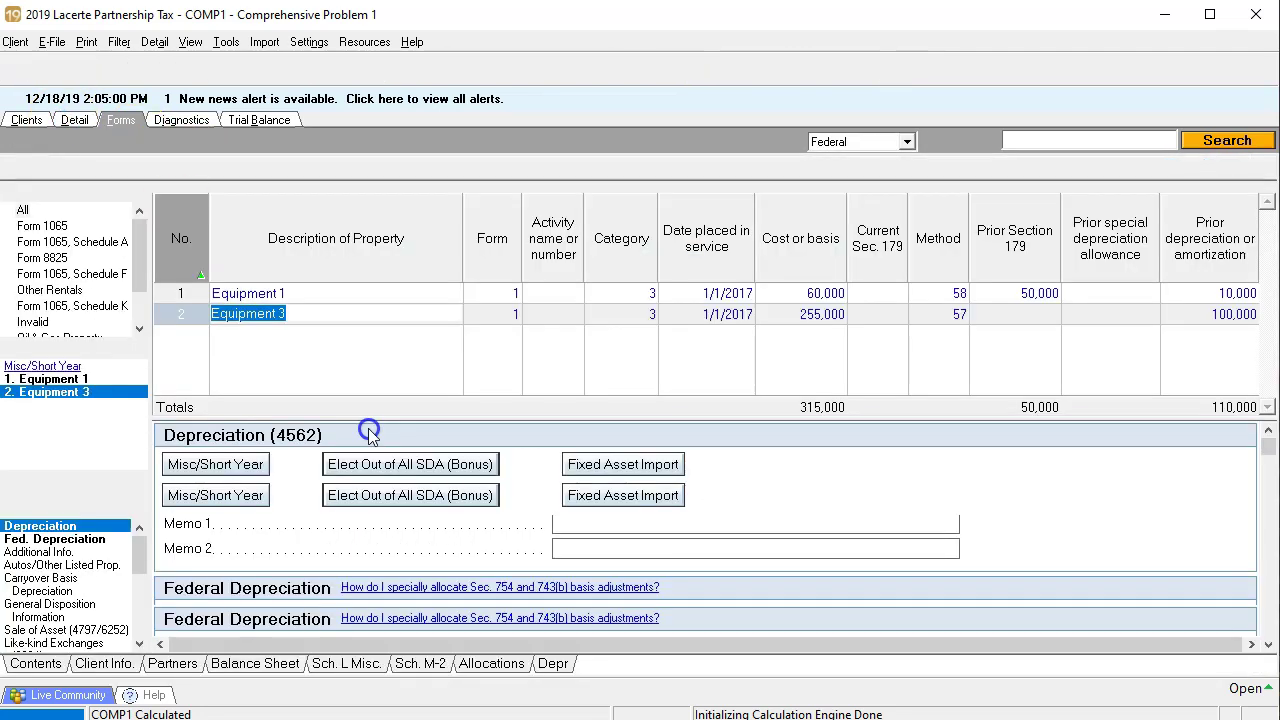
left_click(349, 290)
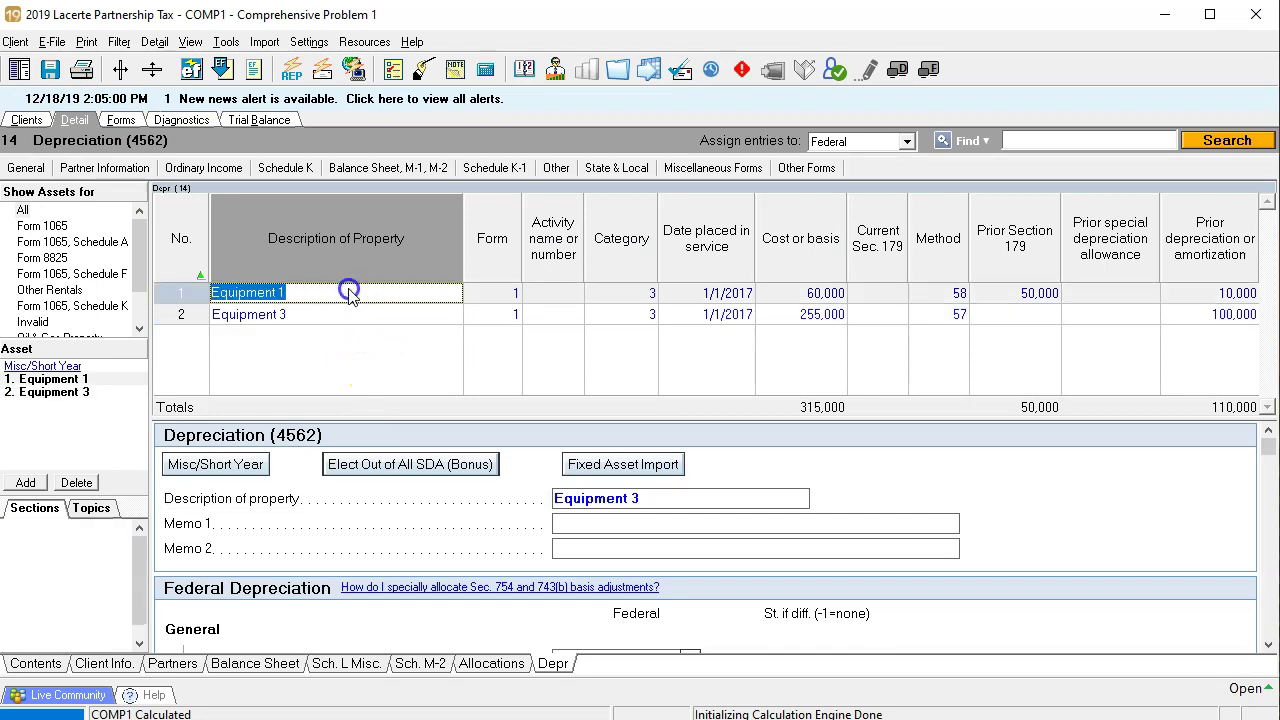
scroll(1166, 537, "down", 2)
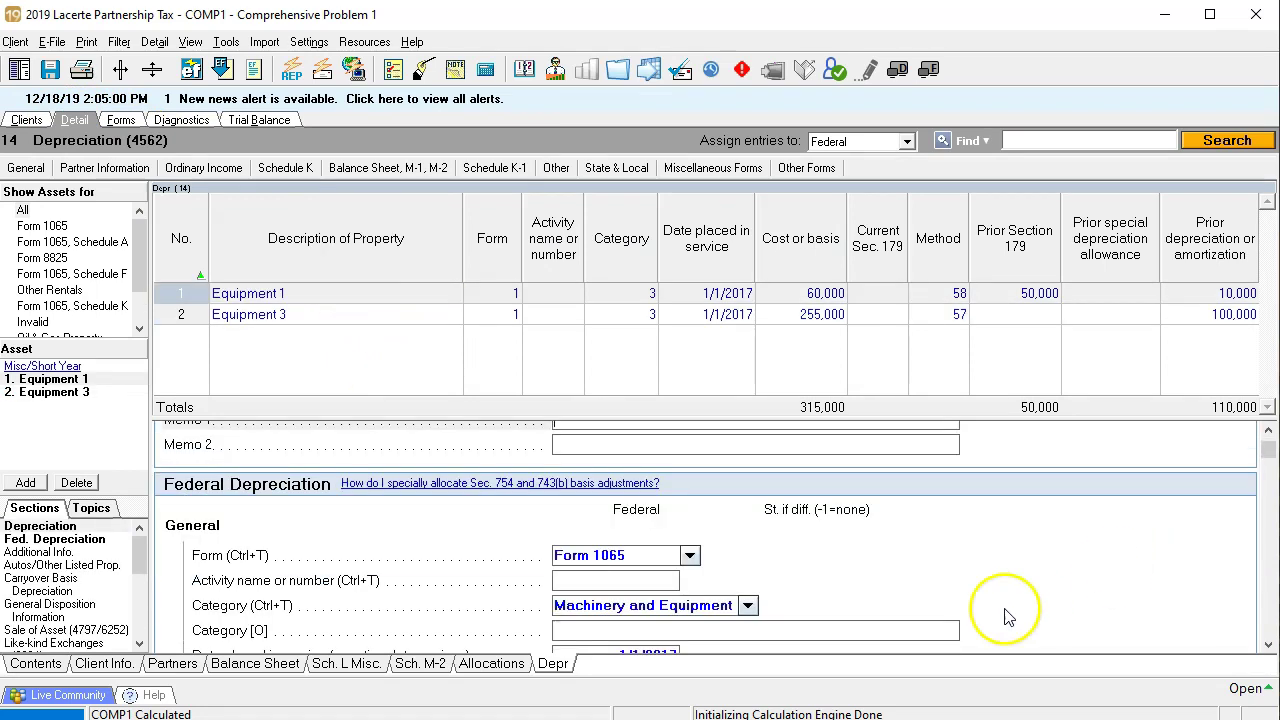
scroll(990, 615, "down", 2)
scroll(985, 615, "down", 5)
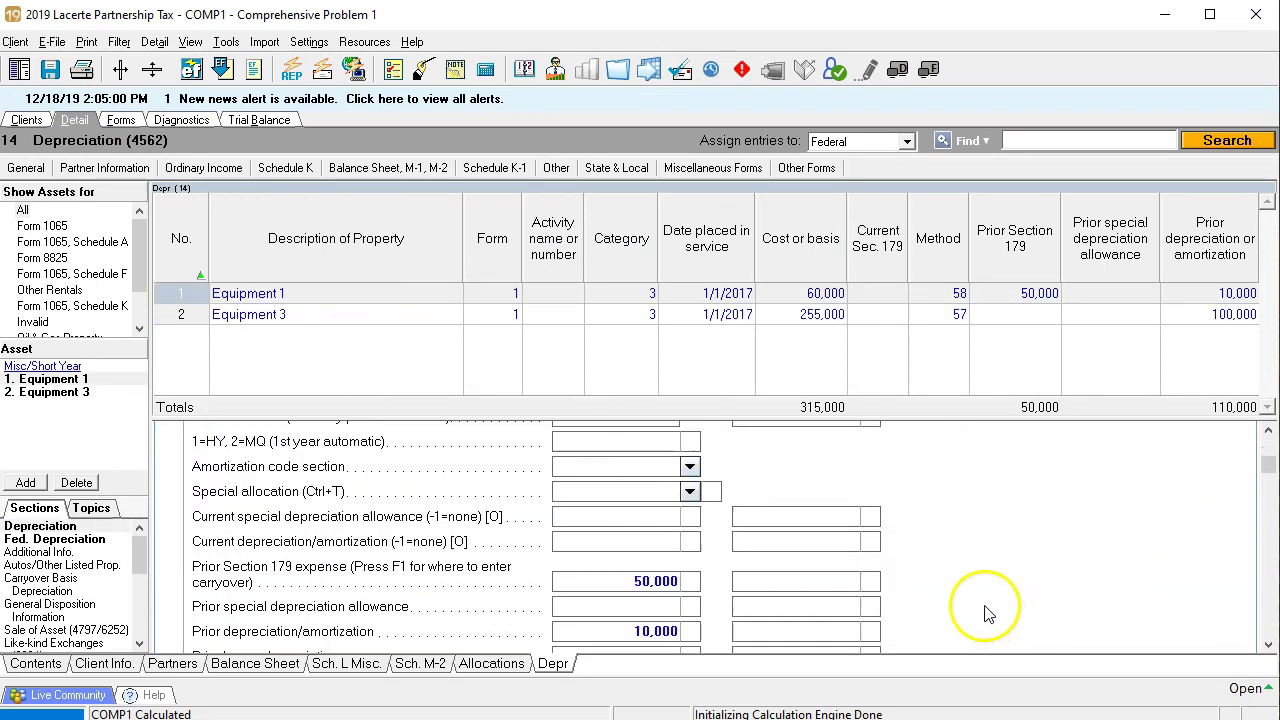
scroll(985, 605, "down", 10)
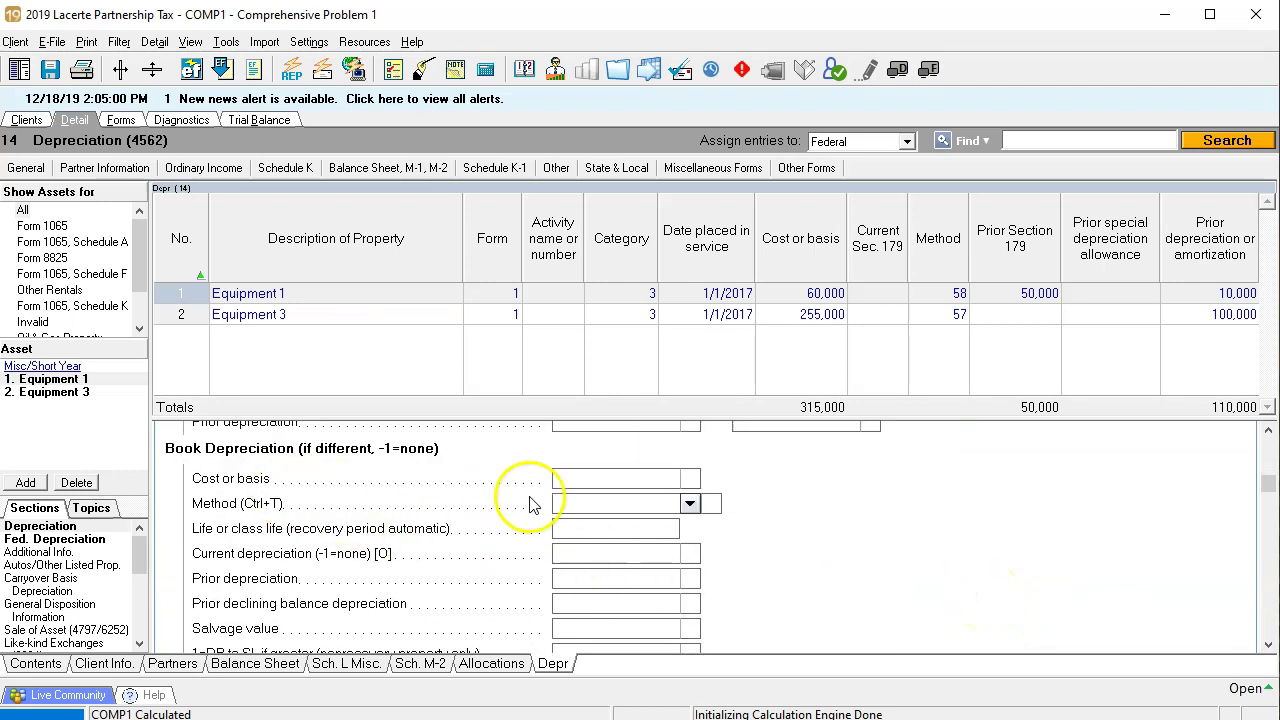
left_click(690, 504)
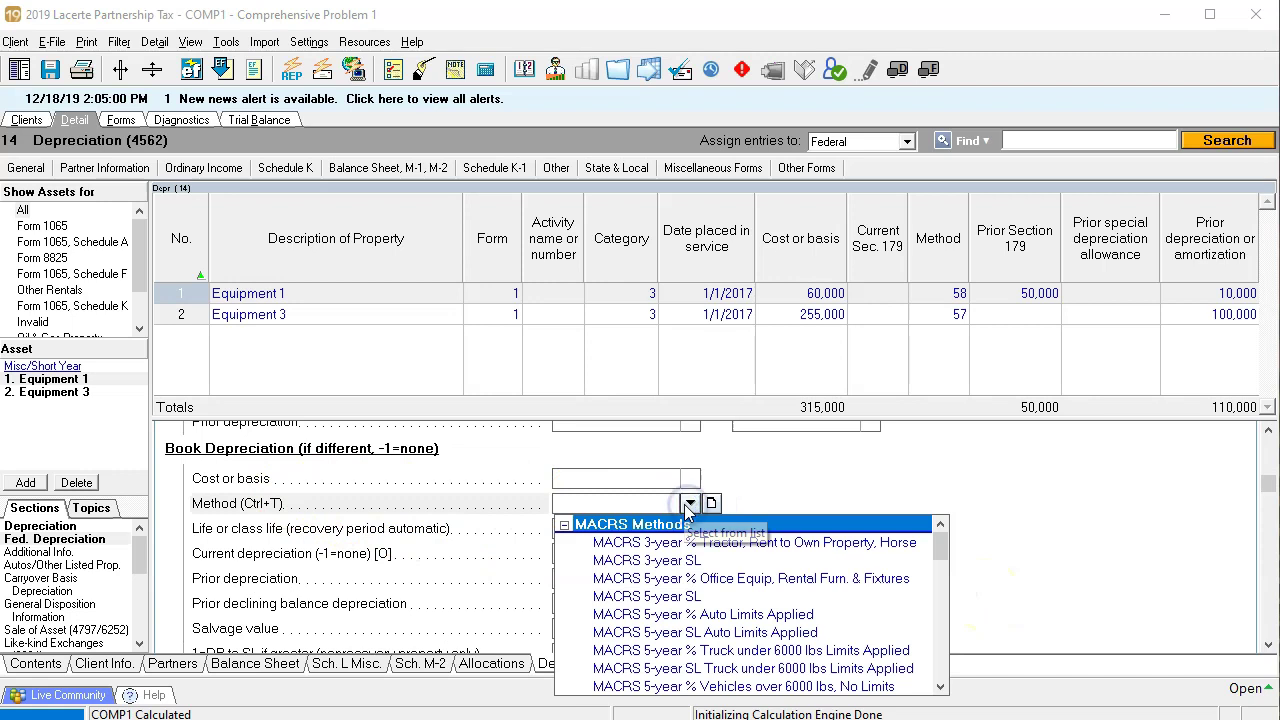
scroll(727, 607, "down", 15)
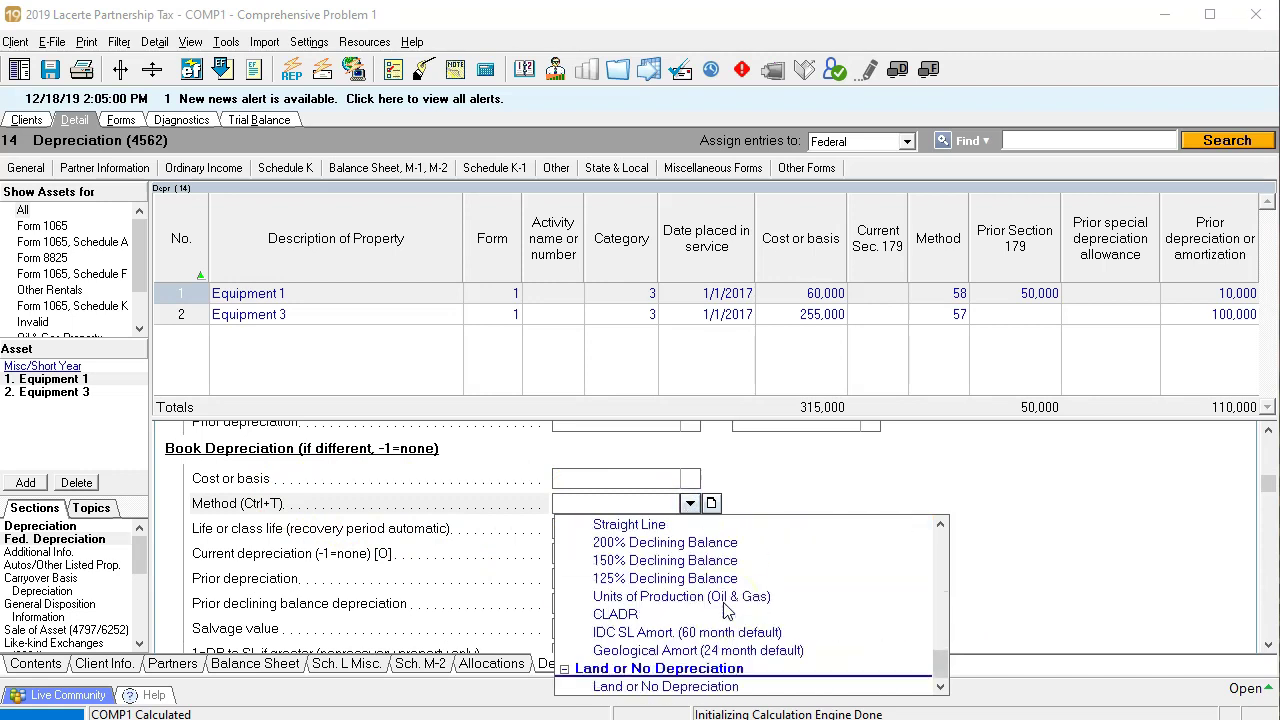
scroll(727, 607, "up", 1)
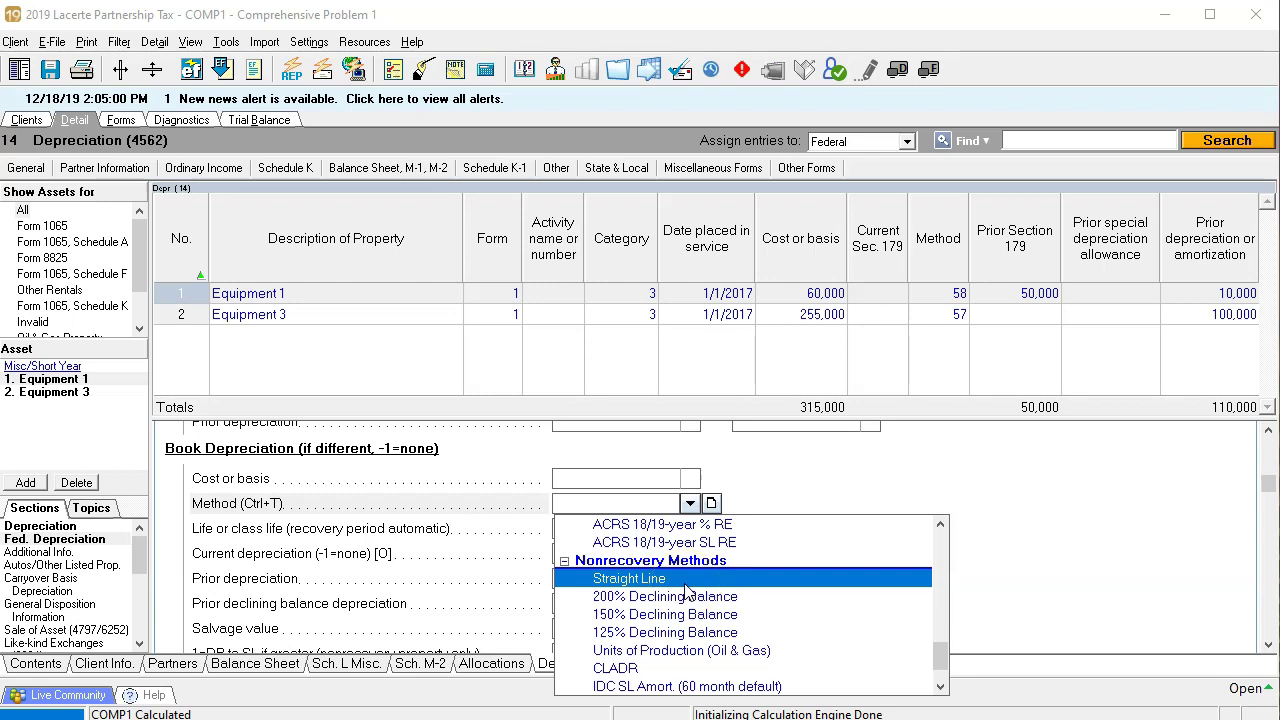
left_click(685, 584)
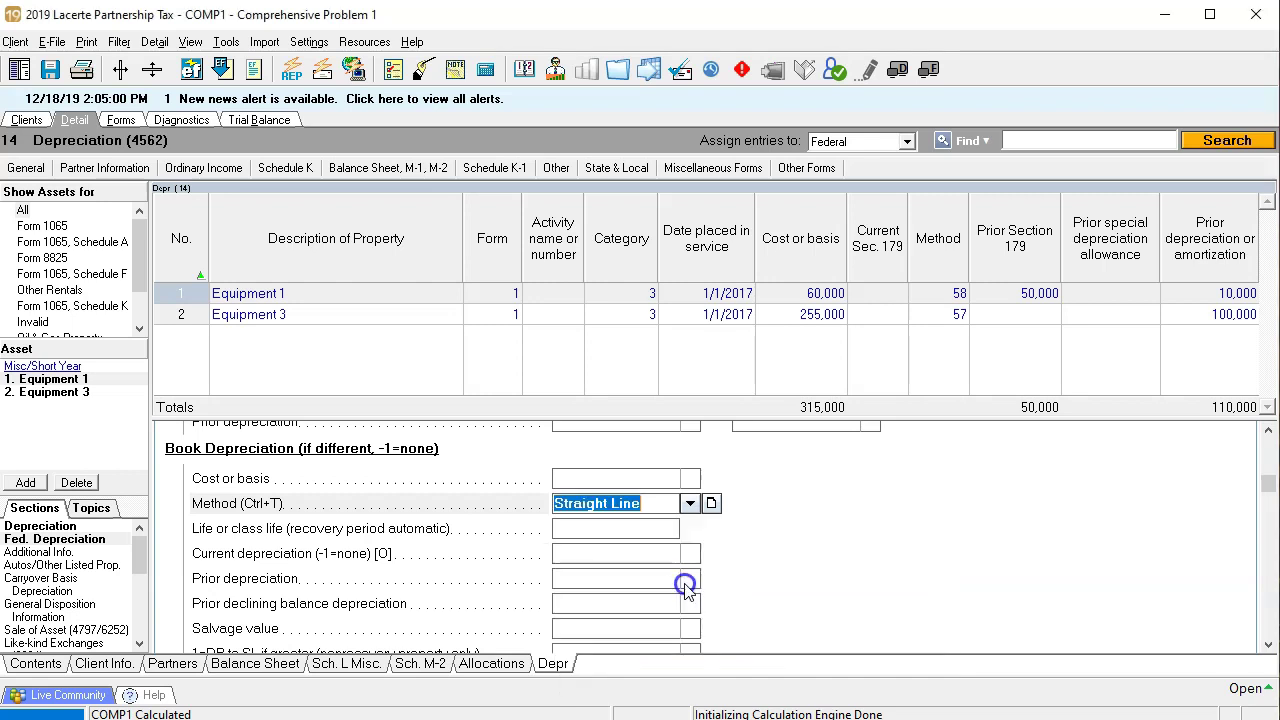
Set the life or class life in Equipment 1's book depreciation section to 7
left_click(646, 530)
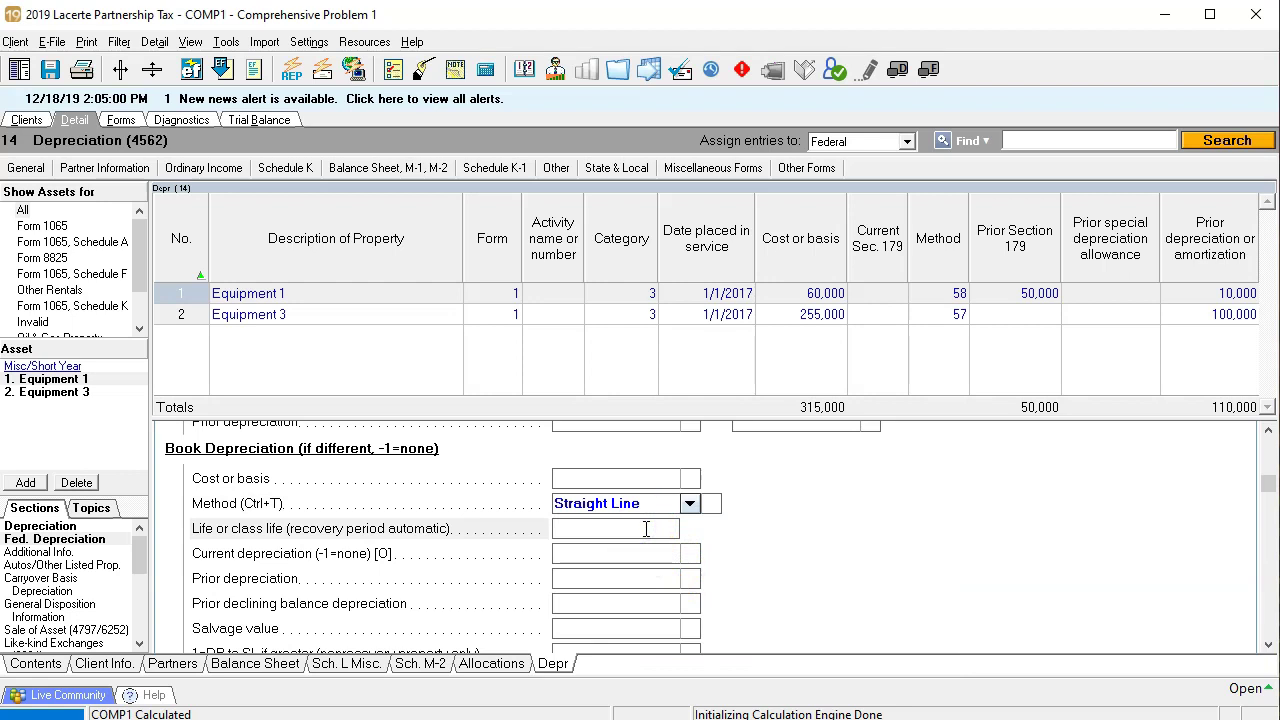
type("7")
key("Tab")
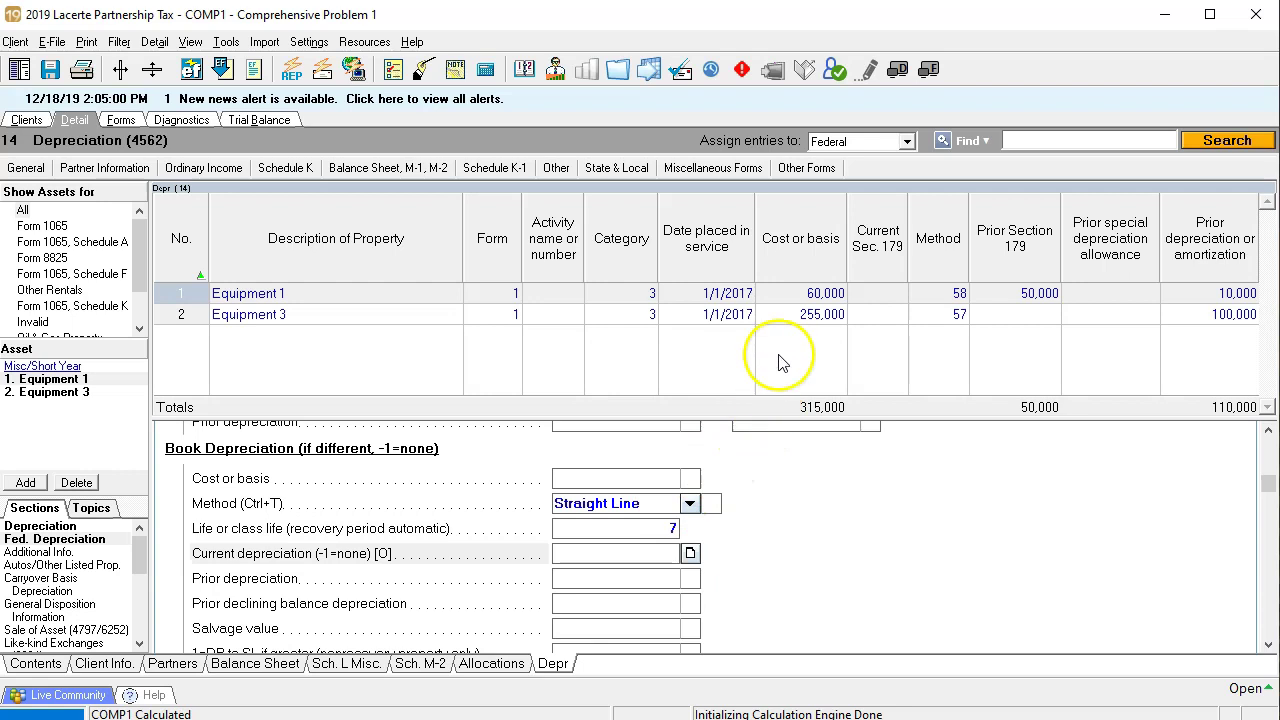
Set Equipment 3's book depreciation method to Straight Line in the Depreciation (4562) details
left_click(798, 316)
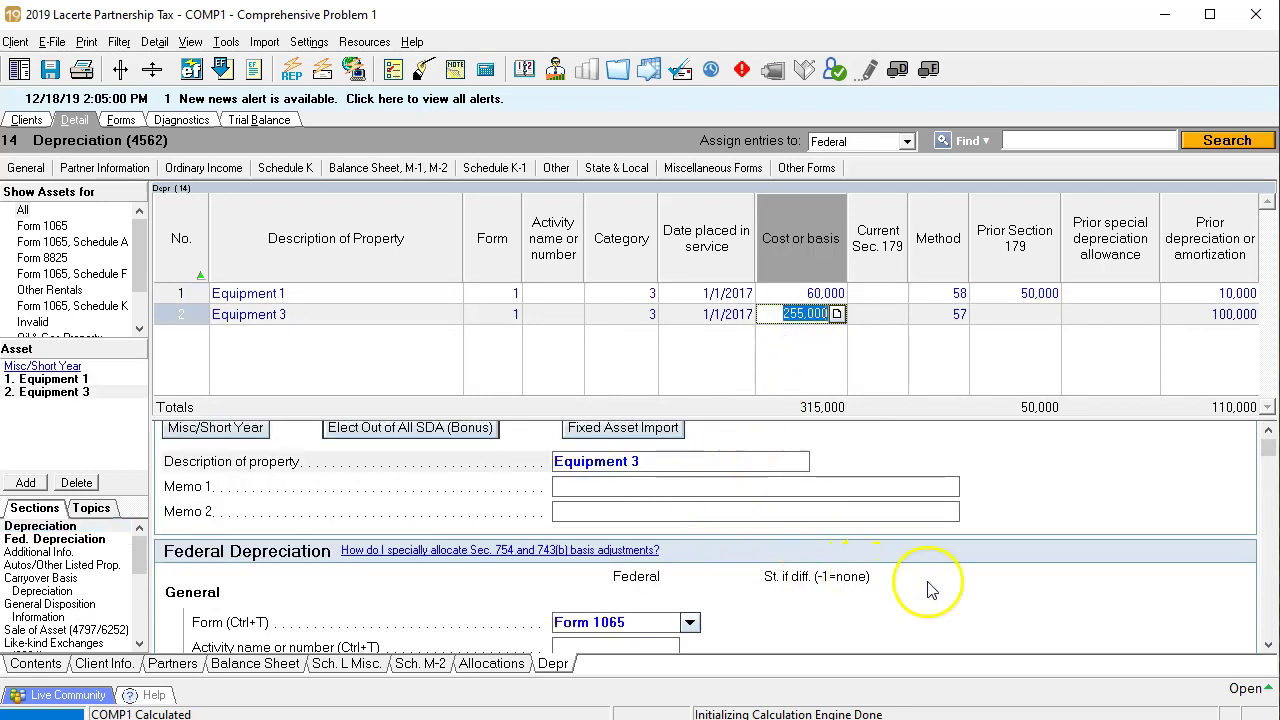
left_click(575, 550)
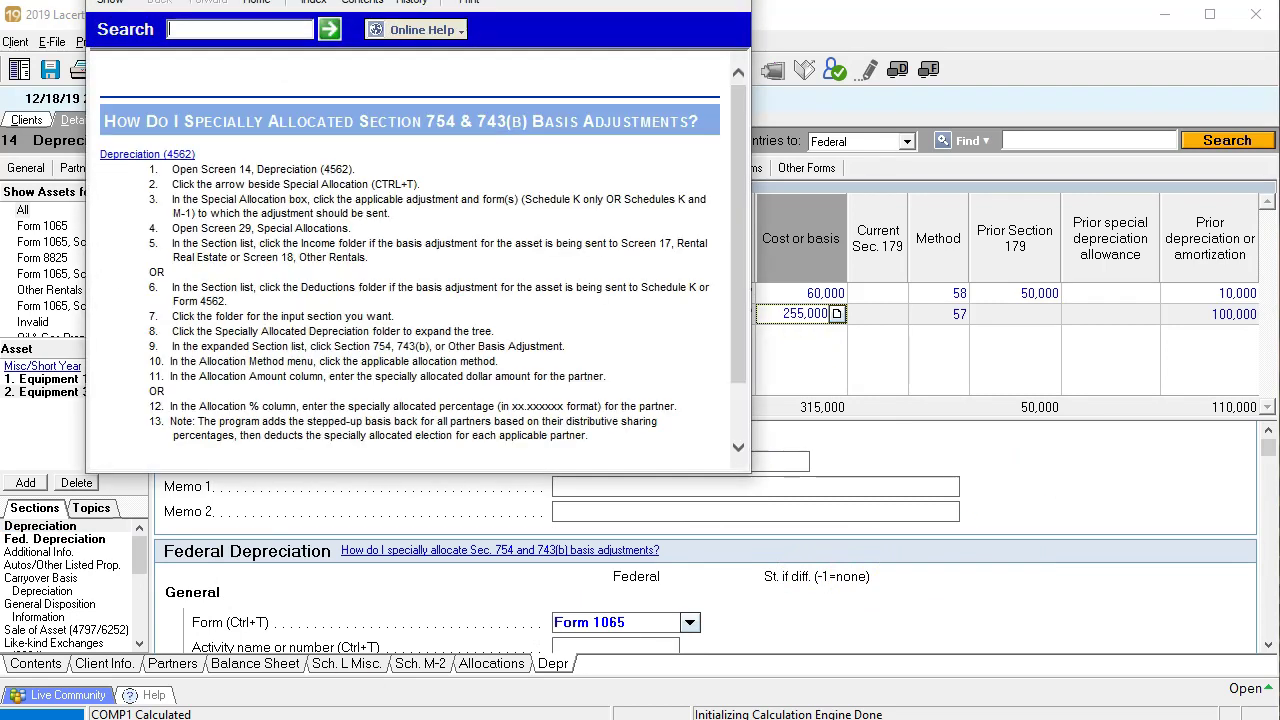
left_click(777, 571)
scroll(777, 571, "down", 10)
scroll(782, 584, "down", 6)
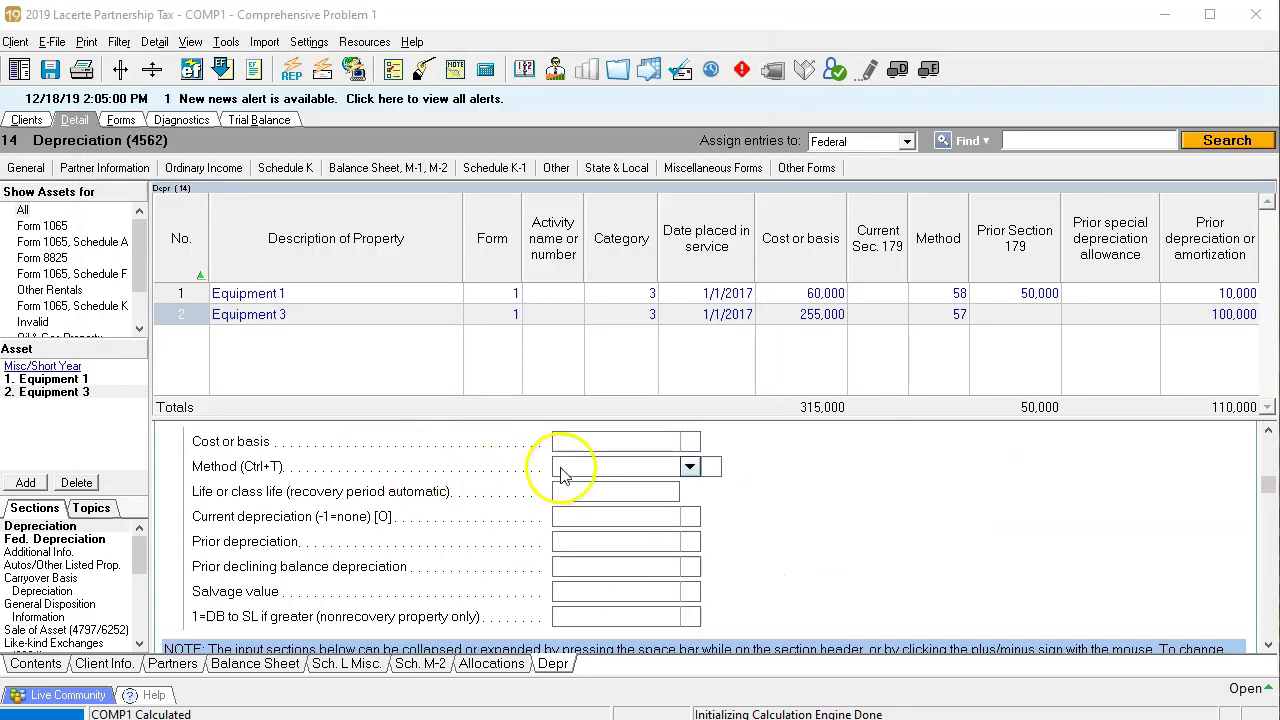
left_click(689, 466)
scroll(693, 553, "down", 2)
scroll(693, 553, "down", 8)
scroll(693, 553, "down", 3)
left_click(672, 596)
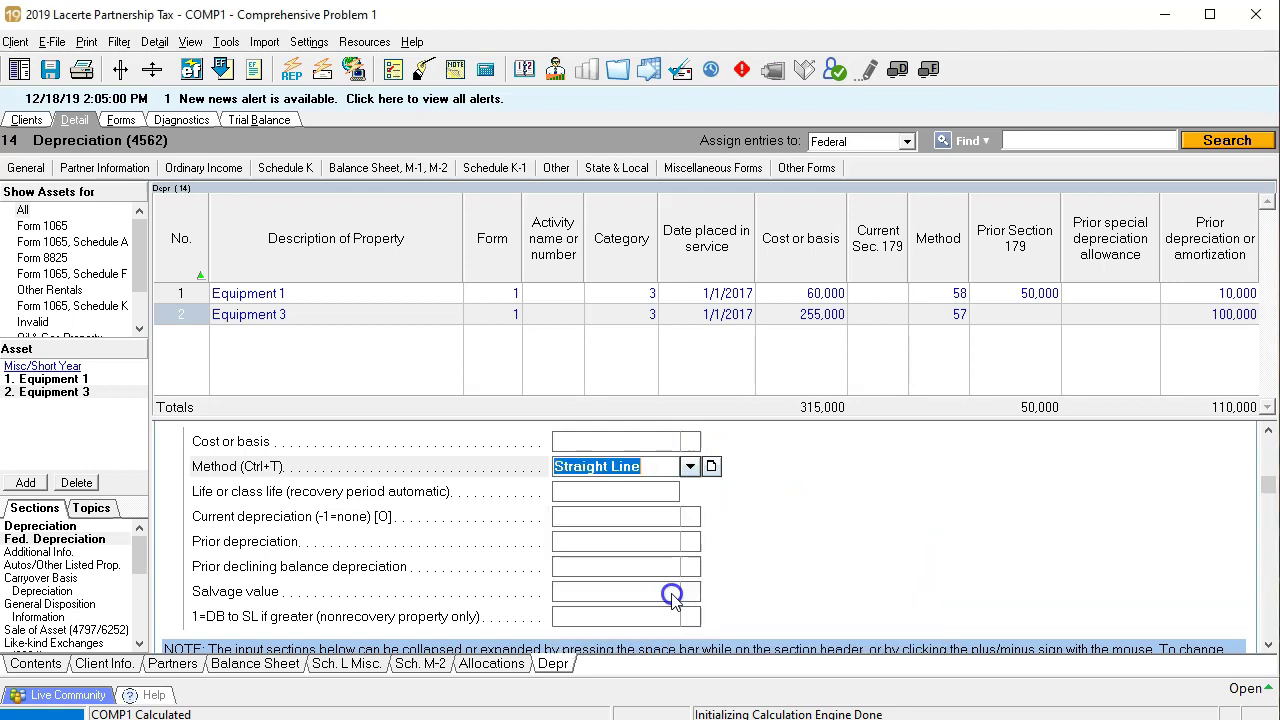
Set the life or class life in Equipment 3's book depreciation section to 7
left_click(652, 493)
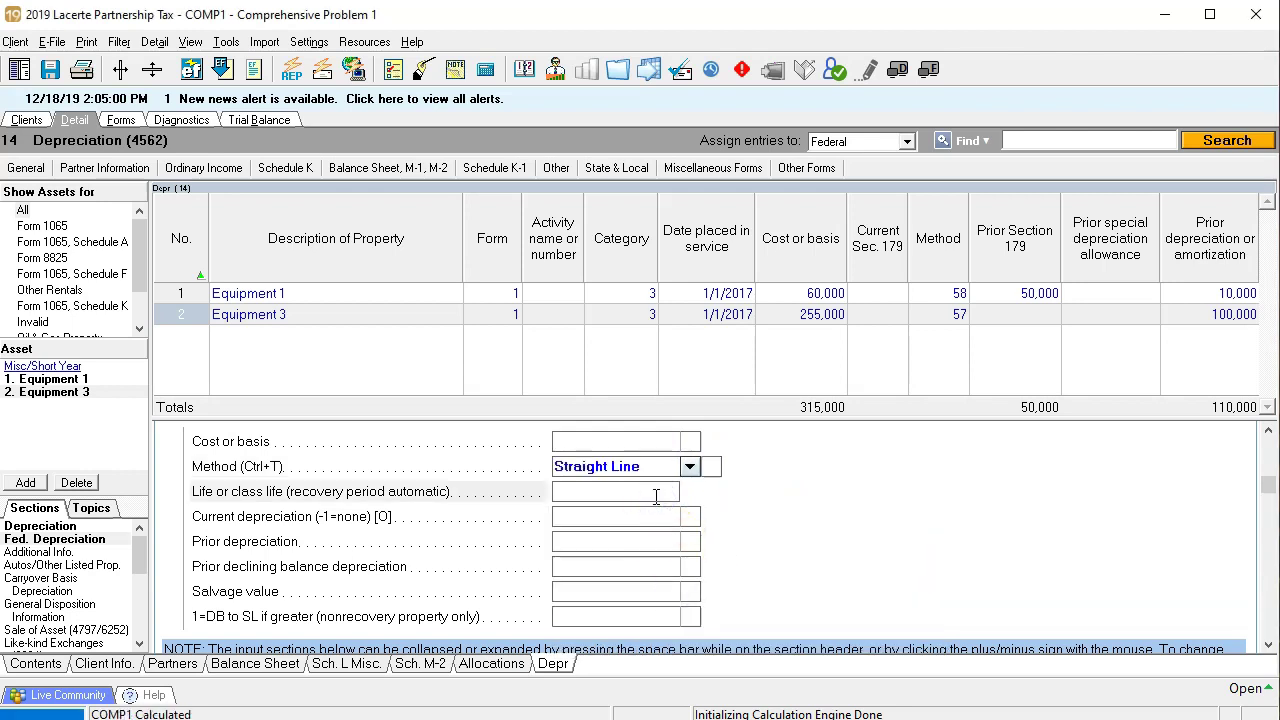
type("7")
key("Return")
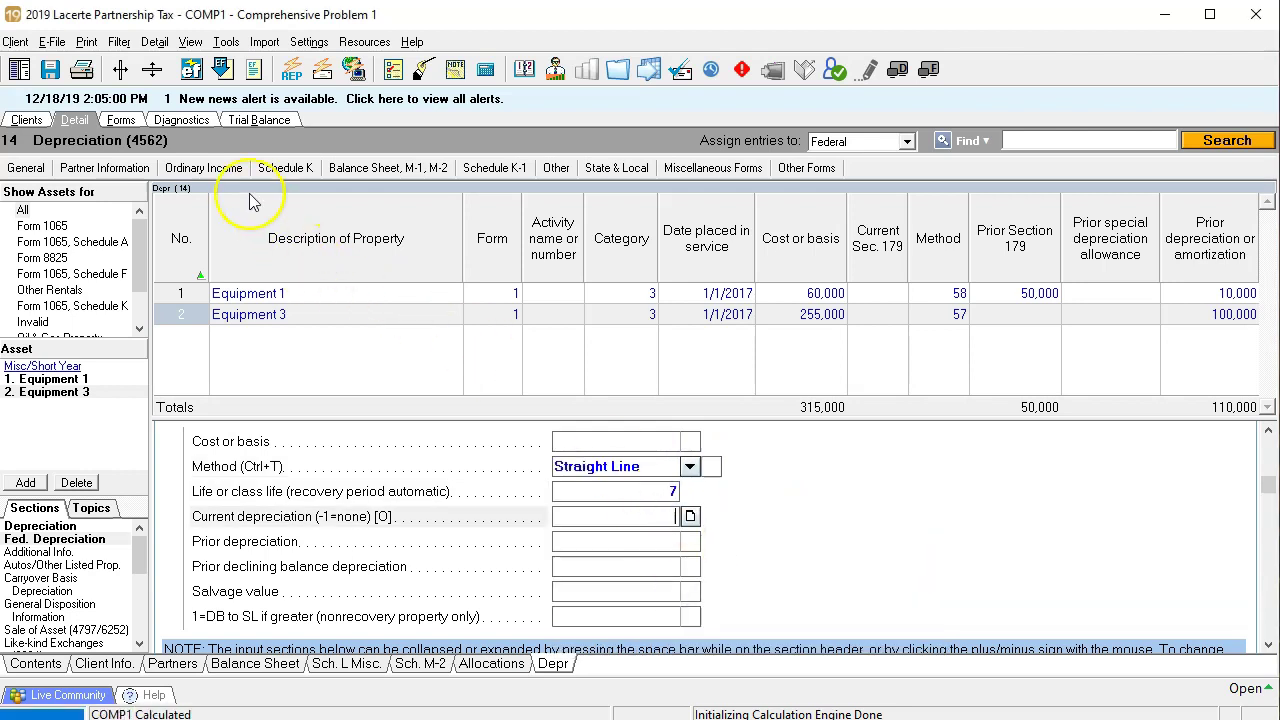
Compare the prior and current depreciation columns of the generated 2019 Book Depreciation Schedule with the reference PDF, then return to Lacerte
left_click(121, 120)
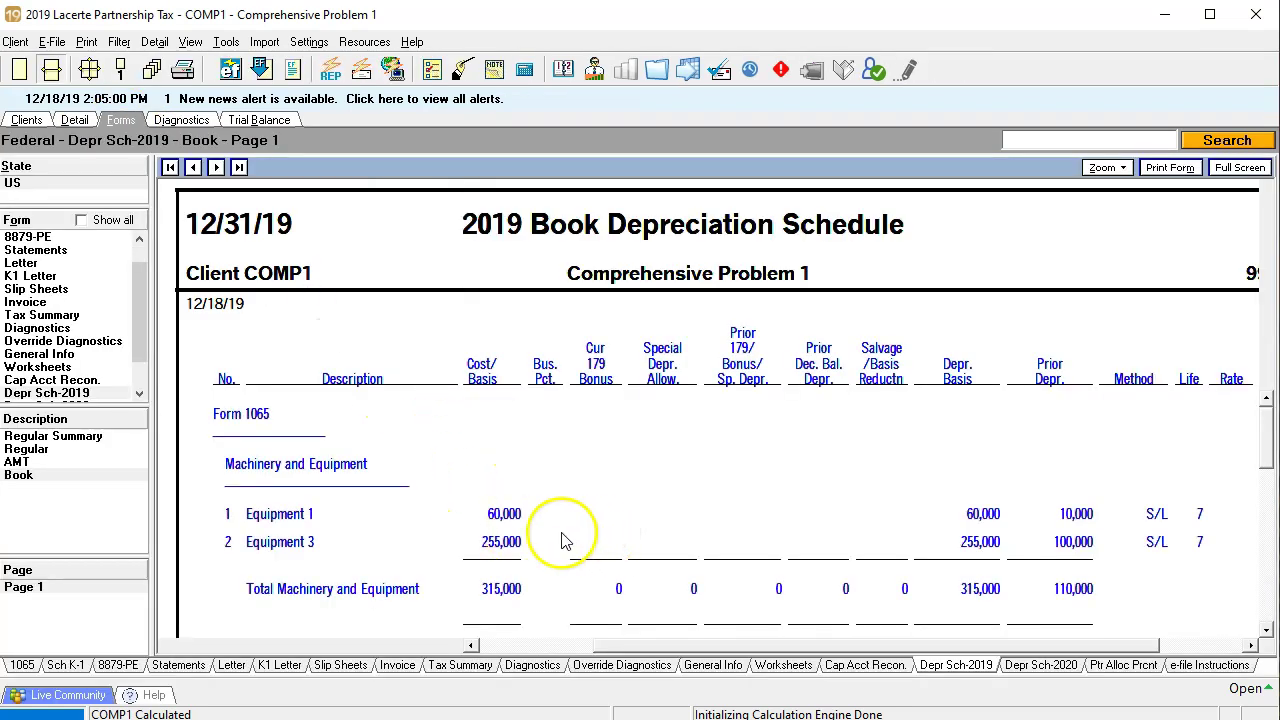
left_click_drag(840, 646, 1040, 629)
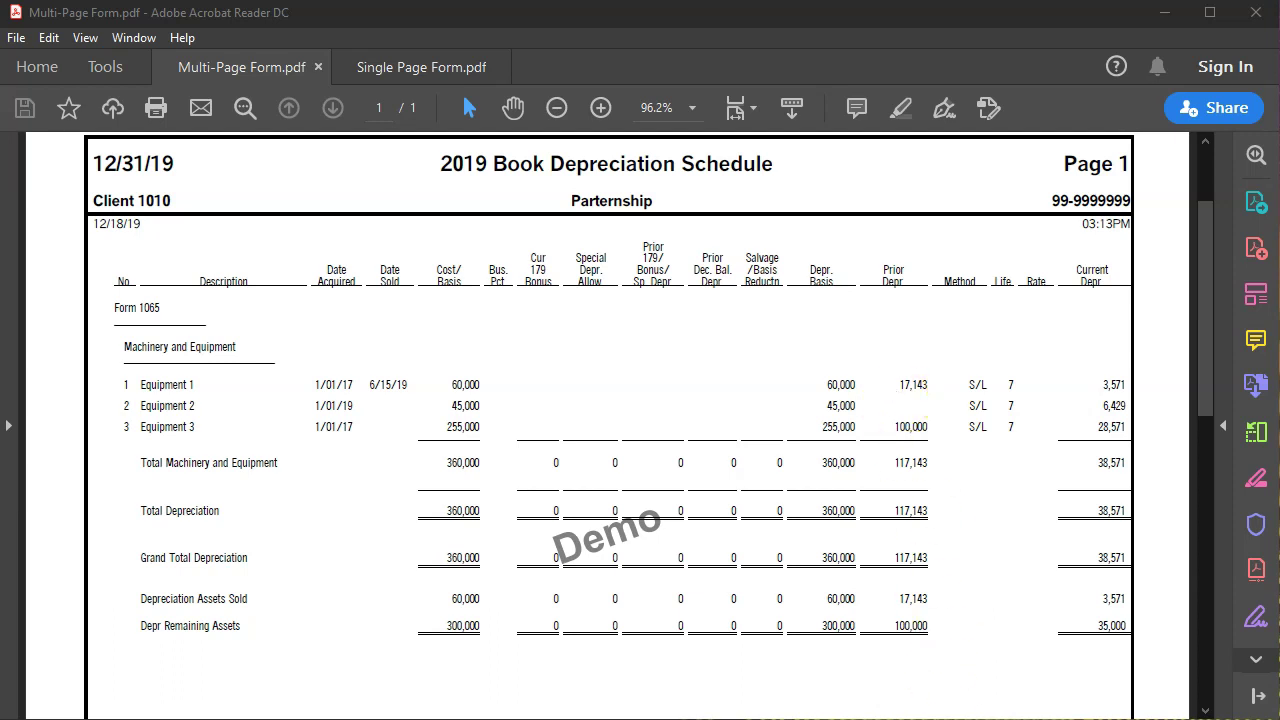
key("alt+Tab")
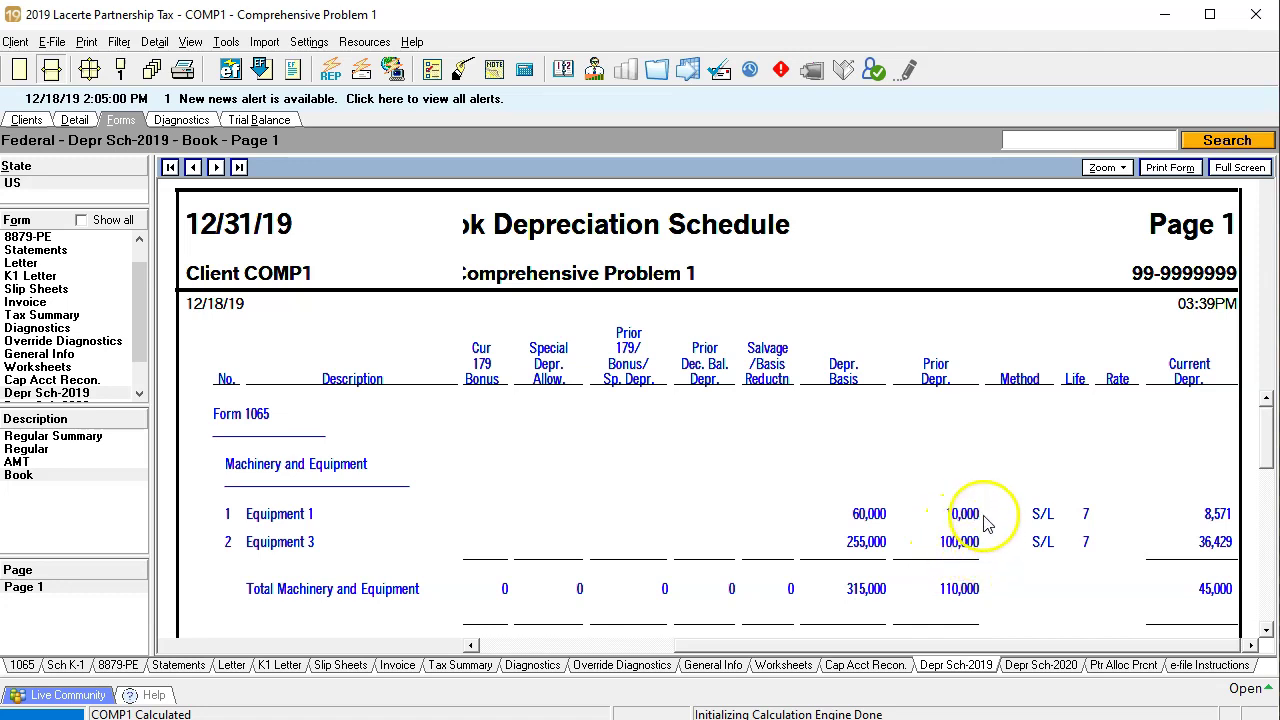
Enter 17,143 as Equipment 1's prior book depreciation in the Depreciation (4562) details, taking the amount from the book schedule PDF
left_click(75, 119)
scroll(660, 530, "down", 5)
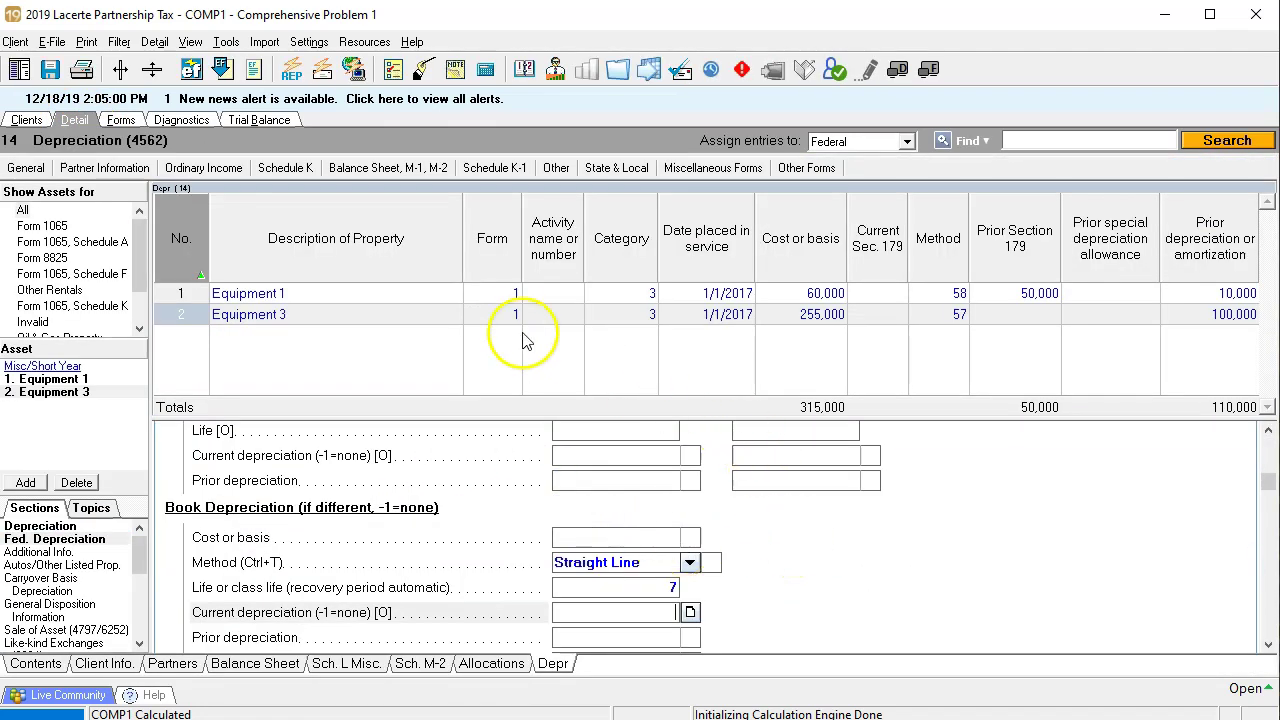
left_click(445, 294)
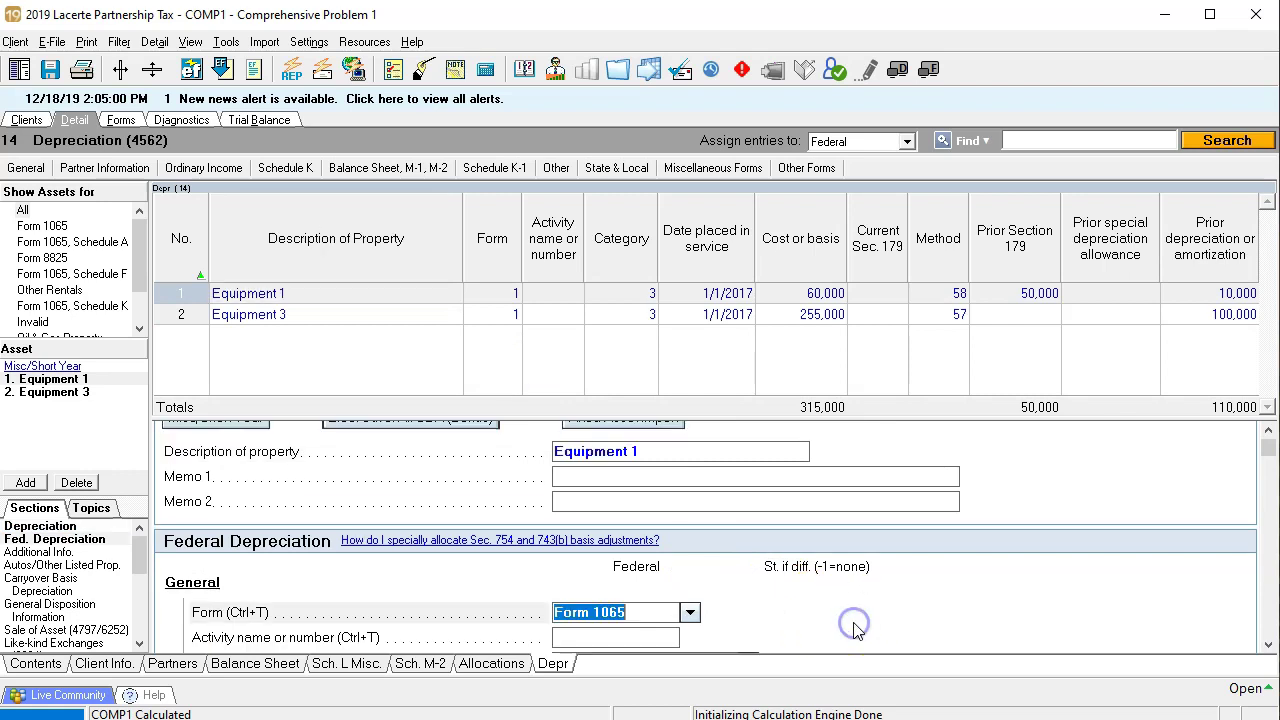
scroll(855, 627, "down", 10)
scroll(855, 630, "down", 10)
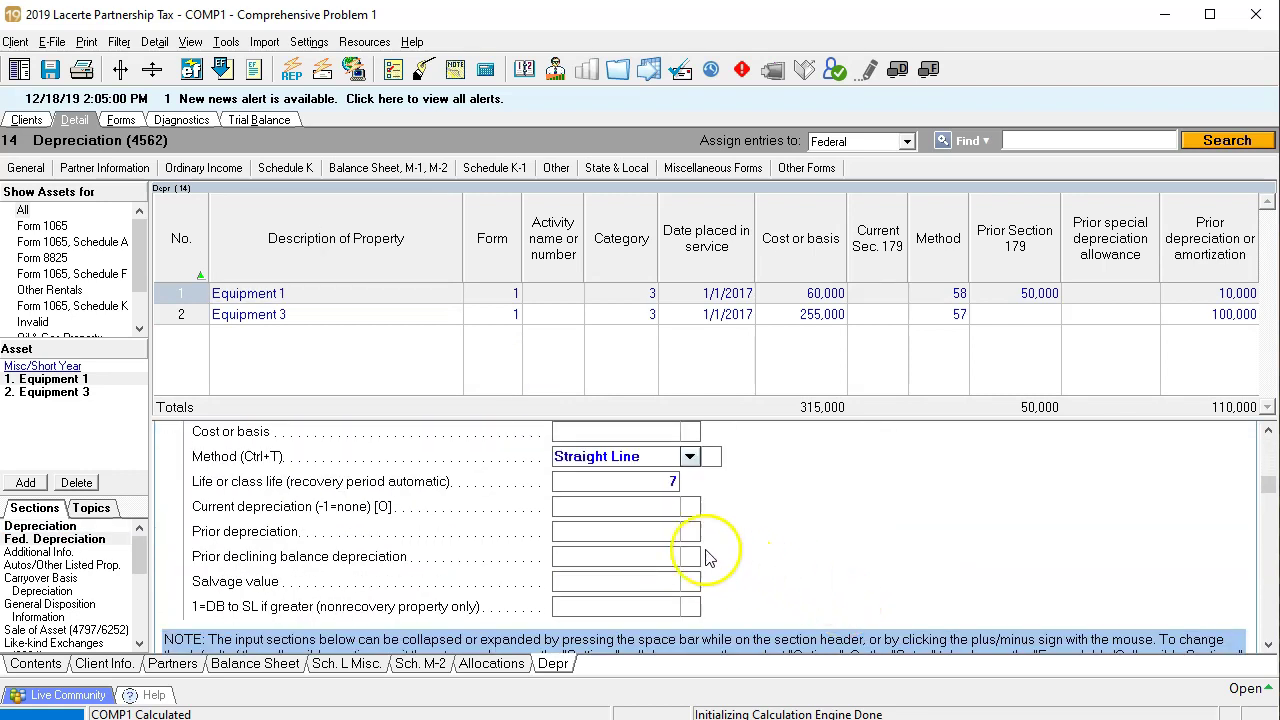
left_click(622, 512)
key("Return")
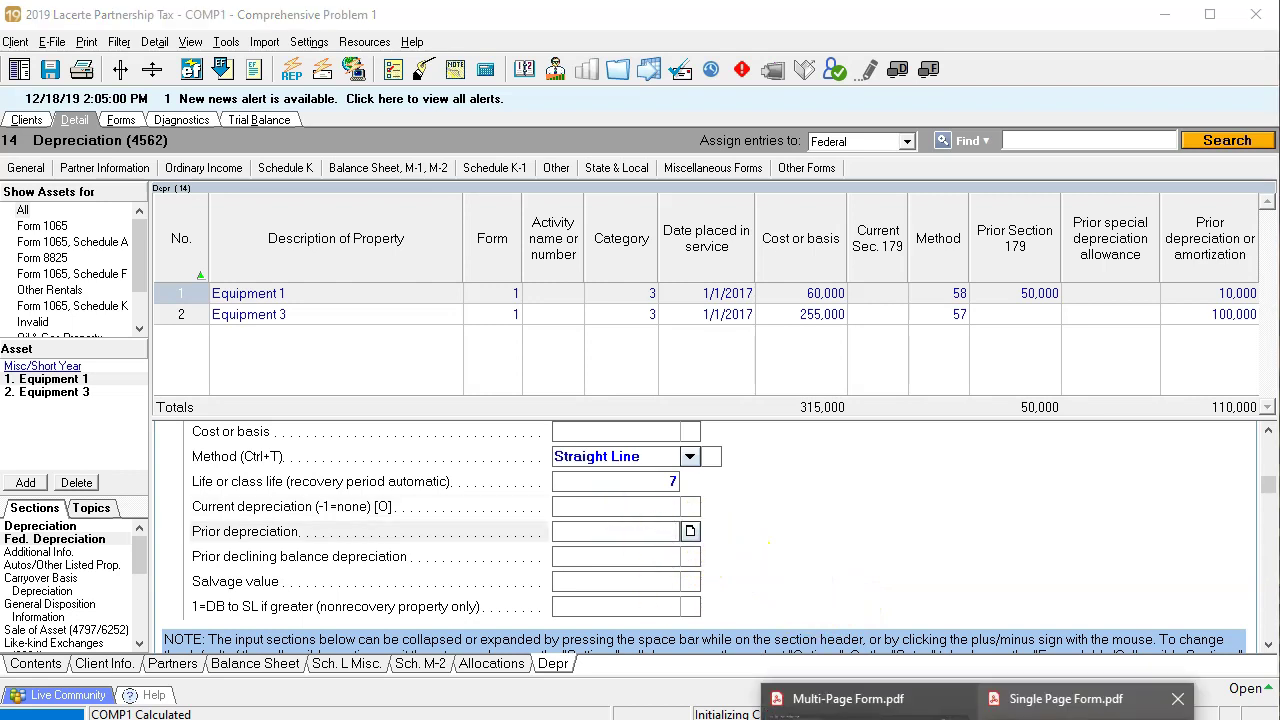
left_click(835, 694)
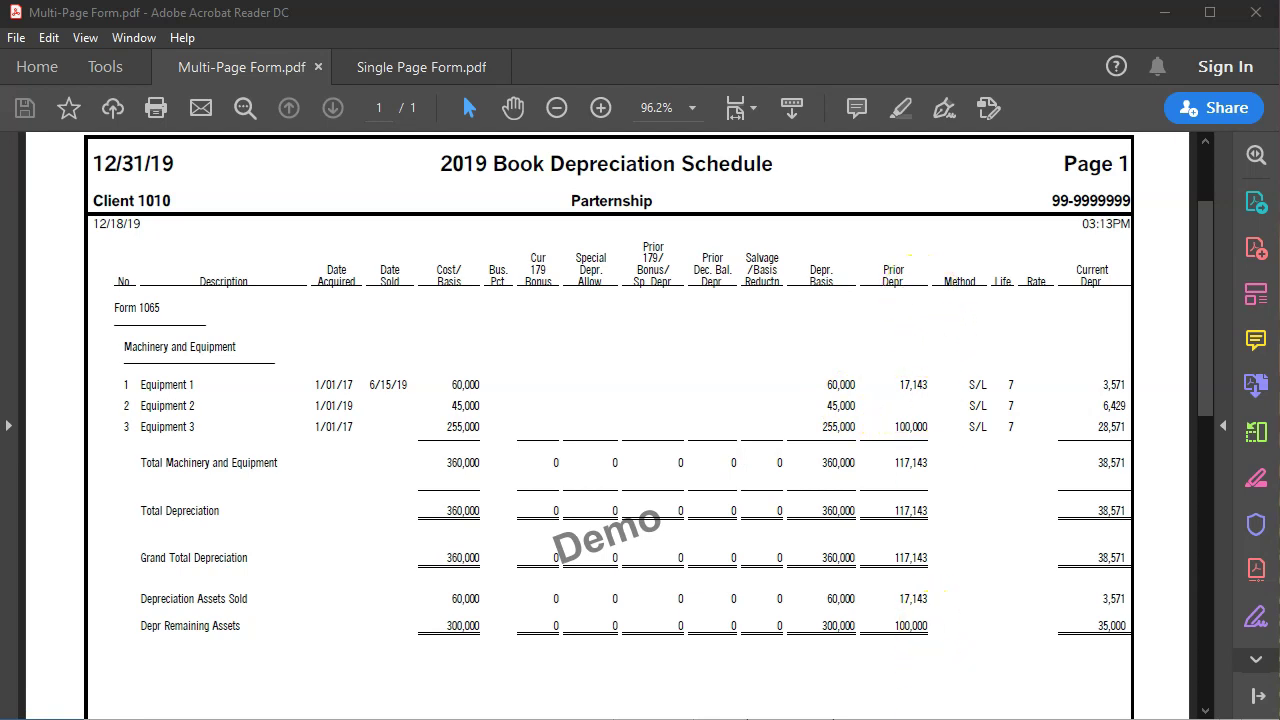
left_click(800, 690)
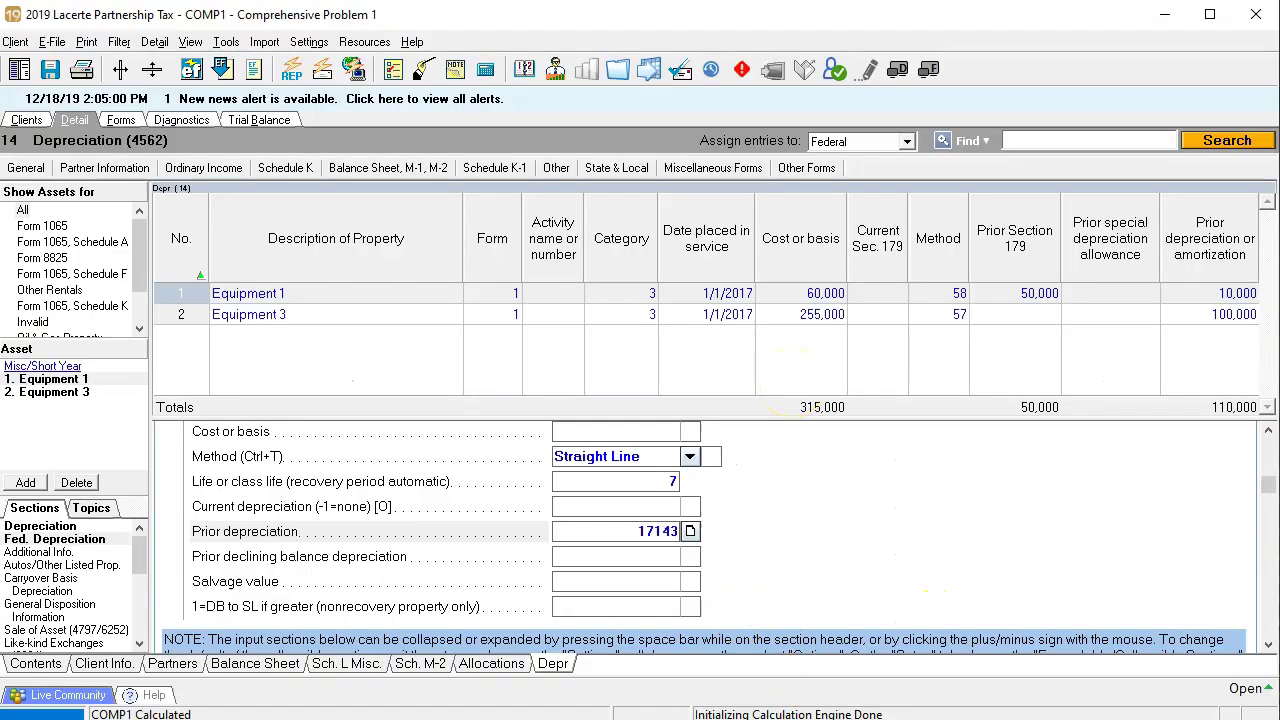
key("Return")
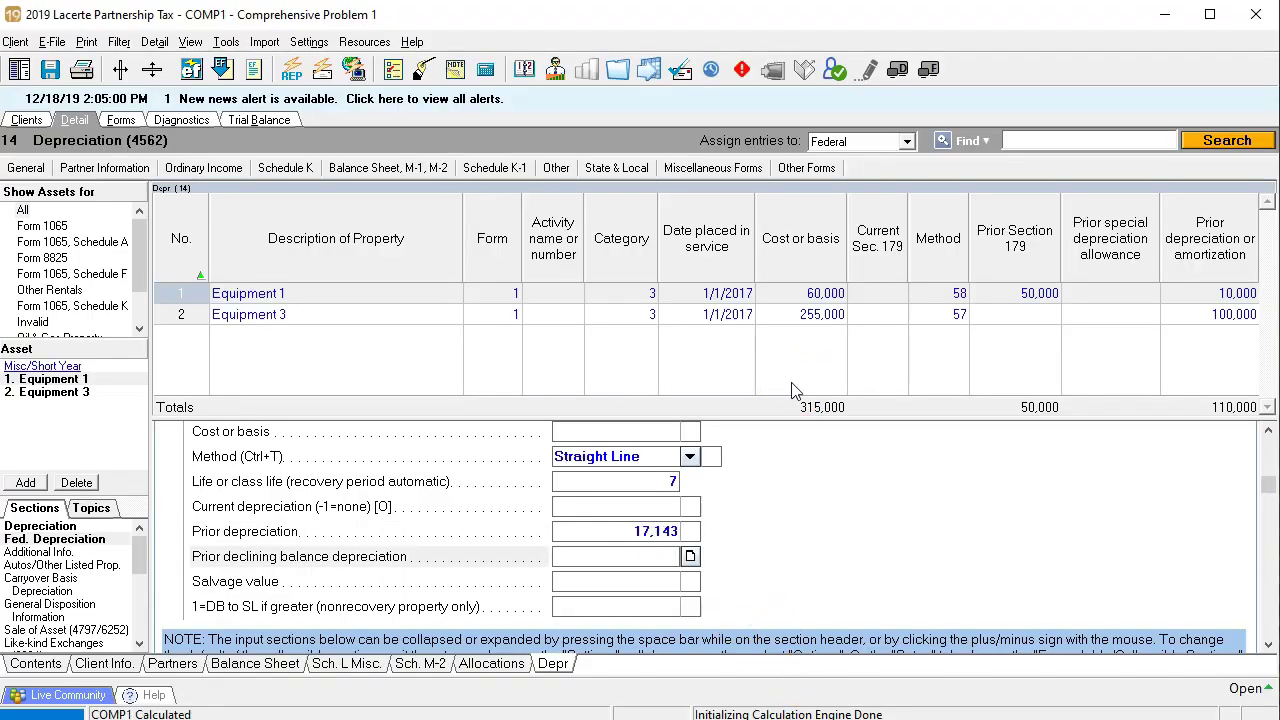
Enter 100,000 as Equipment 3's prior book depreciation, taking the amount from the book schedule PDF
left_click(634, 316)
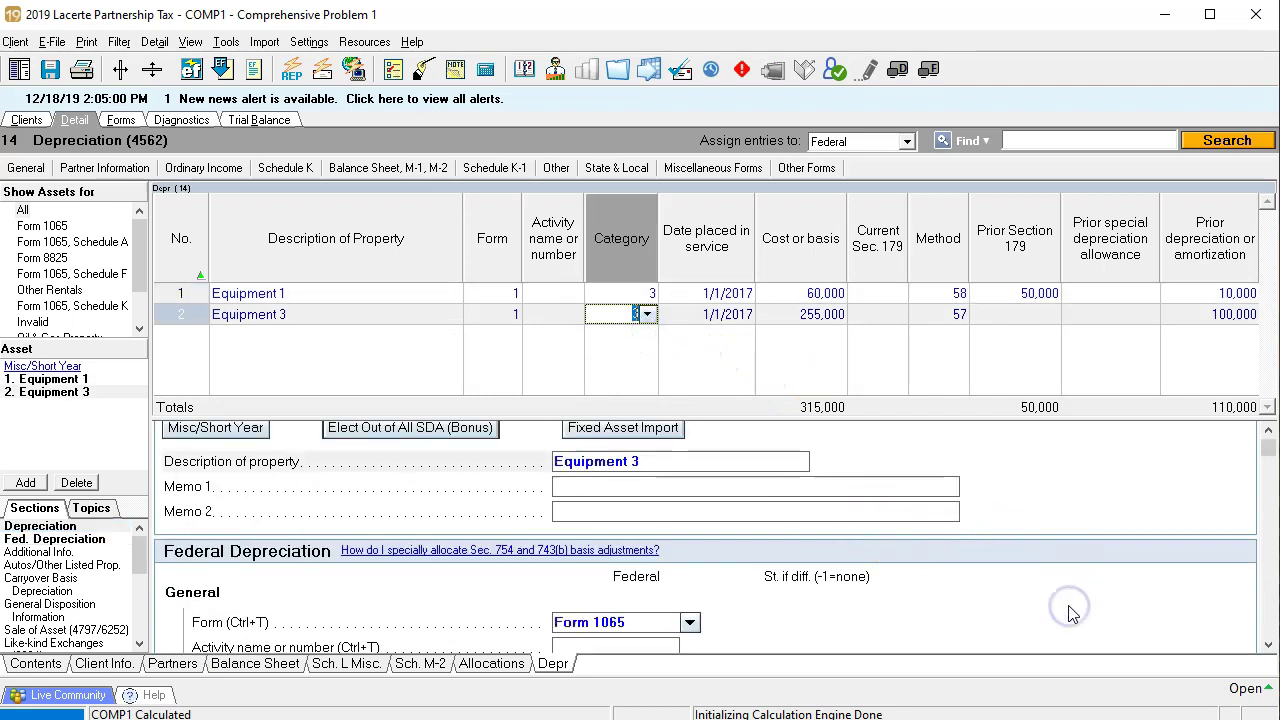
left_click(984, 565)
scroll(980, 567, "down", 10)
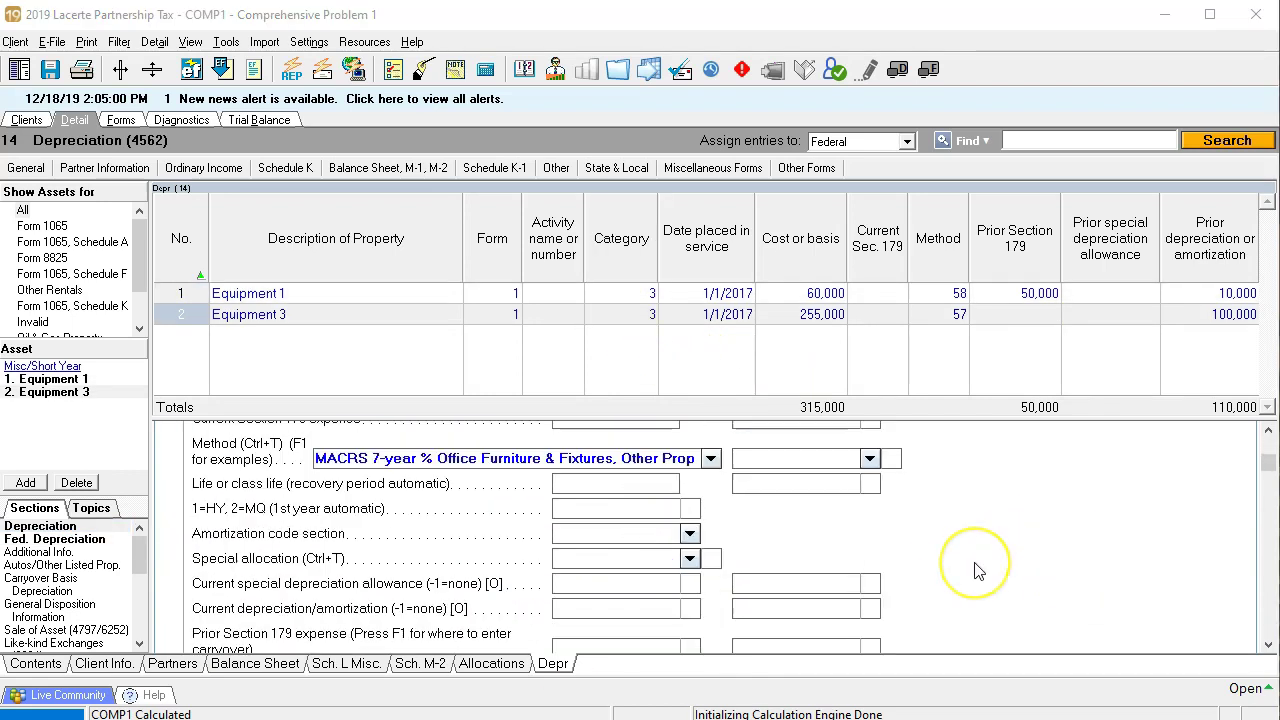
scroll(975, 570, "down", 3)
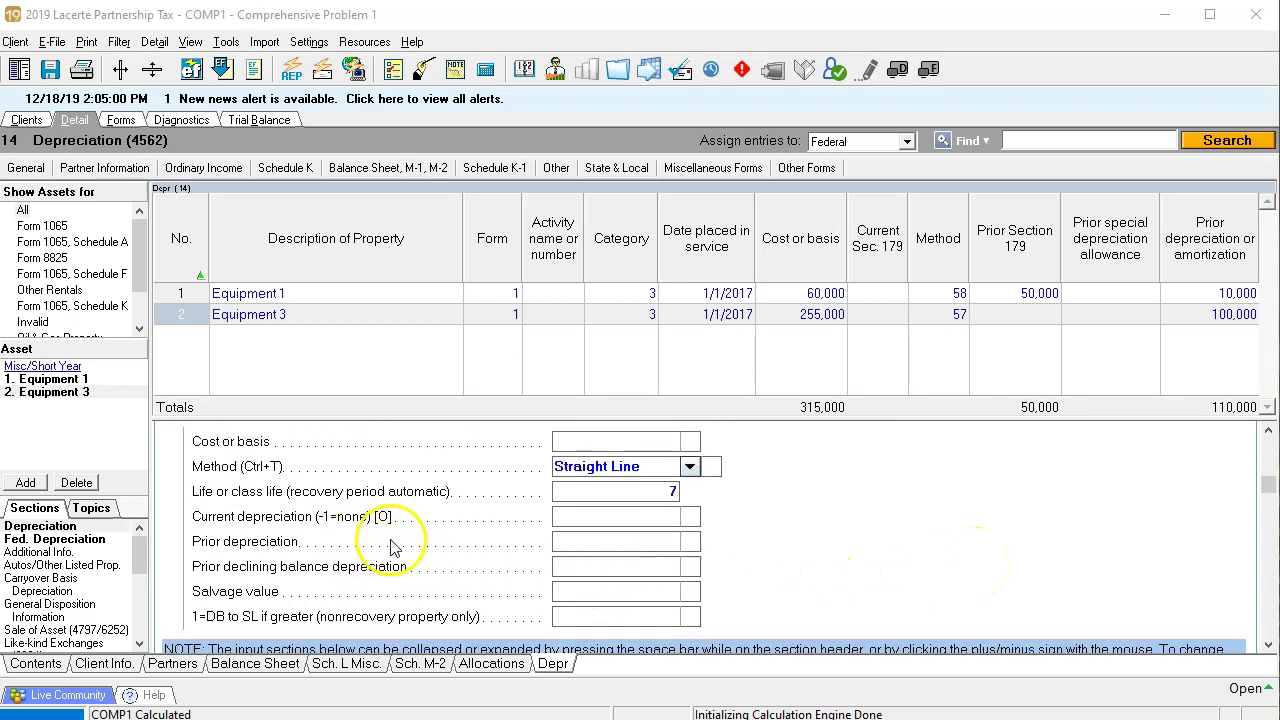
left_click(573, 541)
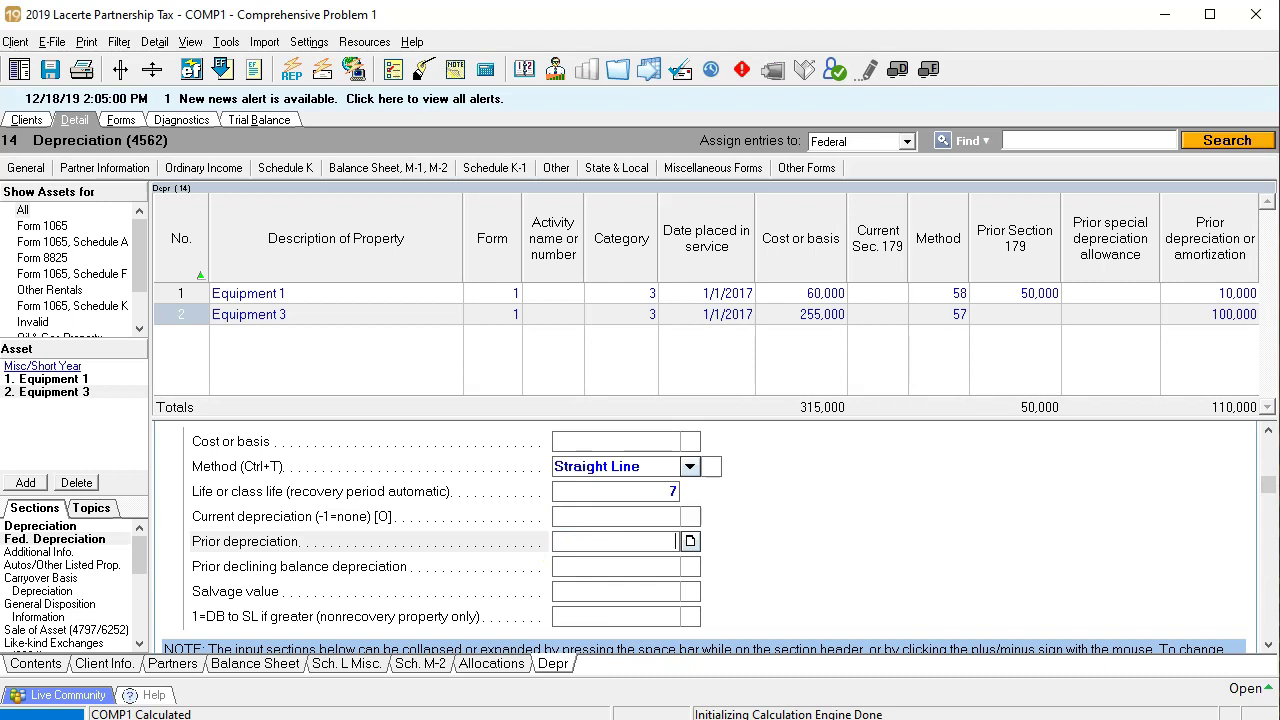
mouse_move(848, 699)
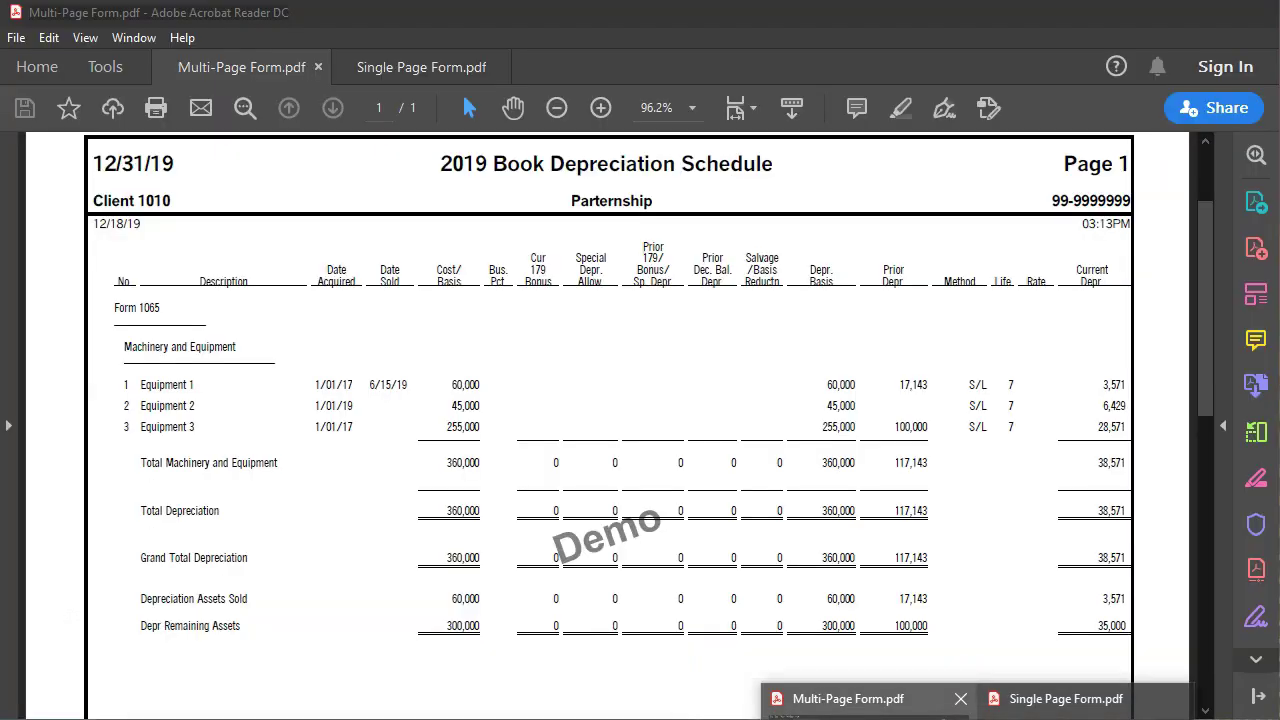
left_click(848, 699)
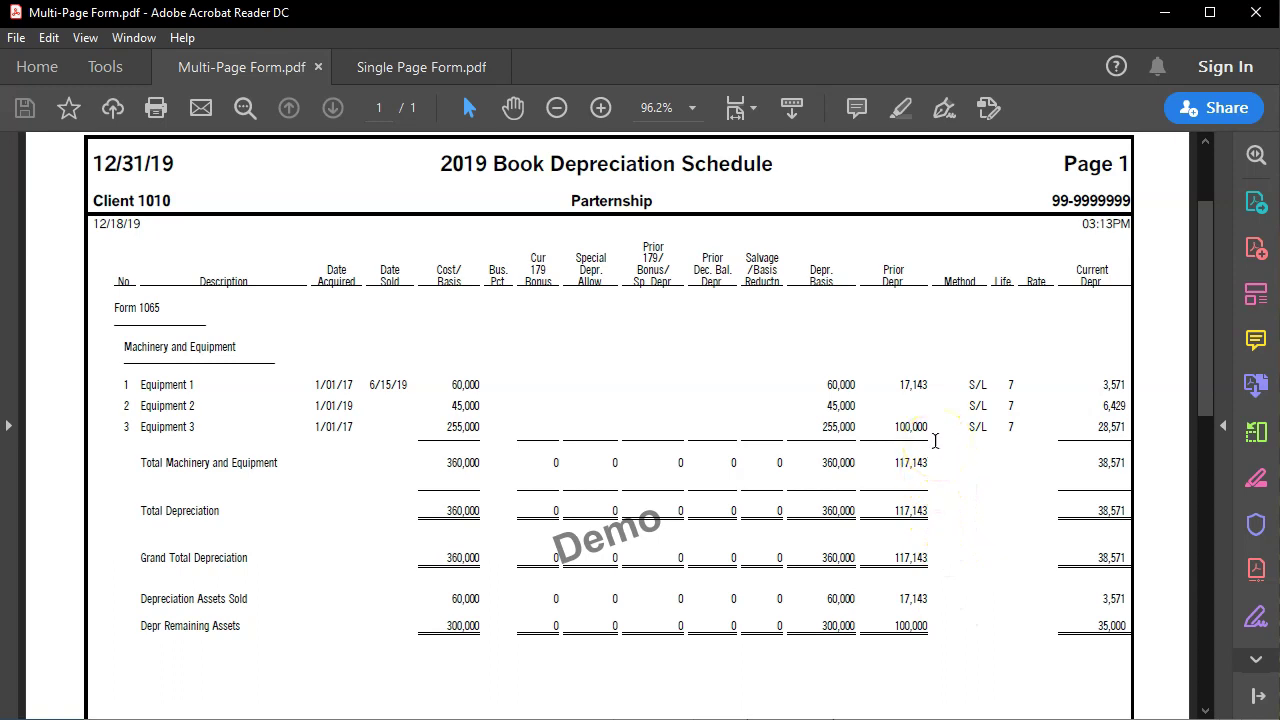
key("alt+Tab")
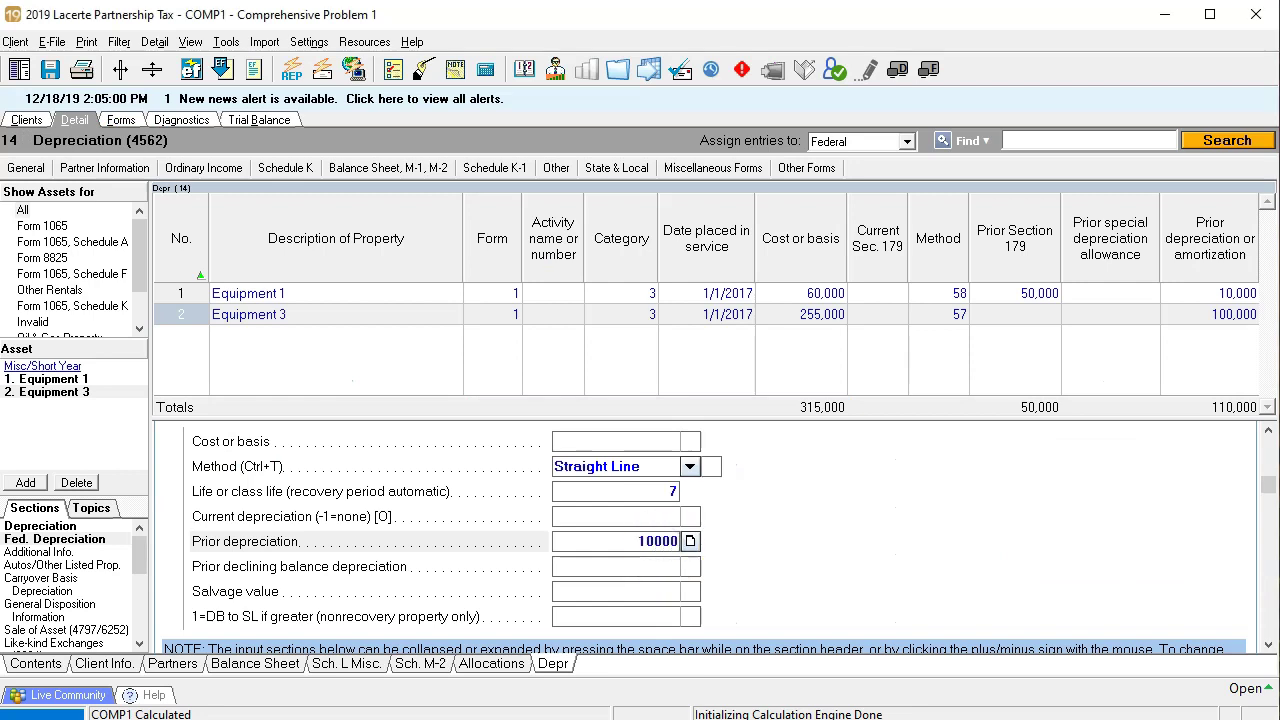
type("0")
key("Return")
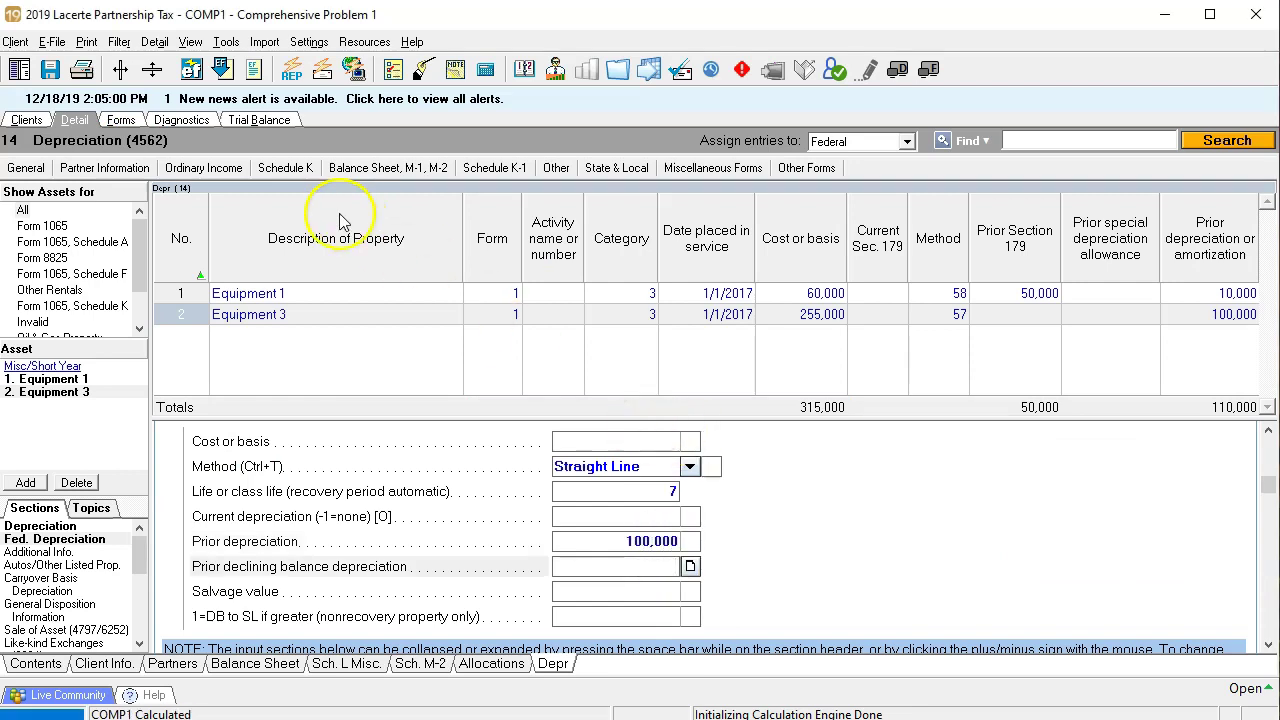
Review the regenerated 2019 federal and book depreciation schedules, examining each equipment's prior depreciation, method, life and current depreciation
left_click(118, 119)
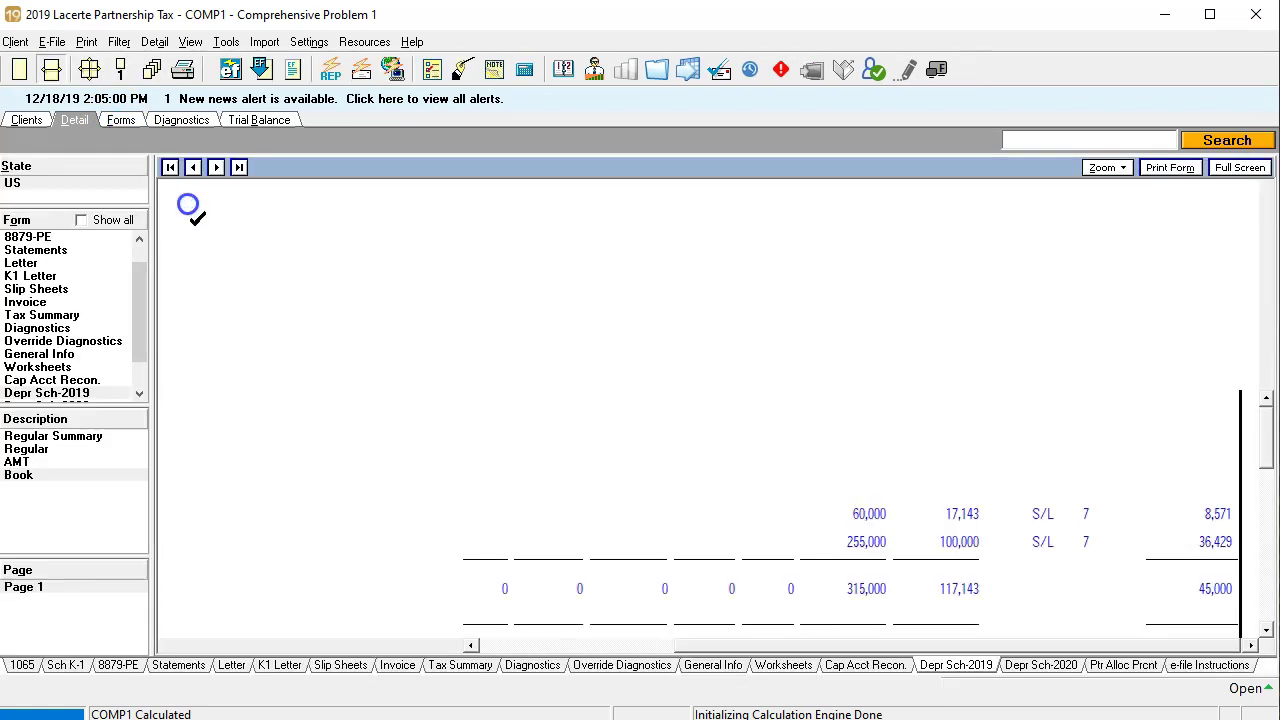
left_click(76, 437)
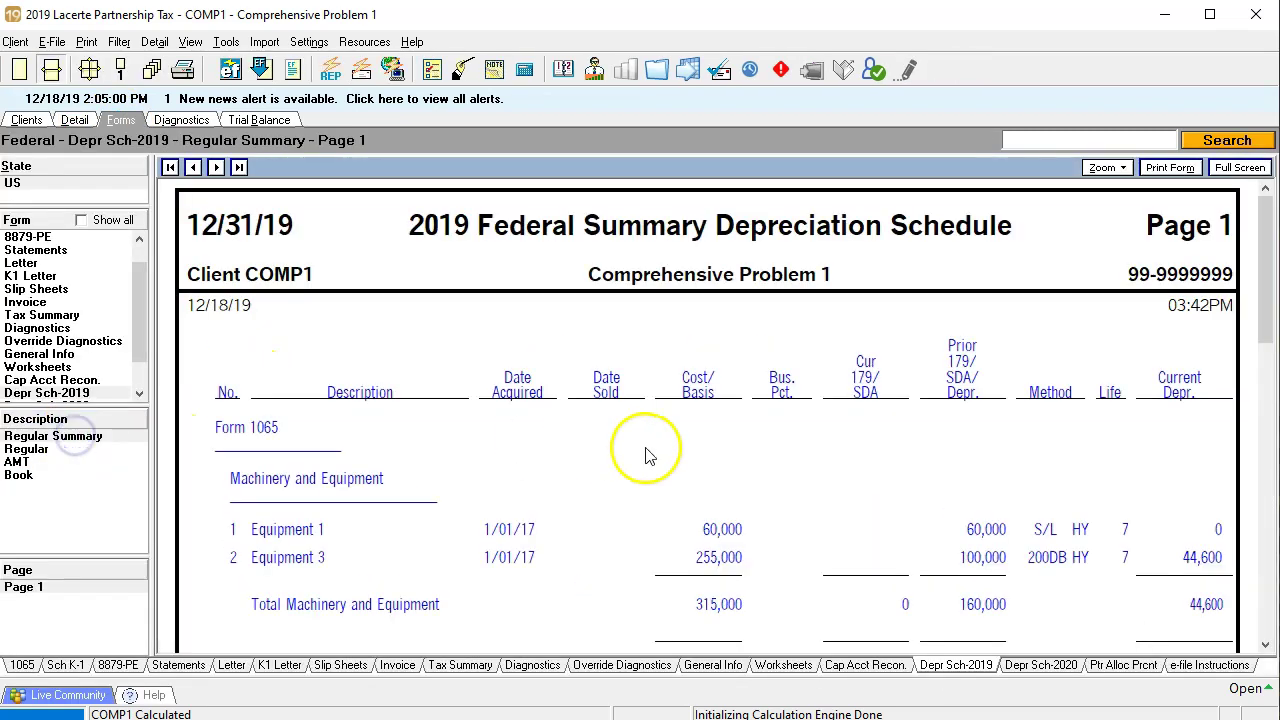
left_click(88, 451)
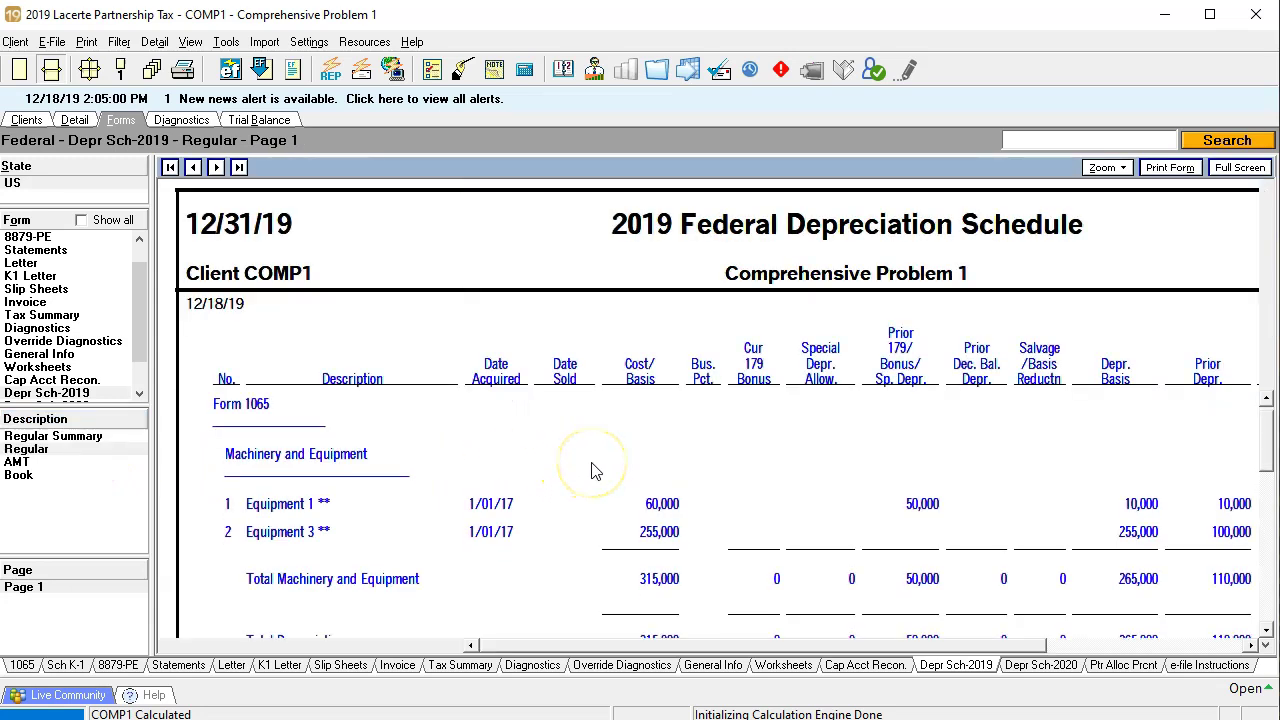
left_click(42, 479)
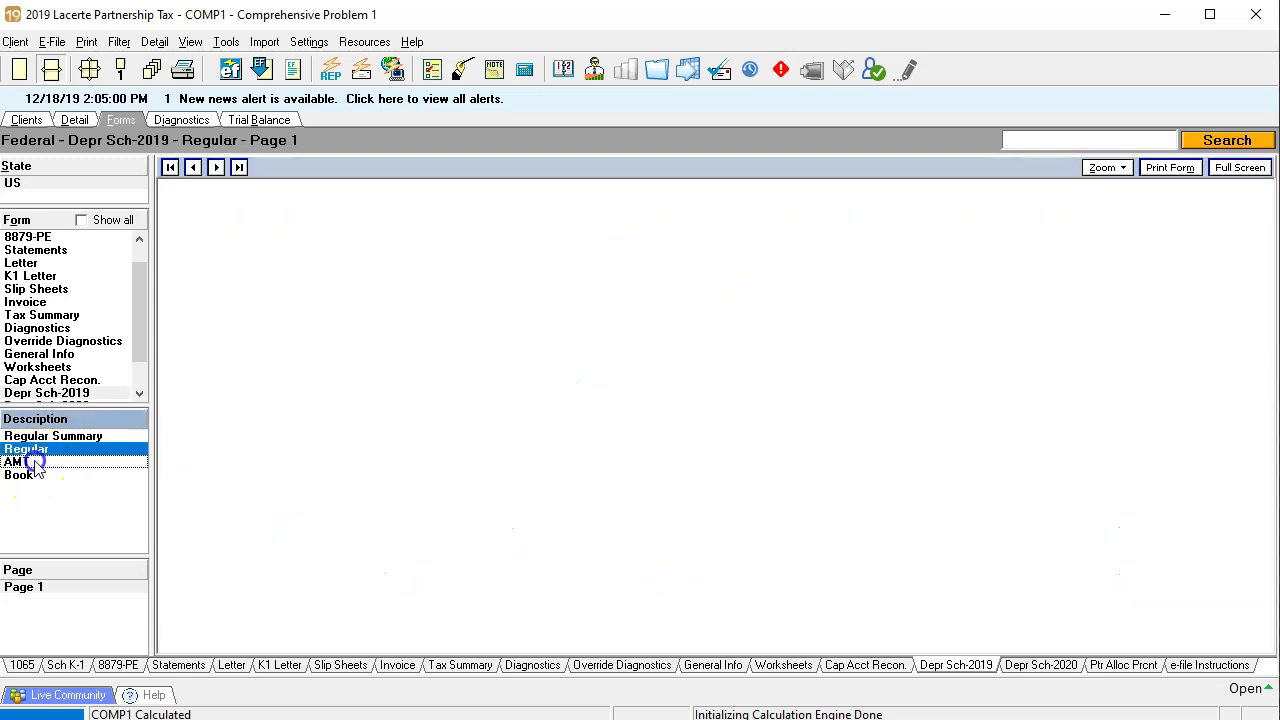
left_click(41, 480)
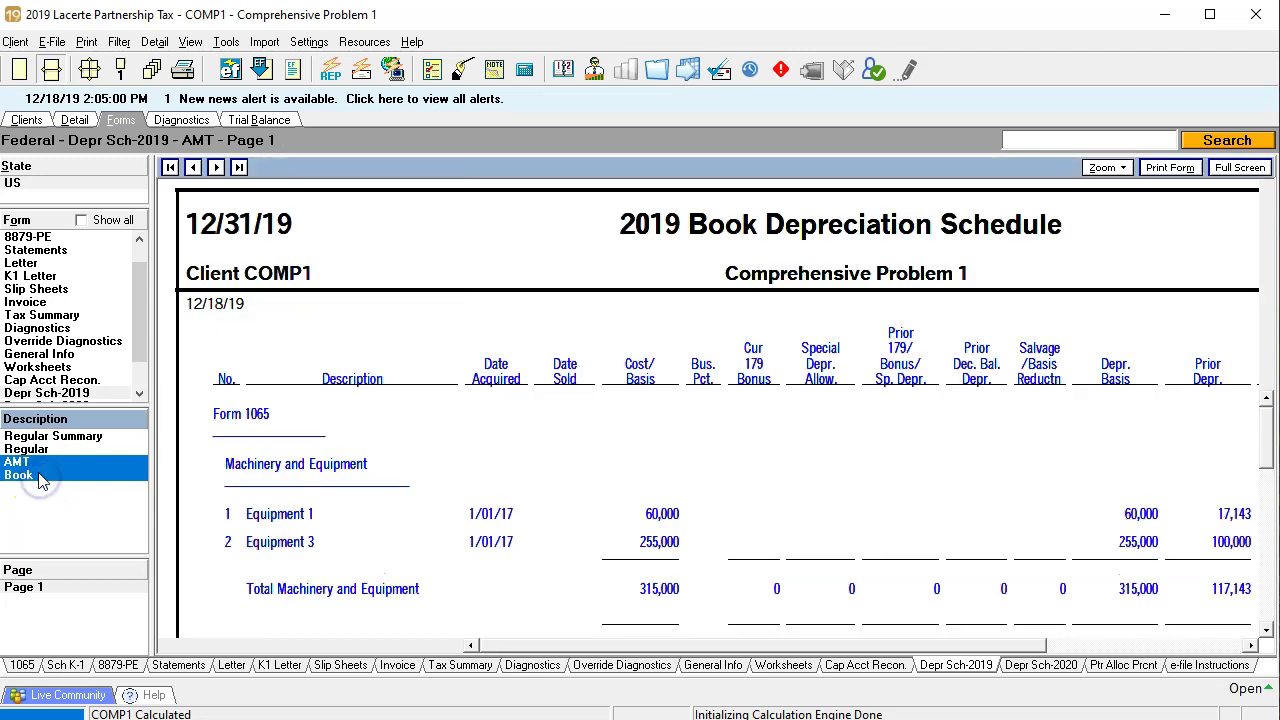
left_click_drag(672, 648, 870, 647)
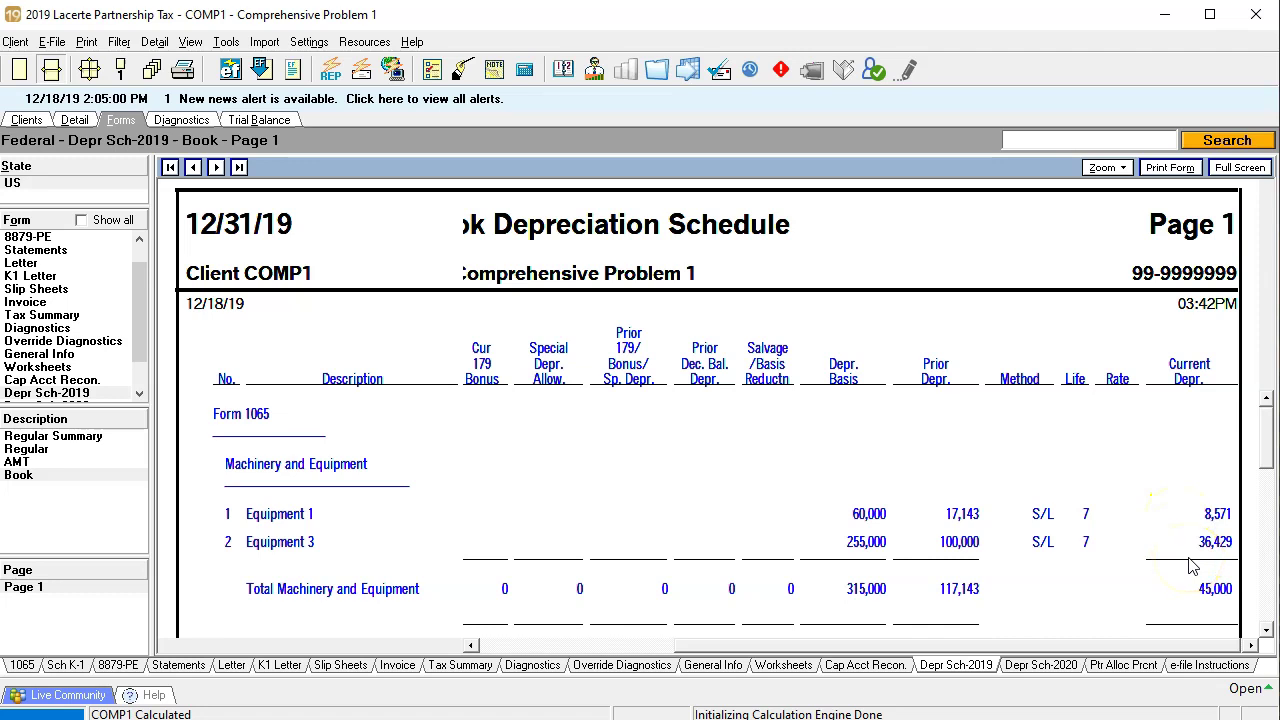
left_click(1190, 596)
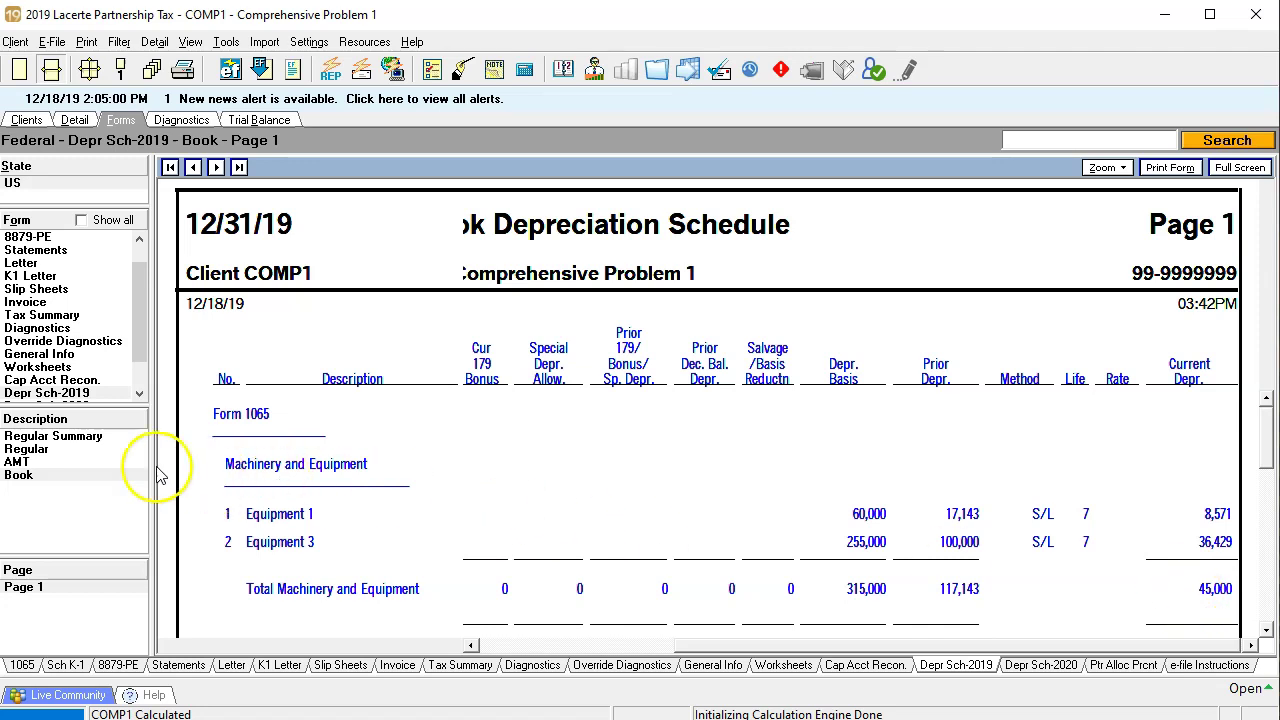
Examine the asset lines and depreciation totals in the 2019 federal Regular Summary depreciation schedule
left_click(45, 437)
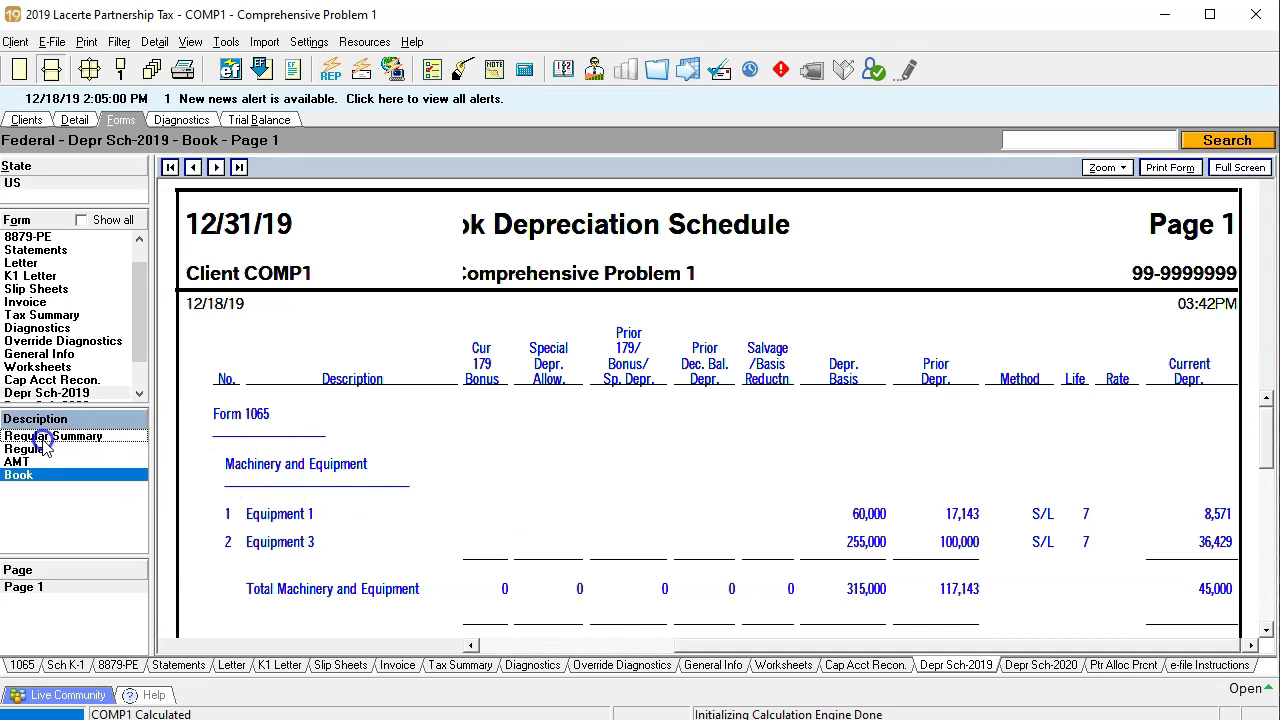
scroll(875, 500, "down", 3)
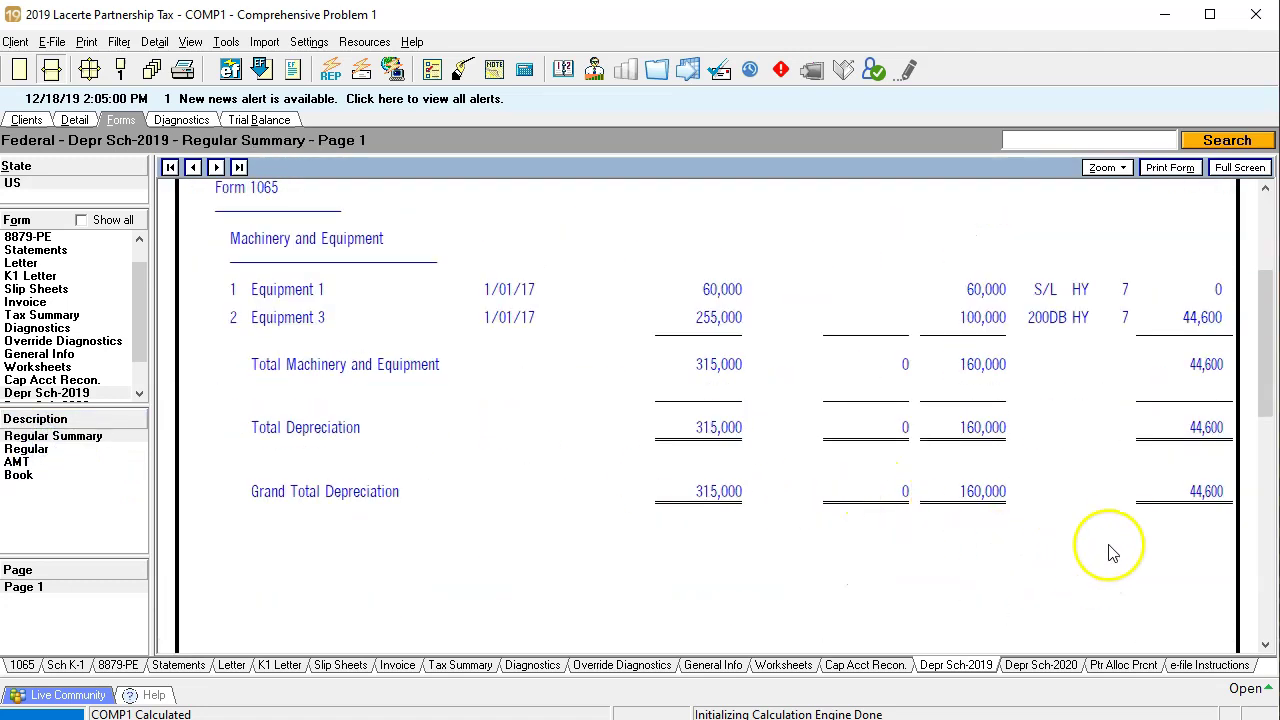
scroll(1125, 527, "up", 3)
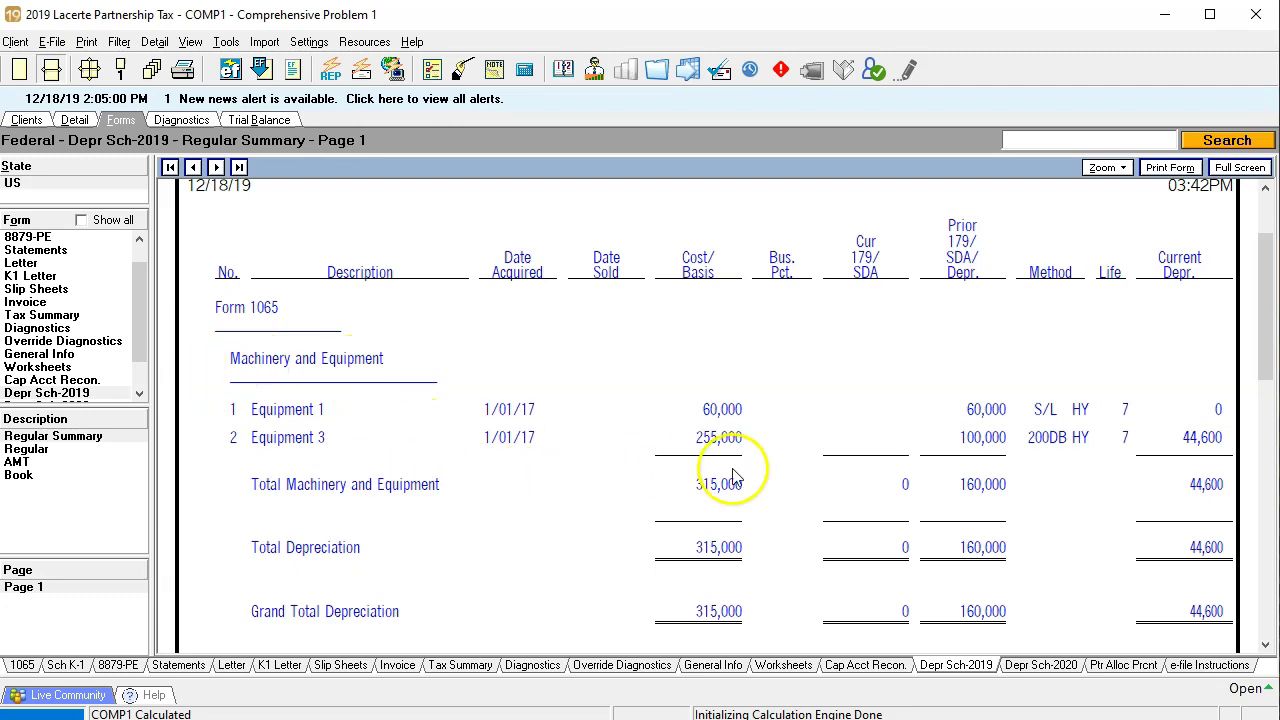
scroll(733, 469, "down", 3)
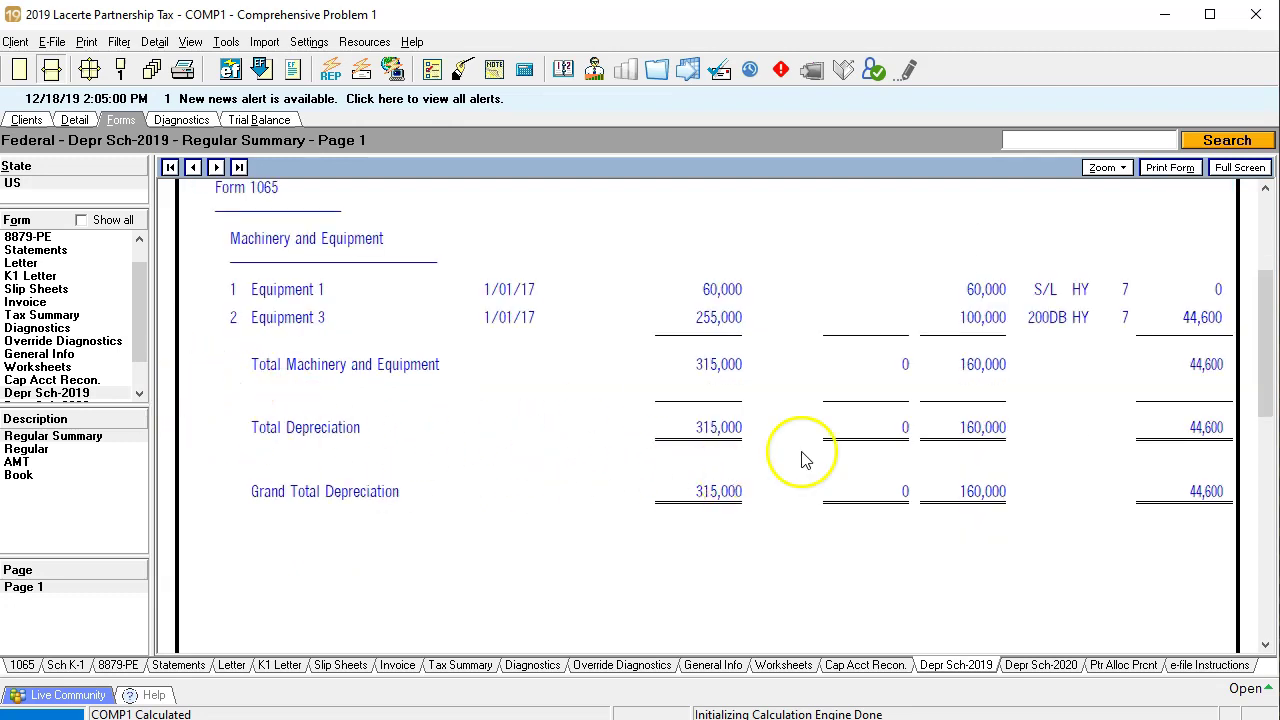
Compare the federal summary schedule's depreciation total with Form 1065 page 1 and tick off the line 16c depreciation amount as checked
scroll(1106, 523, "up", 3)
scroll(1109, 523, "up", 3)
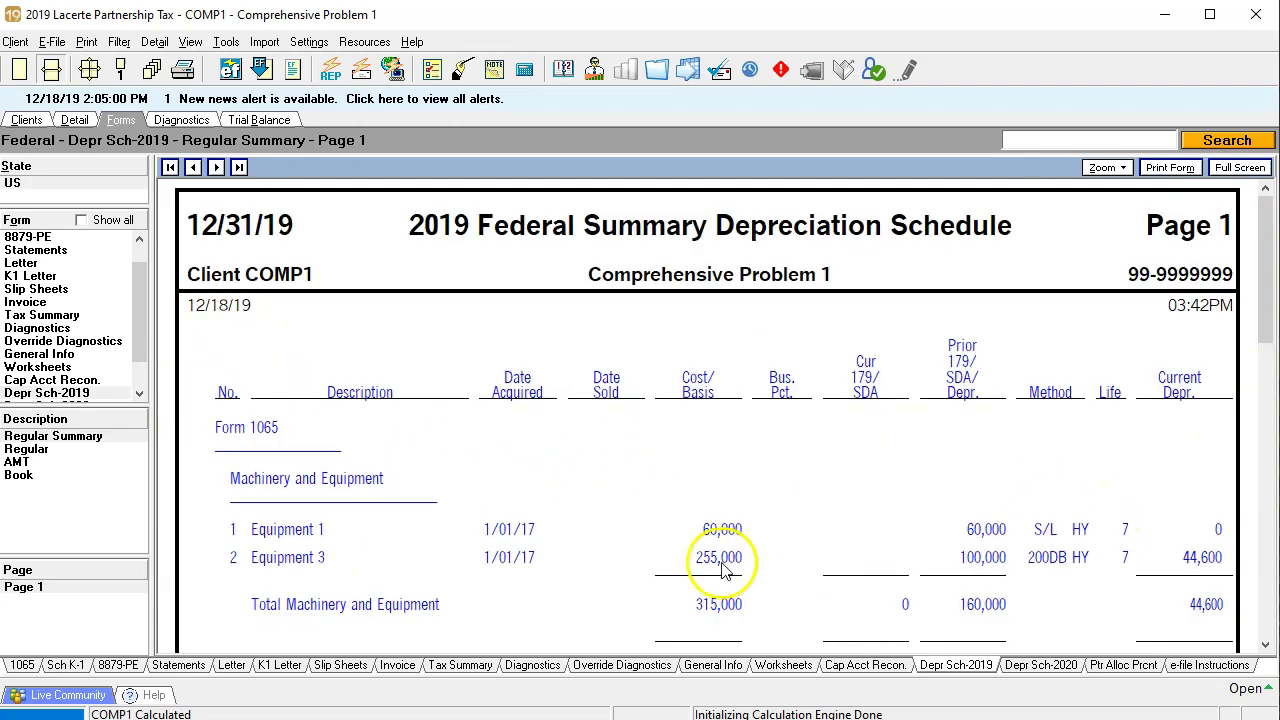
scroll(643, 563, "down", 9)
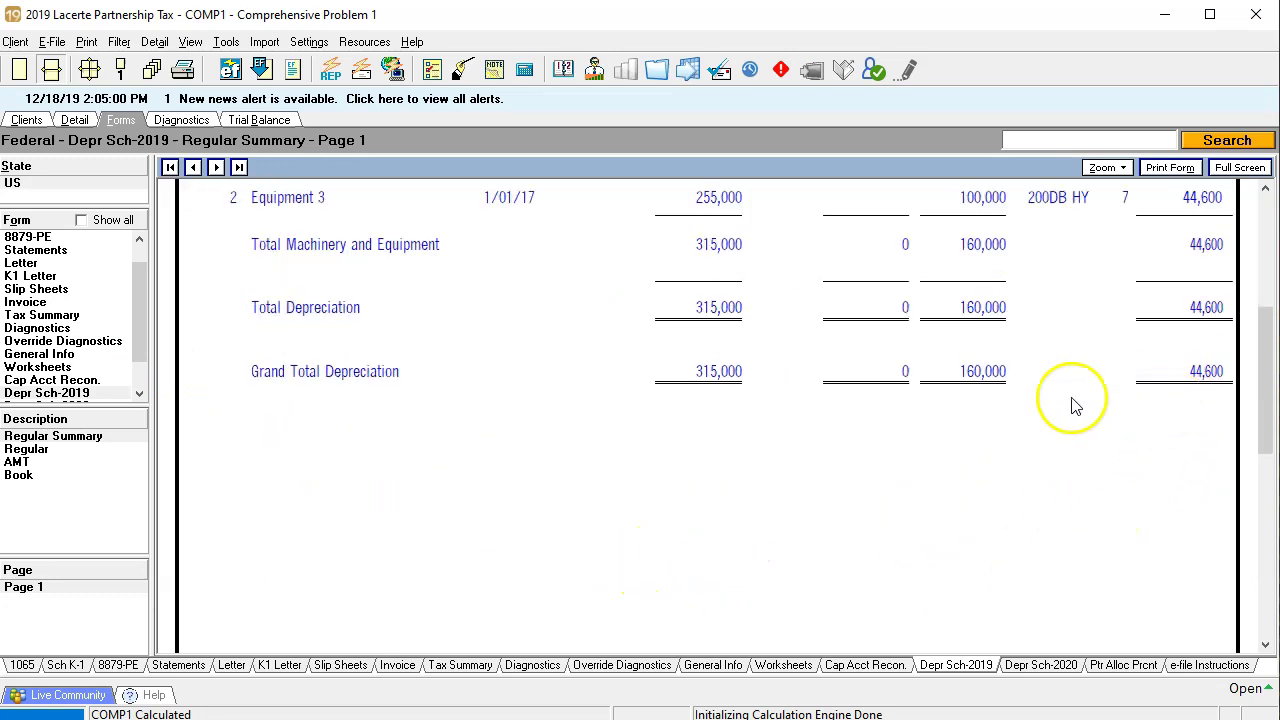
scroll(137, 286, "up", 1)
left_click(28, 237)
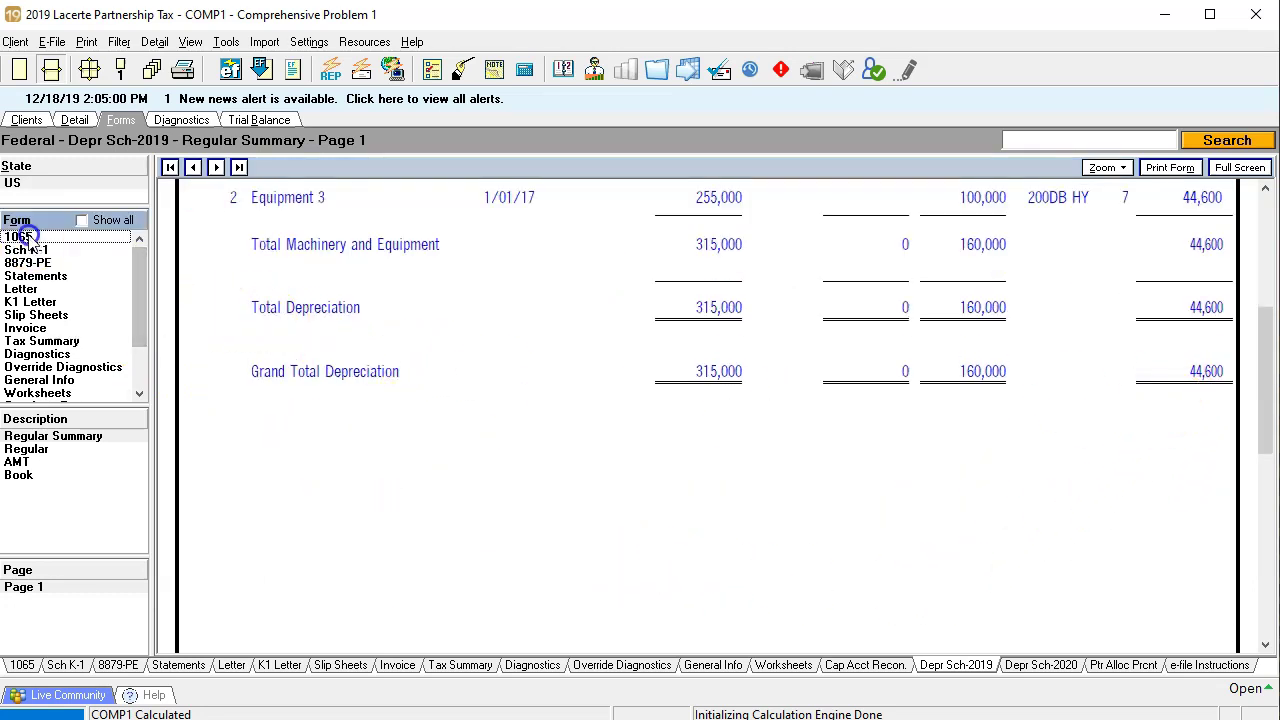
scroll(678, 420, "down", 10)
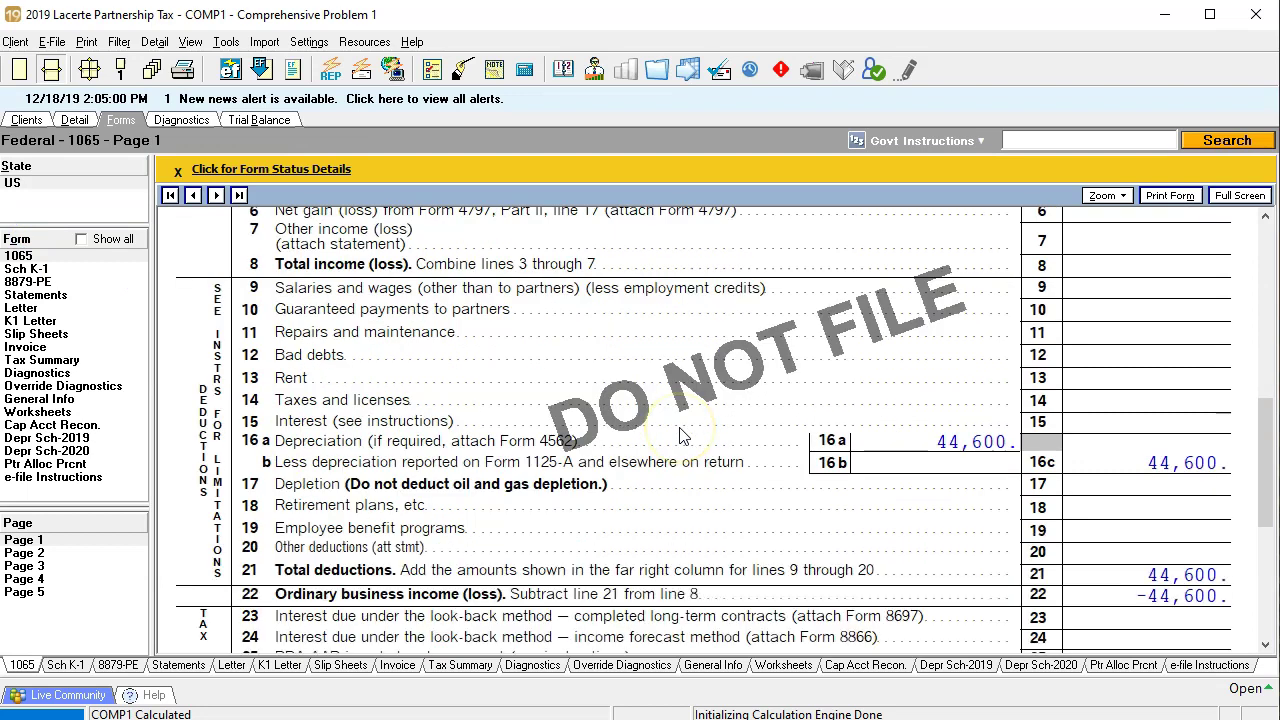
left_click(1140, 460)
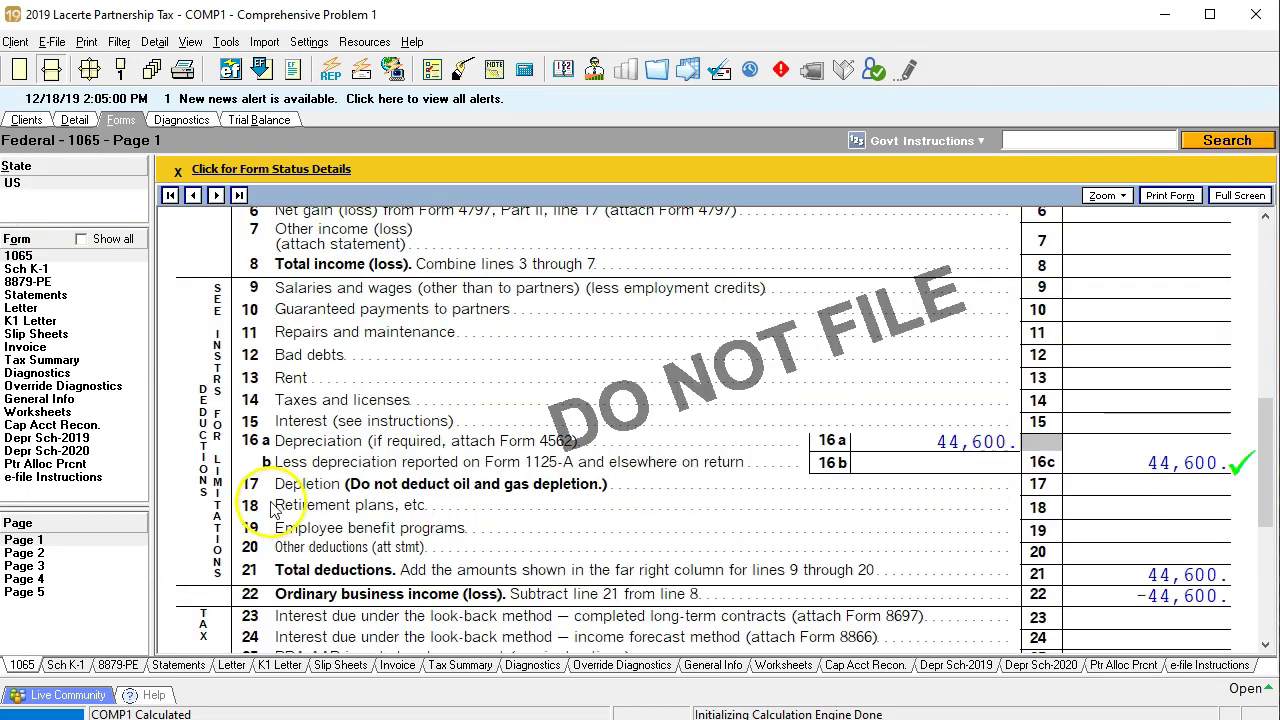
Examine the 2019 Book depreciation schedule's methods, lives, prior depreciation and current depreciation totals for Equipment 1 and Equipment 3
left_click(78, 437)
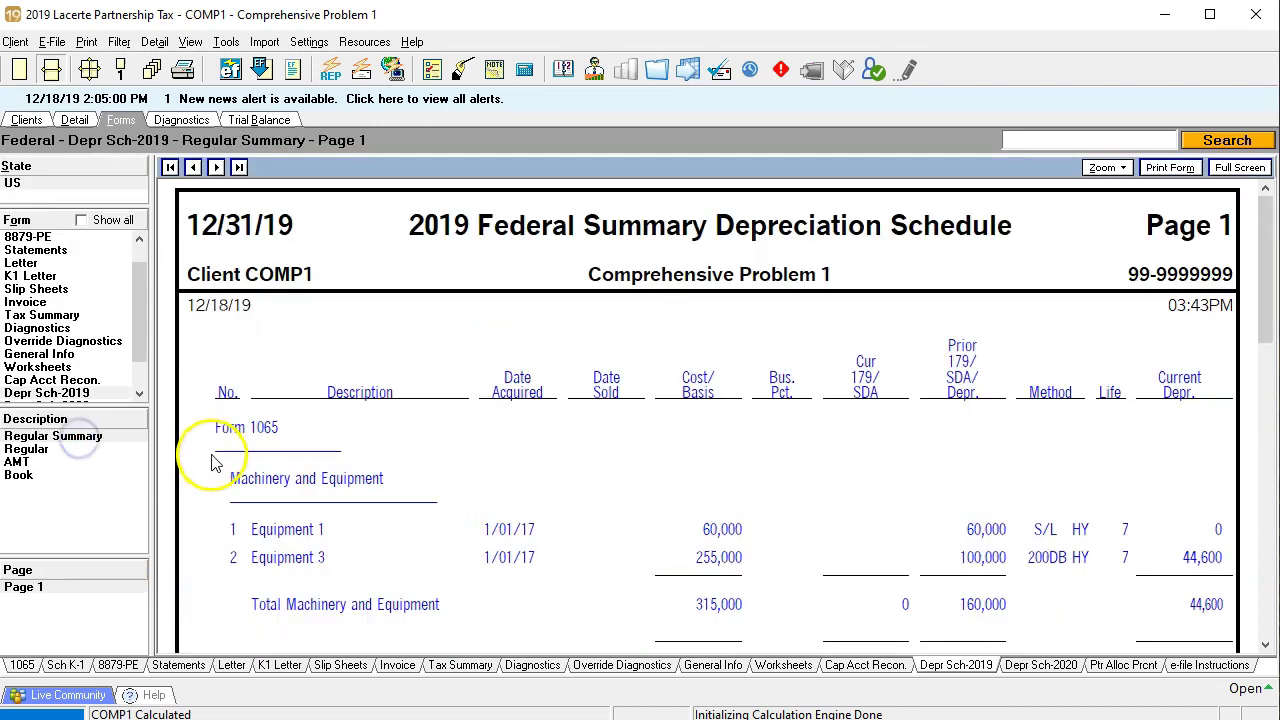
left_click(71, 476)
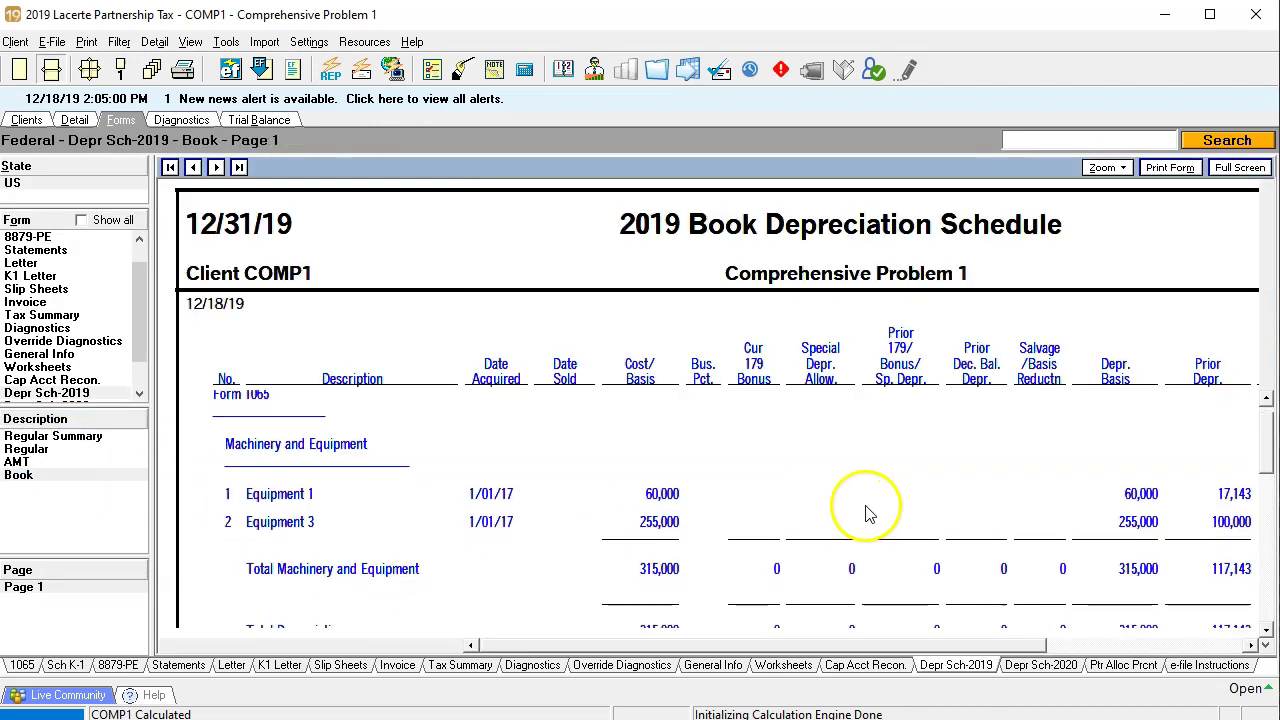
left_click_drag(980, 645, 1237, 570)
scroll(1237, 570, "down", 1)
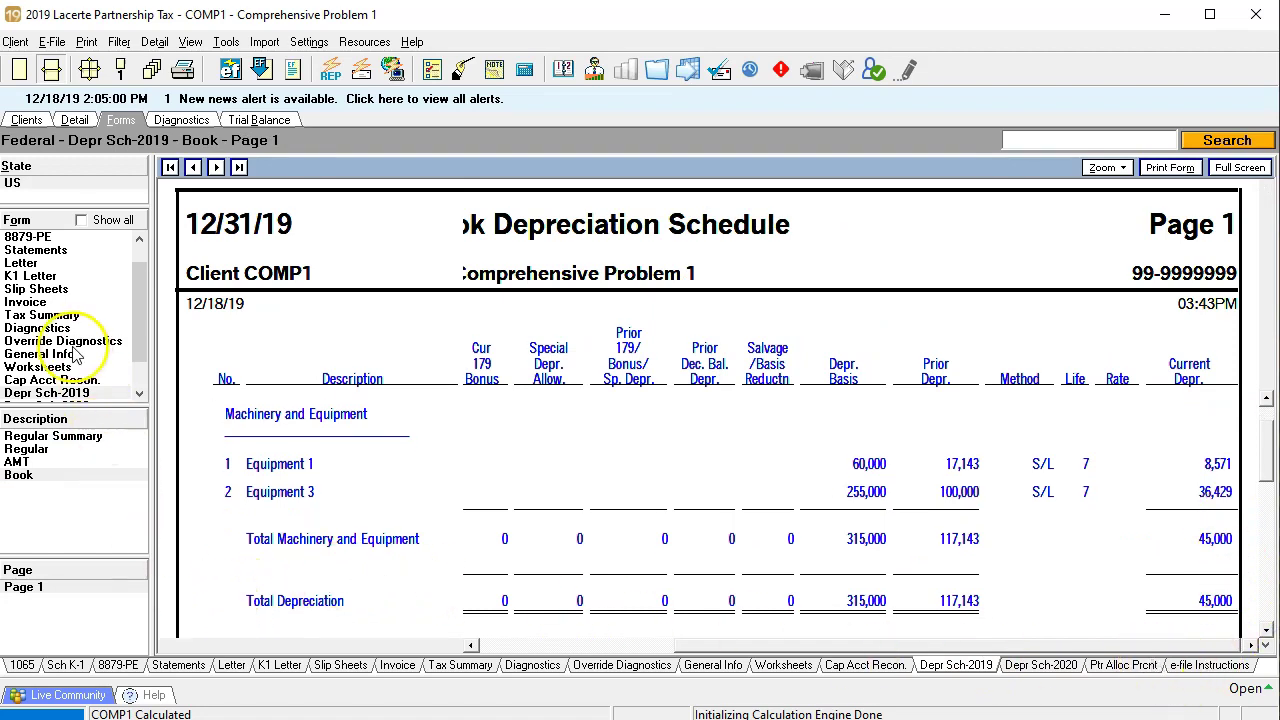
Review Form 1065 pages 1, 3 and 4, examining the depreciation deduction, Schedule K self-employment earnings and the AMT depreciation adjustment
left_click_drag(138, 322, 136, 250)
left_click(40, 238)
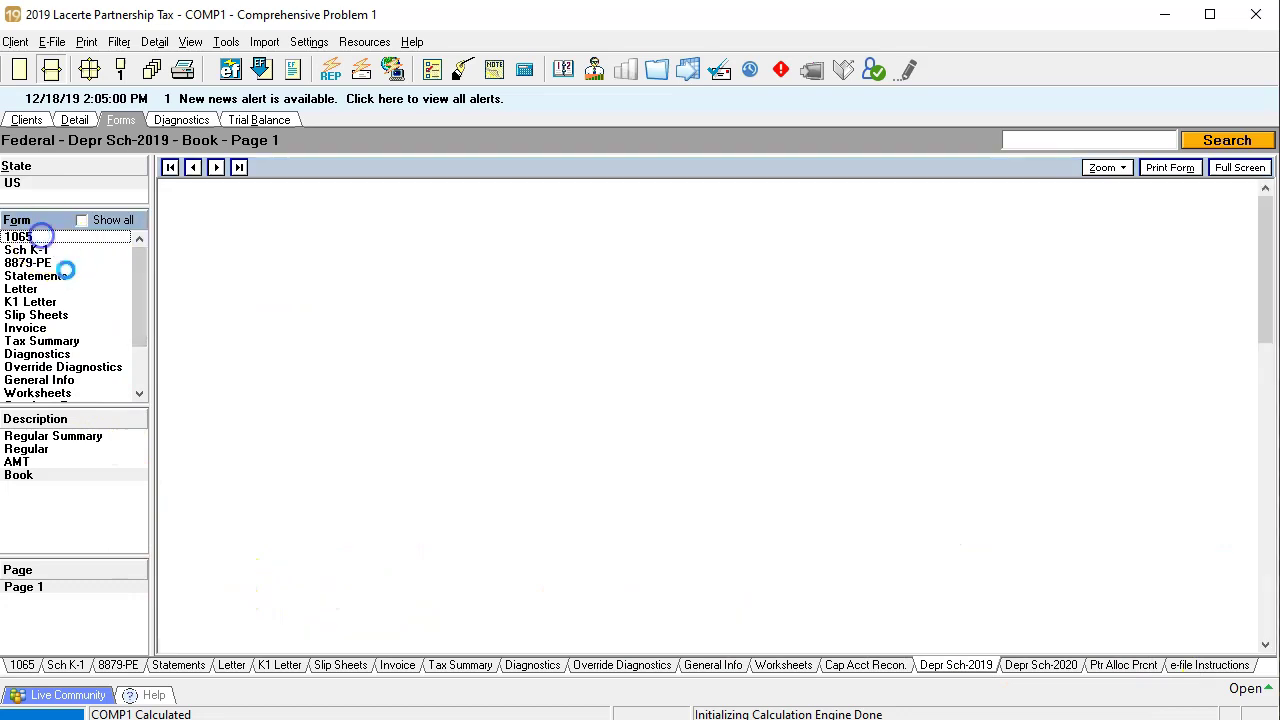
scroll(530, 520, "down", 10)
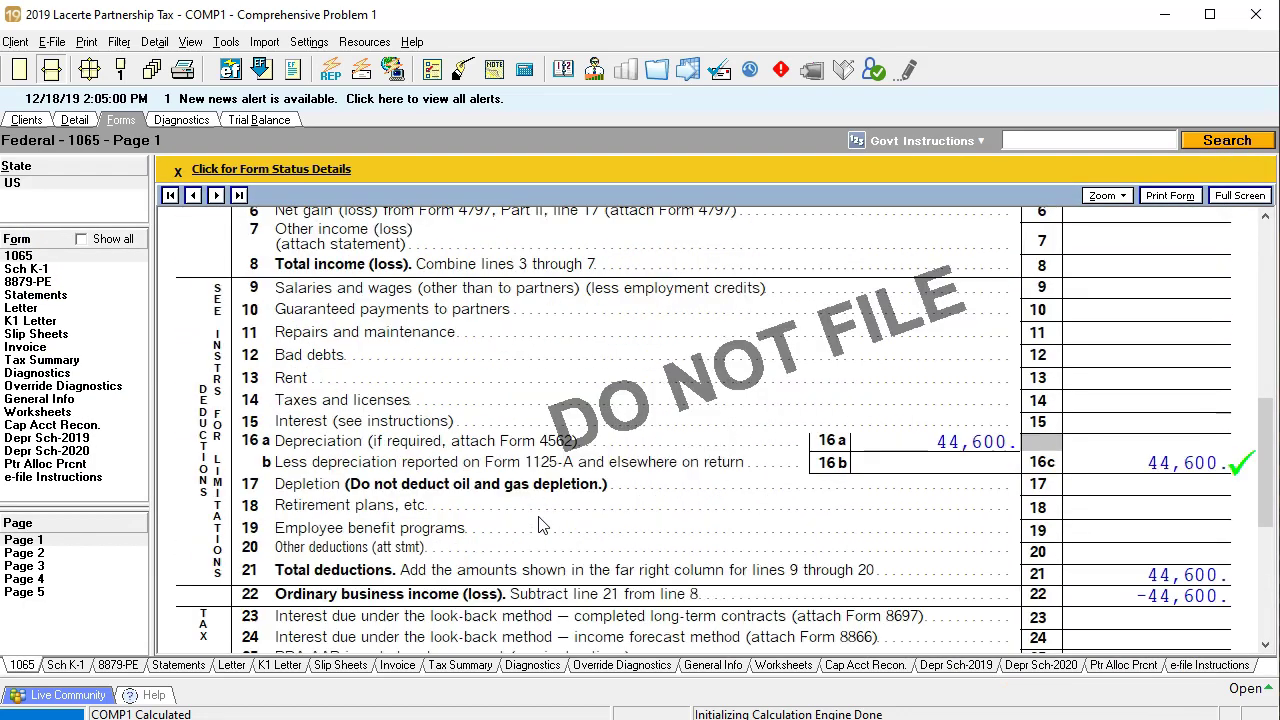
left_click(25, 565)
scroll(371, 543, "down", 3)
scroll(391, 538, "down", 5)
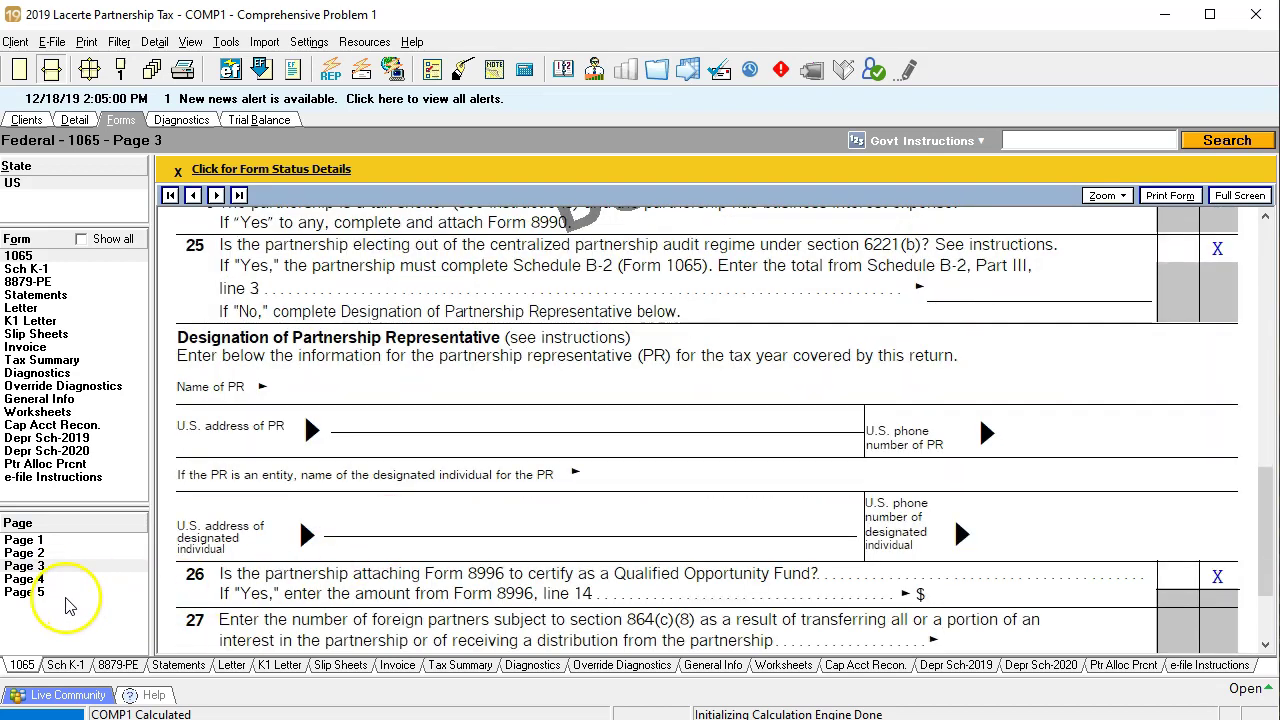
left_click(30, 579)
scroll(548, 480, "down", 3)
scroll(548, 480, "up", 3)
scroll(548, 480, "down", 15)
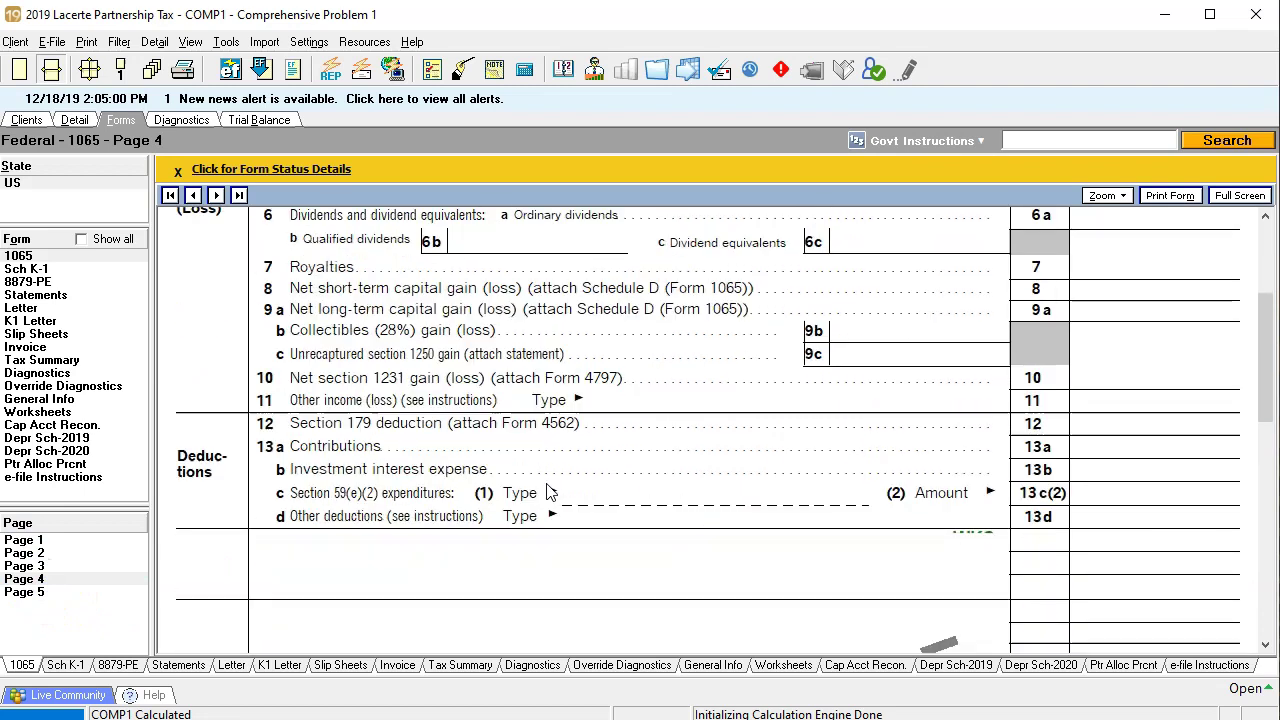
scroll(551, 484, "up", 15)
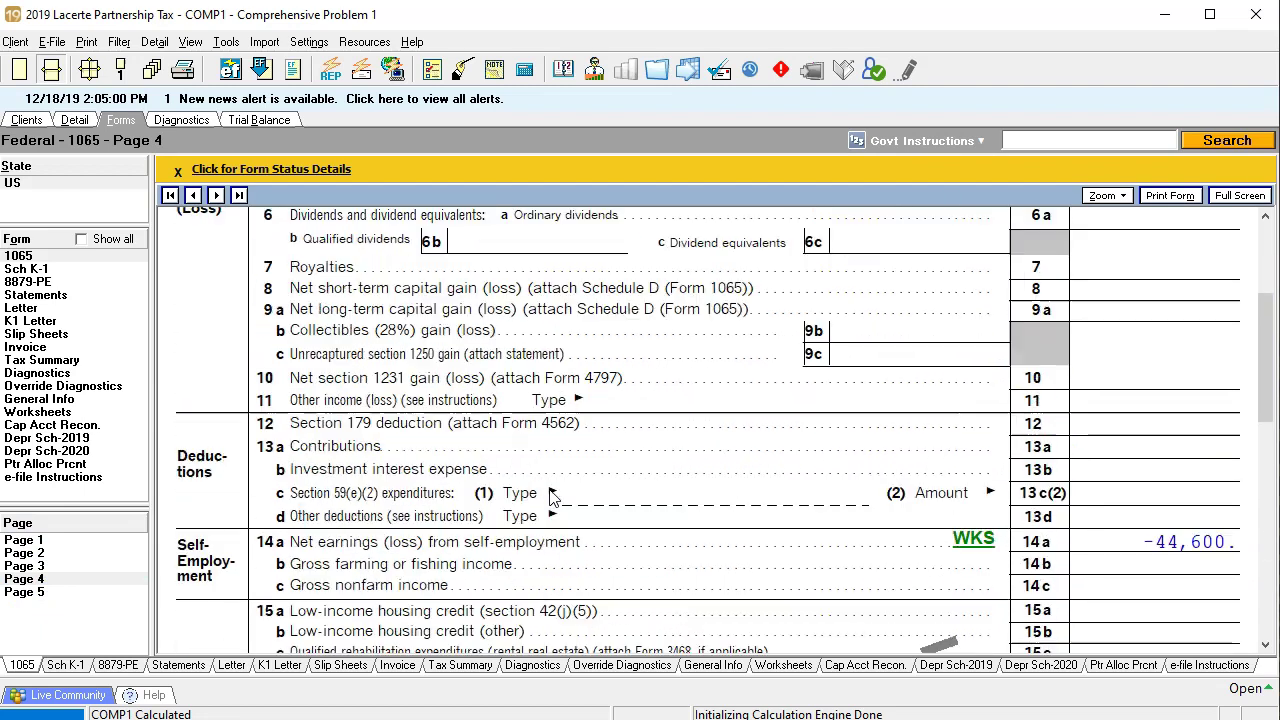
scroll(551, 484, "down", 2)
scroll(551, 484, "down", 8)
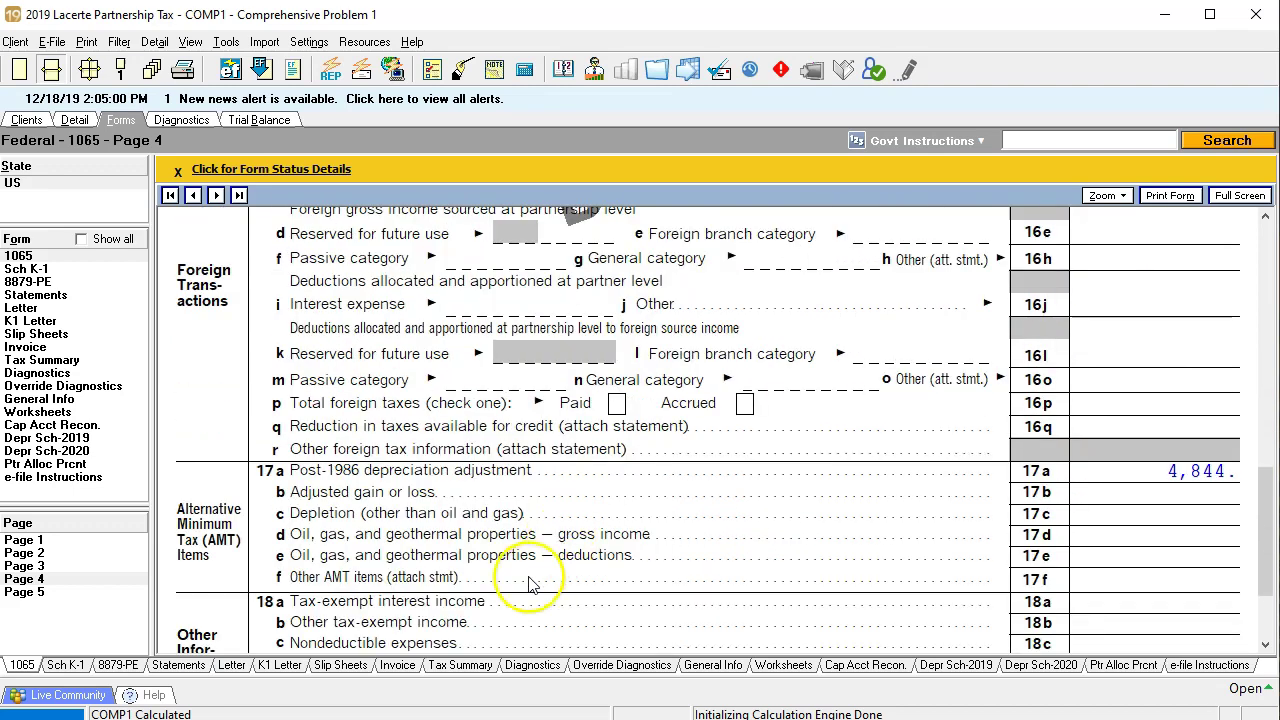
Examine the net income analysis, Schedule L balance sheet and Schedule M-1 reconciliation on Form 1065 page 5
left_click(91, 595)
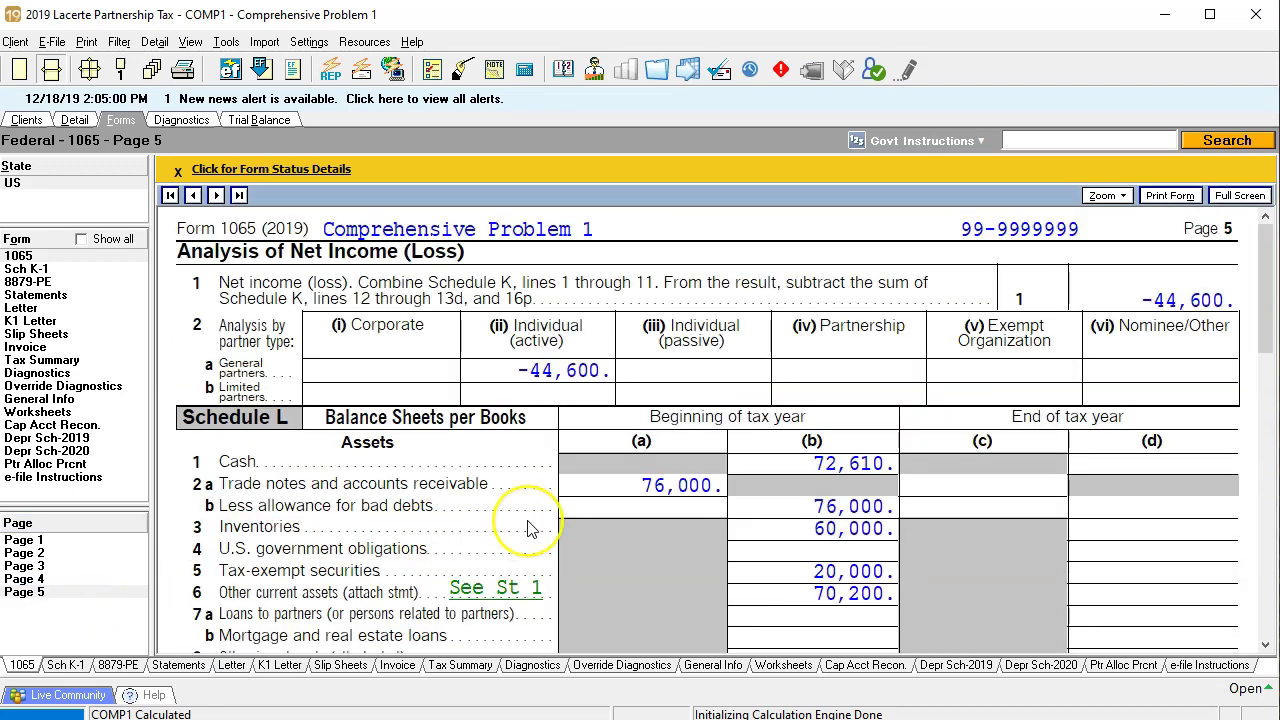
scroll(528, 526, "down", 10)
scroll(530, 530, "down", 3)
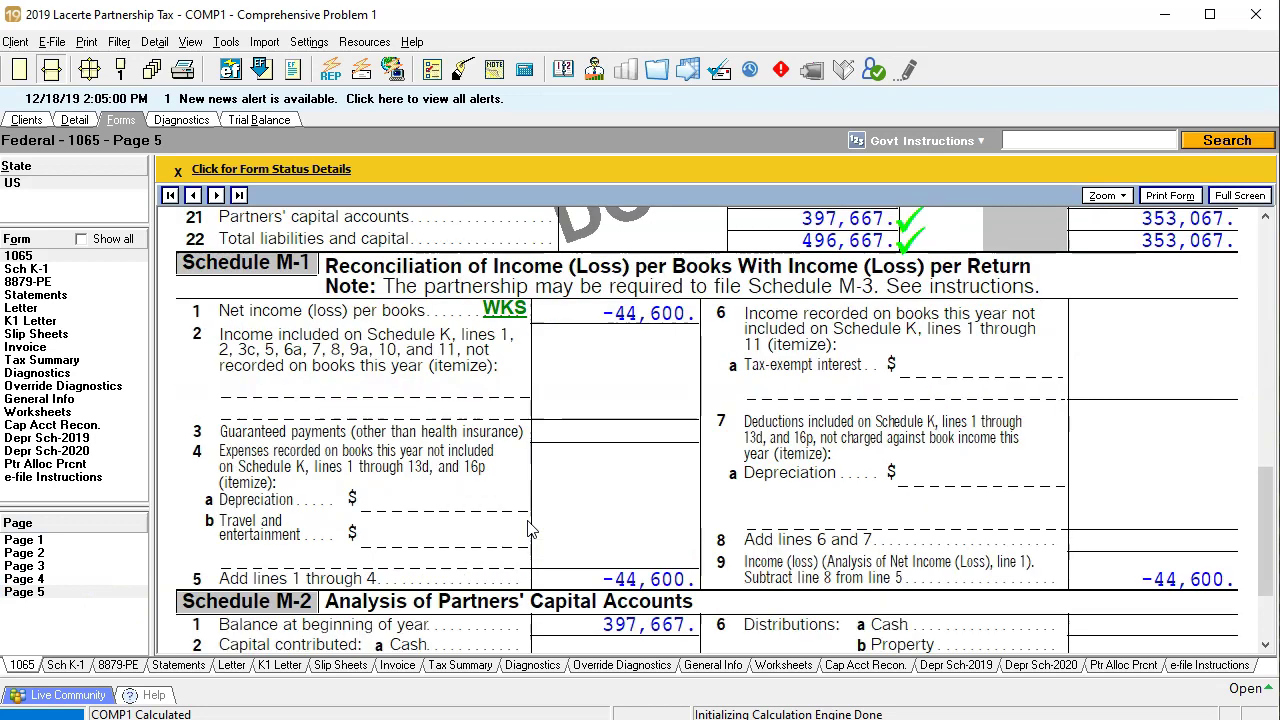
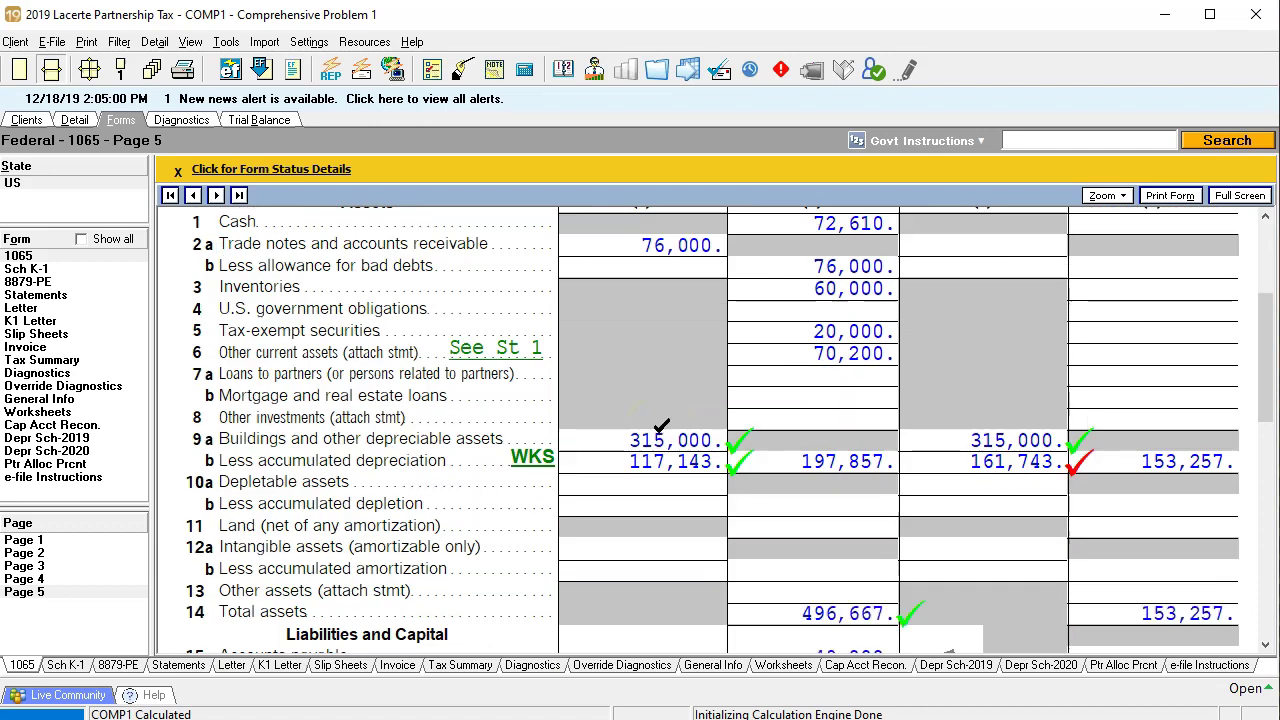
Clear the check marks from the end-of-year column (c) amounts on Schedule L lines 9a and 9b, keeping the beginning-of-year marks
left_click(970, 455)
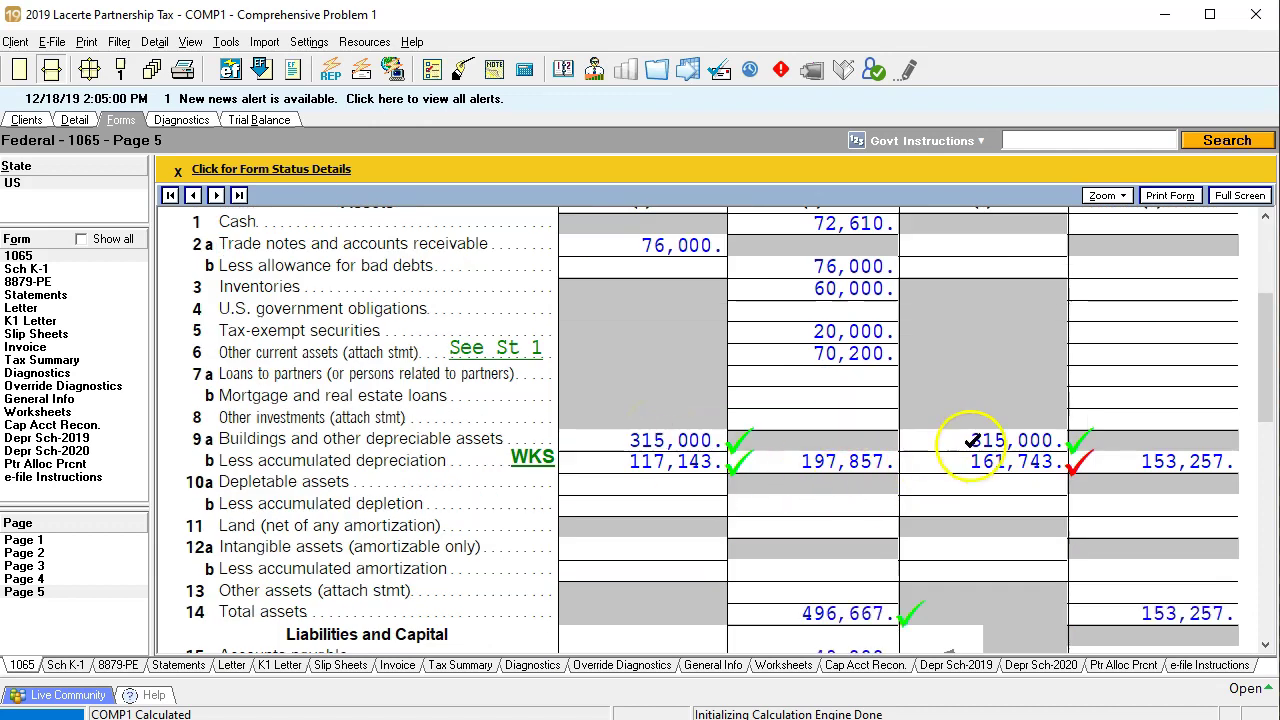
scroll(975, 450, "up", 5)
scroll(984, 418, "down", 5)
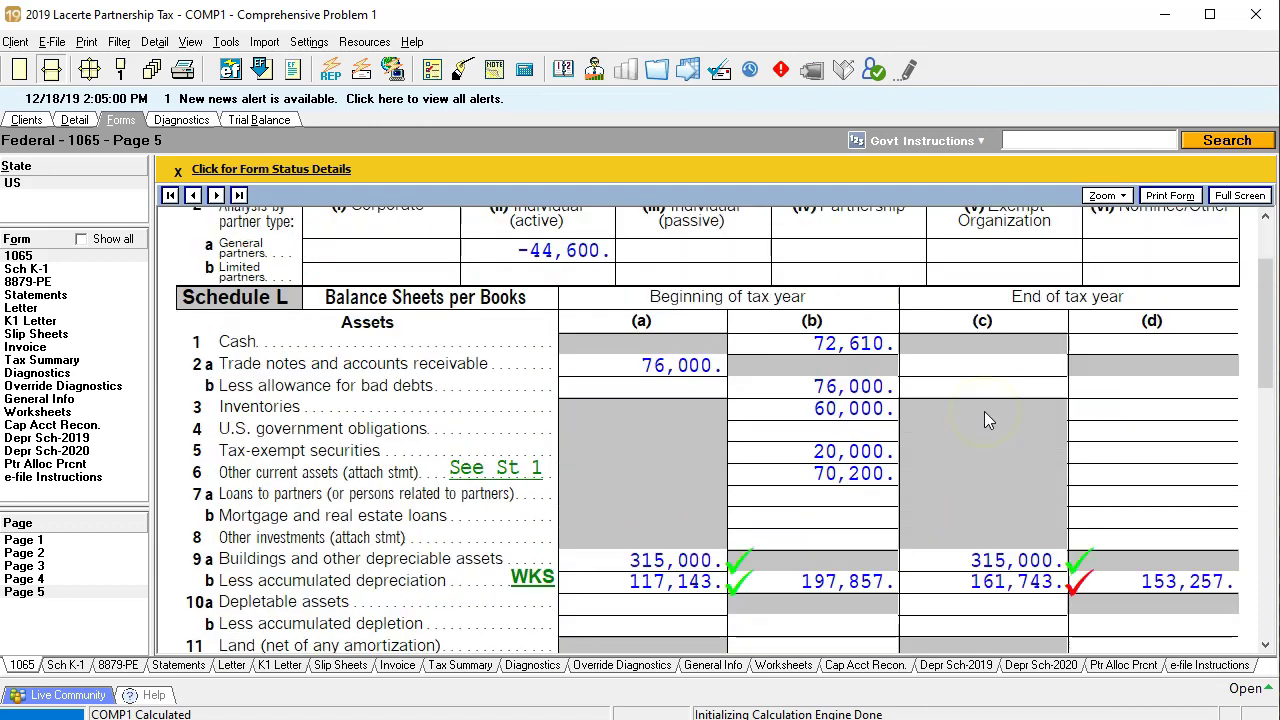
left_click(964, 438)
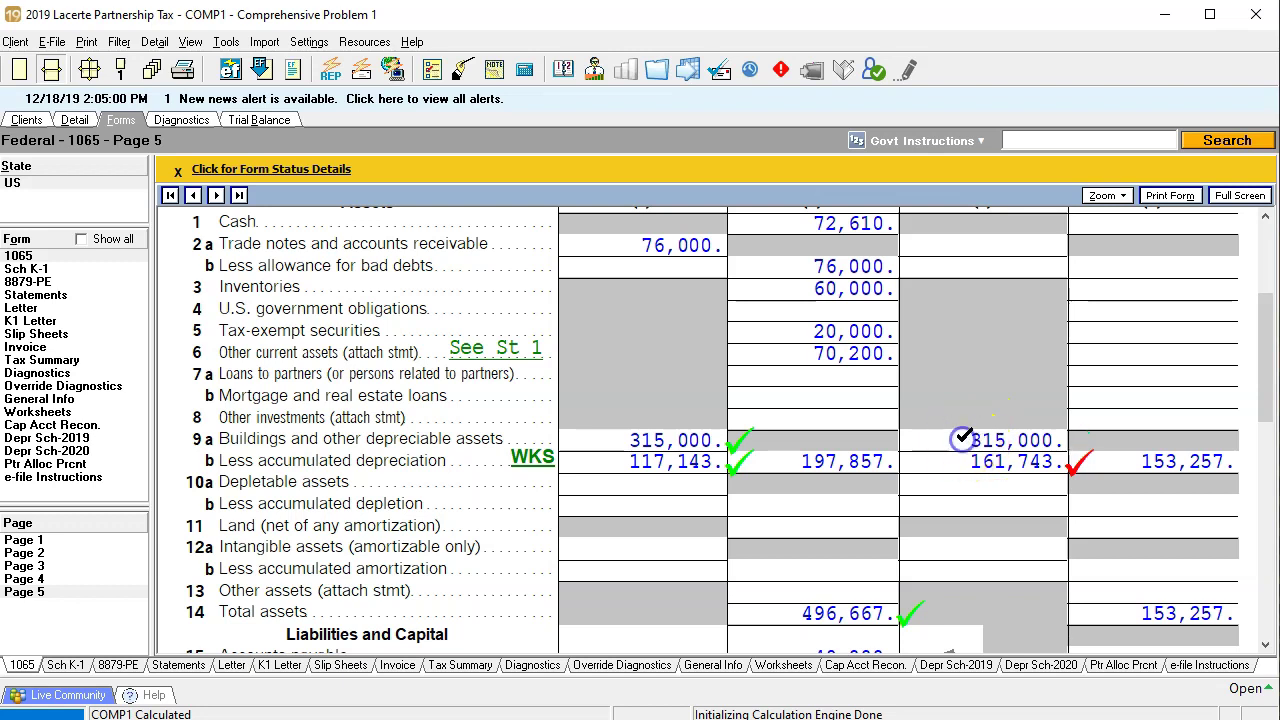
left_click(964, 457)
left_click(964, 457)
left_click(711, 666)
scroll(813, 509, "up", 3)
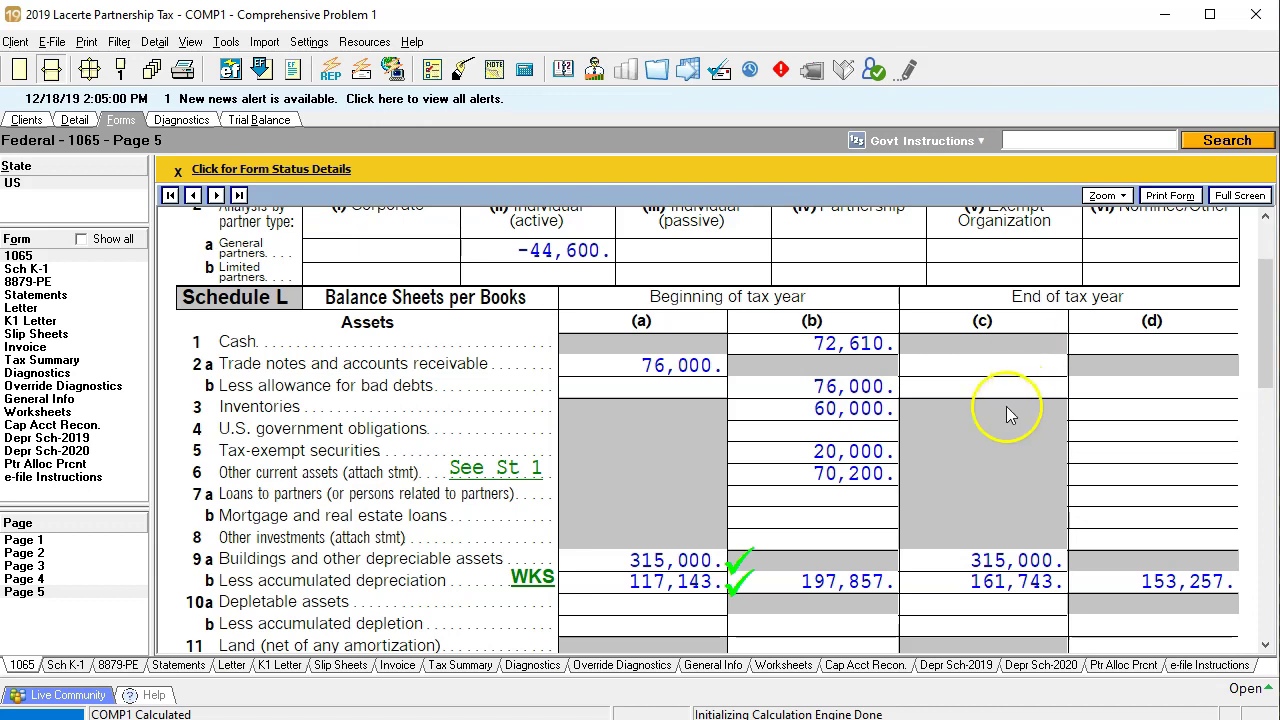
scroll(993, 454, "up", 2)
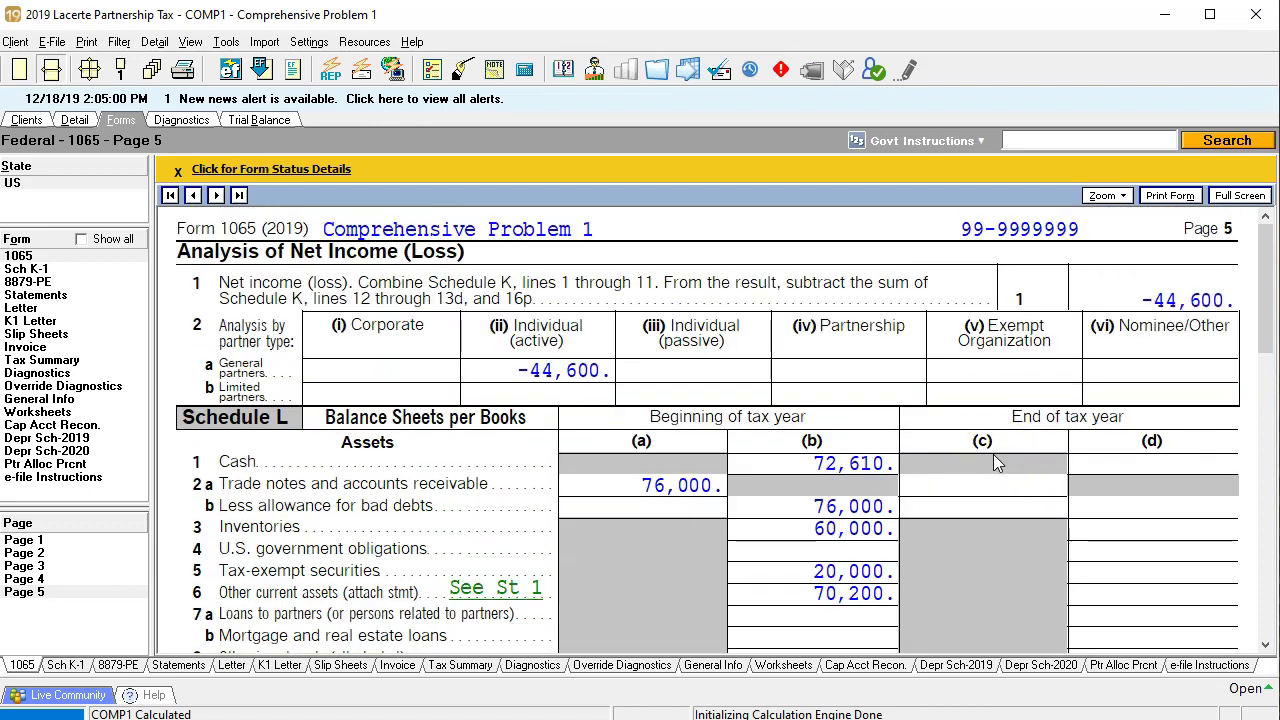
scroll(993, 454, "down", 6)
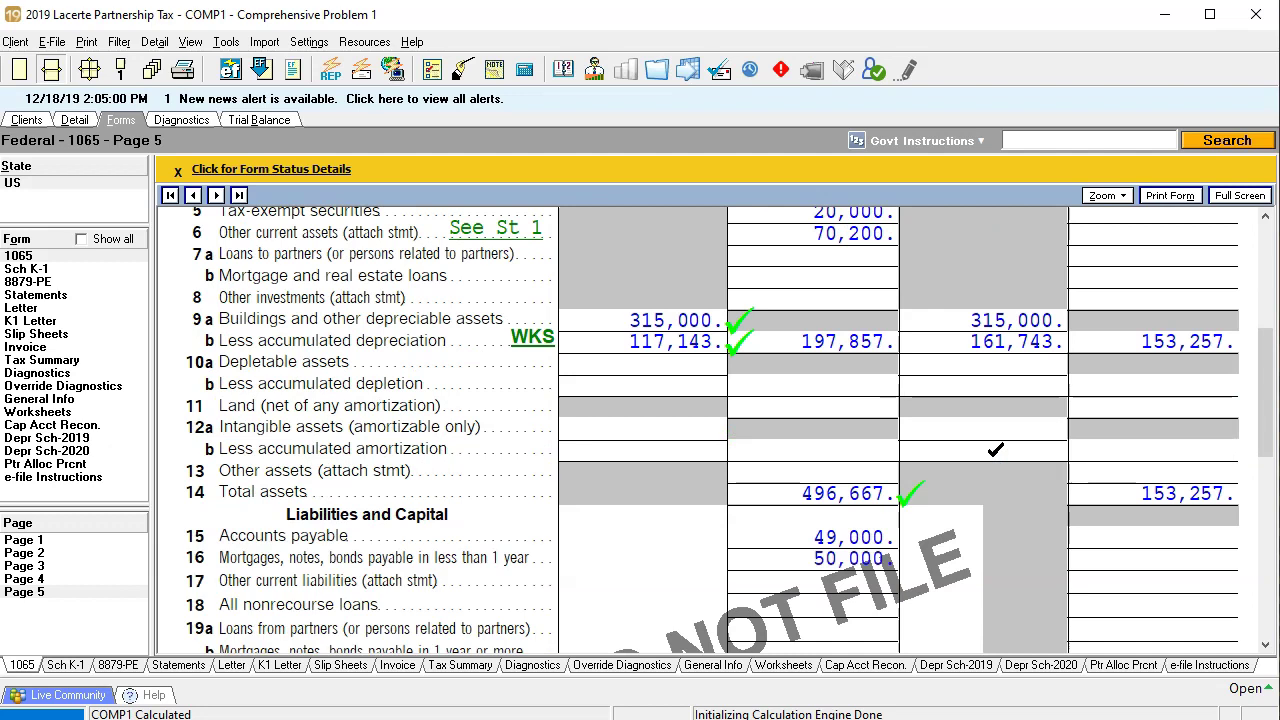